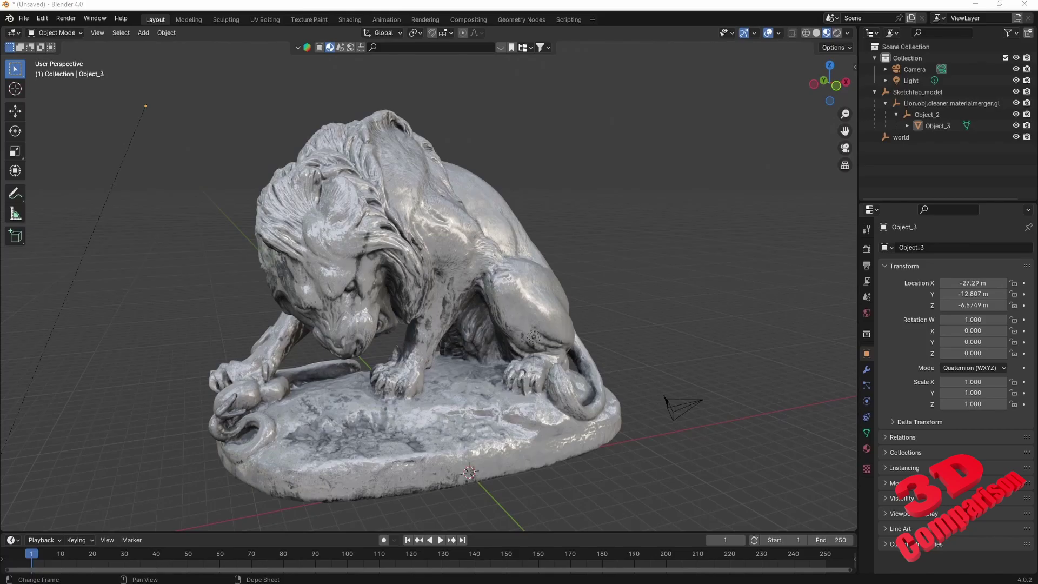
Switch to CATIA and import lion.stl from the desktop as a grouped STL mesh, with scale factor 1 and millimetre file units
click(317, 573)
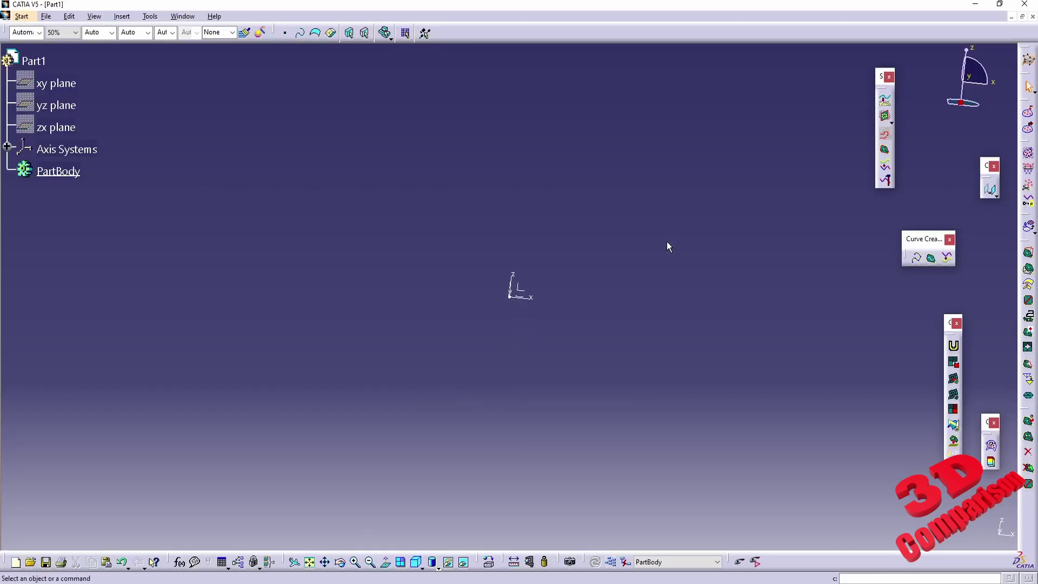
click(1028, 112)
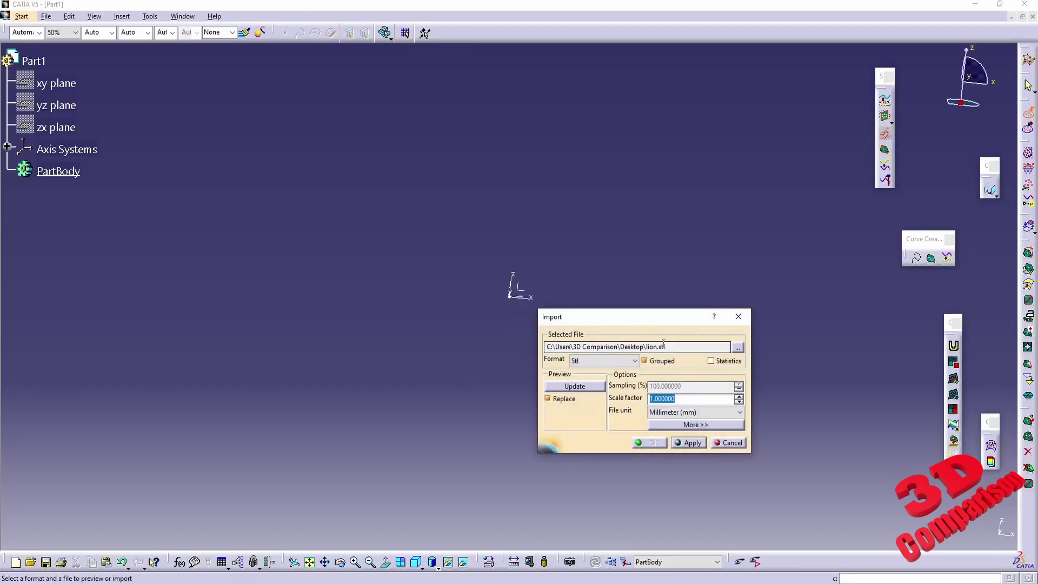
click(685, 441)
click(650, 443)
Change the imported lion mesh's colour to yellow
middle_drag(622, 400, 528, 310)
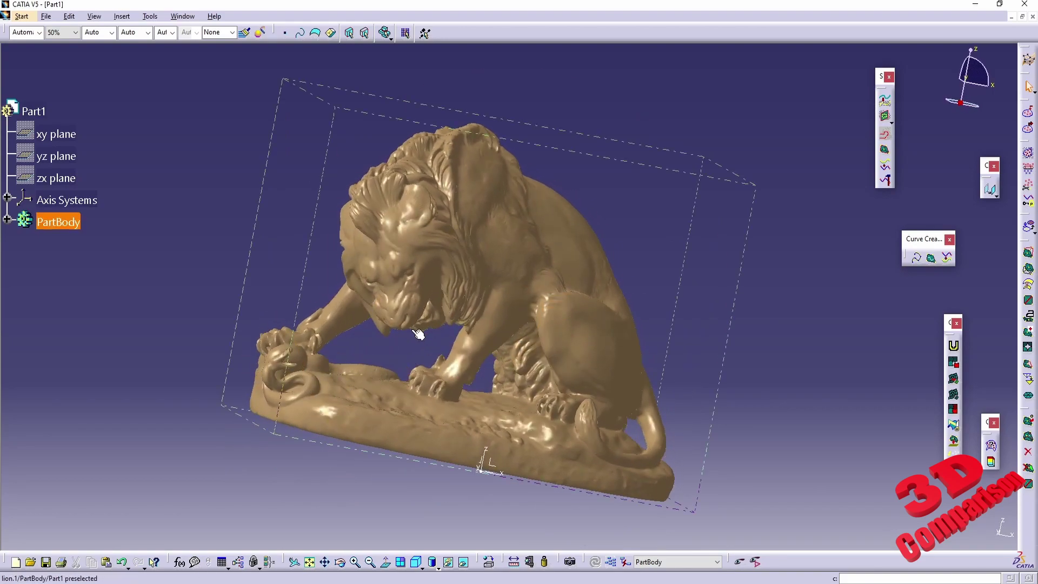
middle_drag(419, 334, 437, 339)
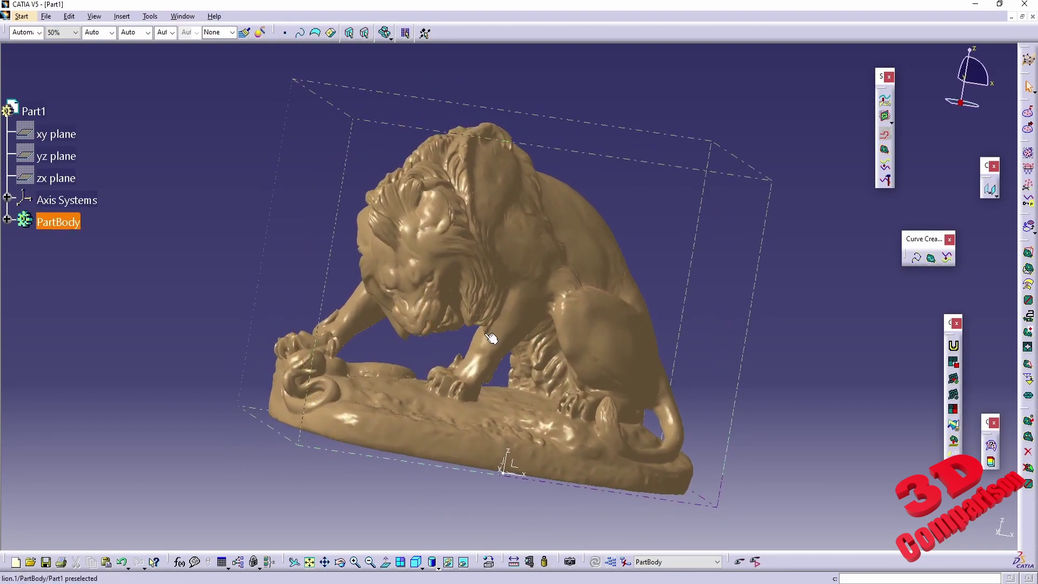
click(489, 260)
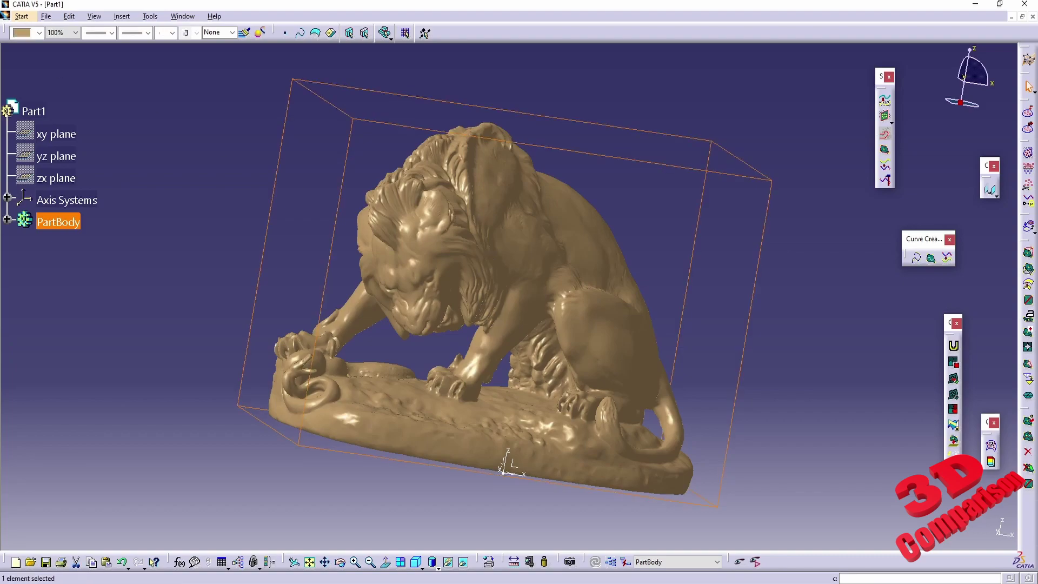
click(39, 33)
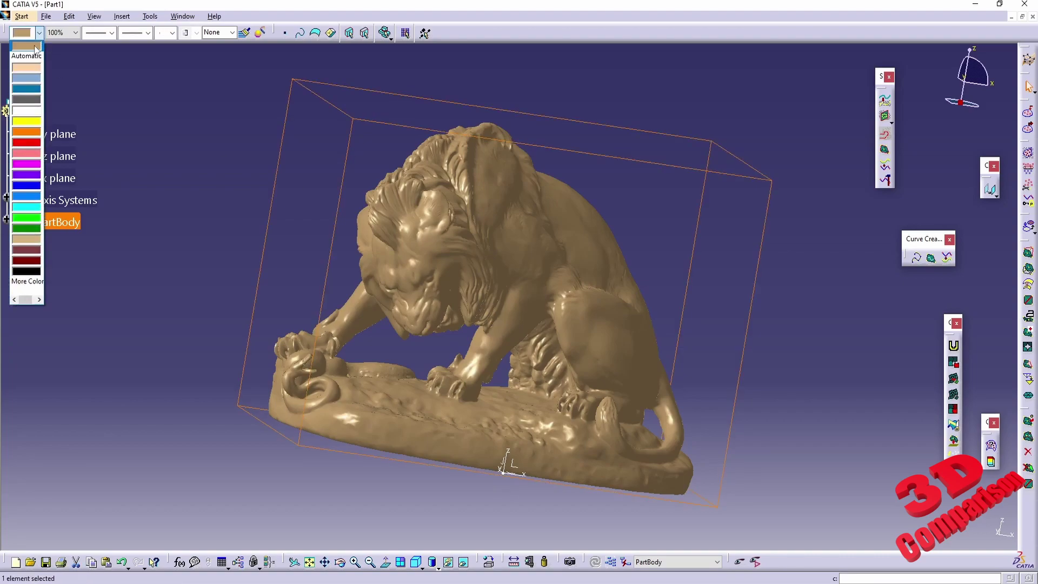
click(26, 121)
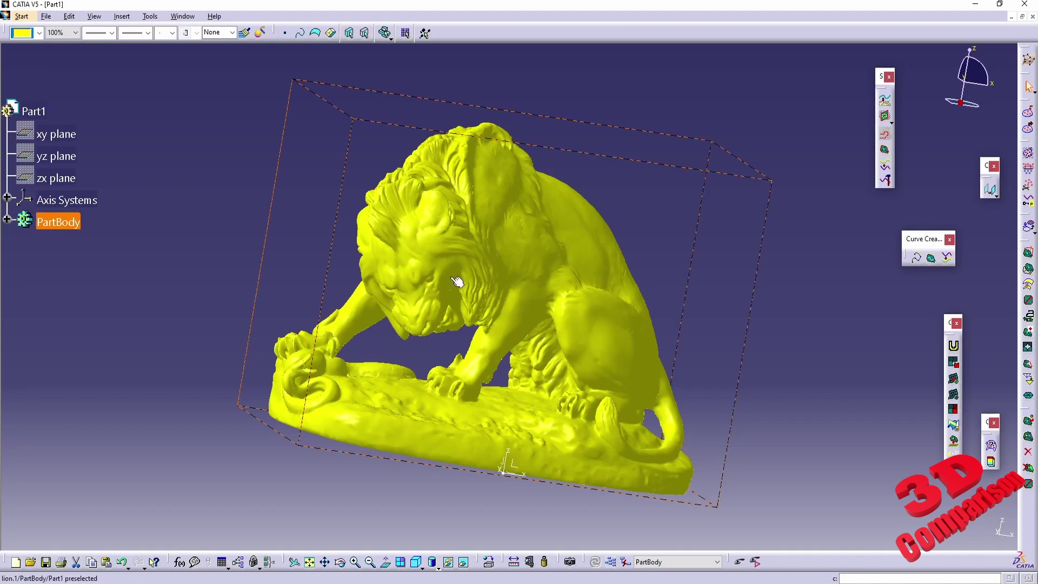
click(222, 322)
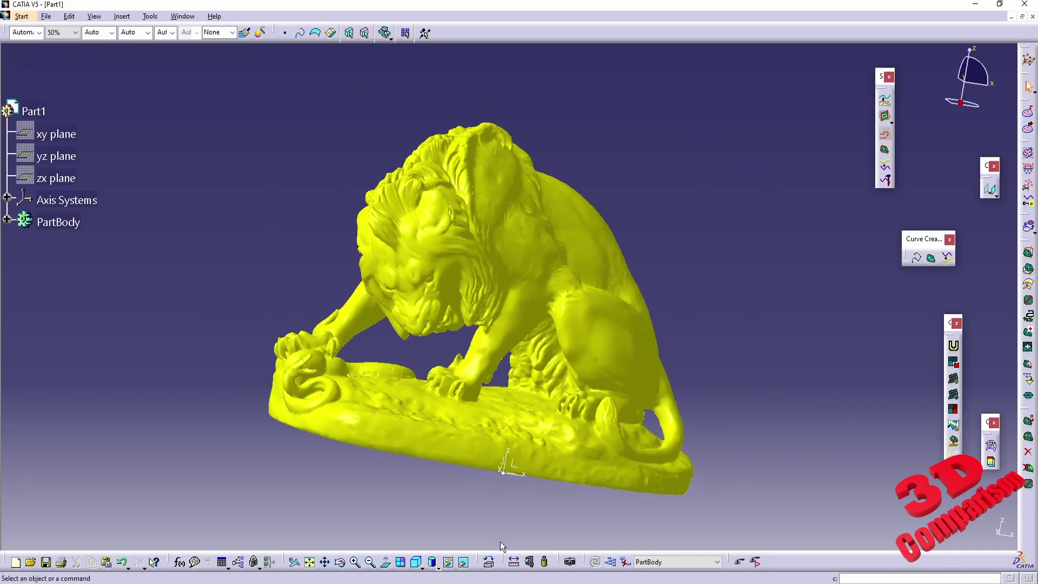
Apply the Gold Metal painting material from the Default Material Catalog to PartBody and close the library
middle_drag(487, 335, 519, 330)
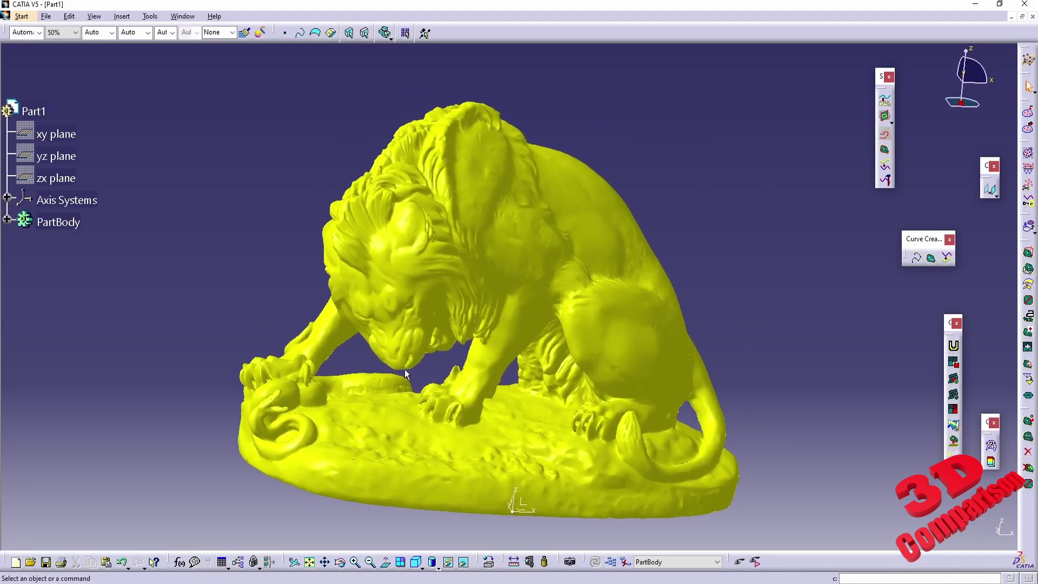
click(486, 562)
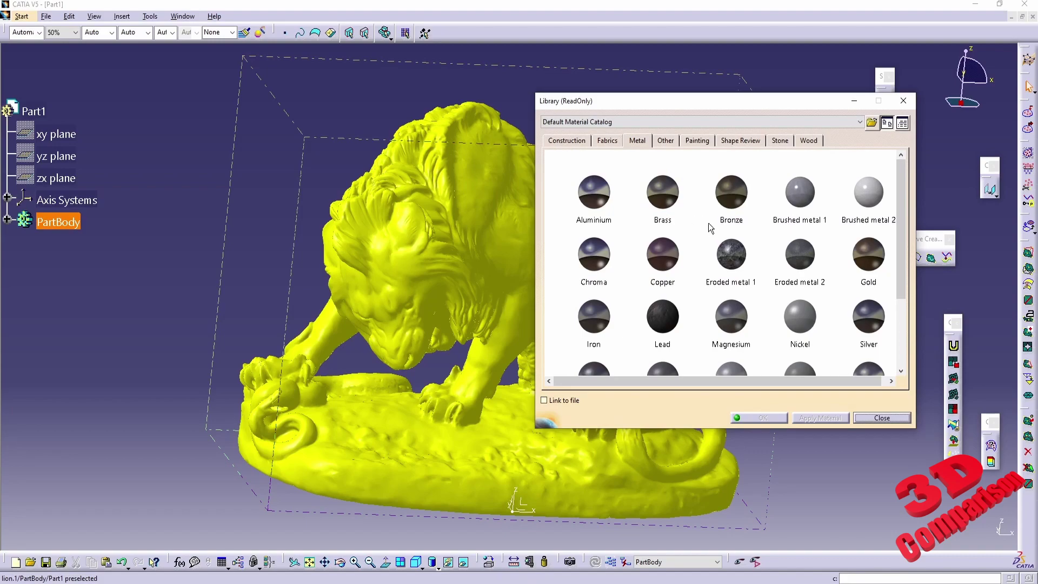
drag(899, 203, 897, 290)
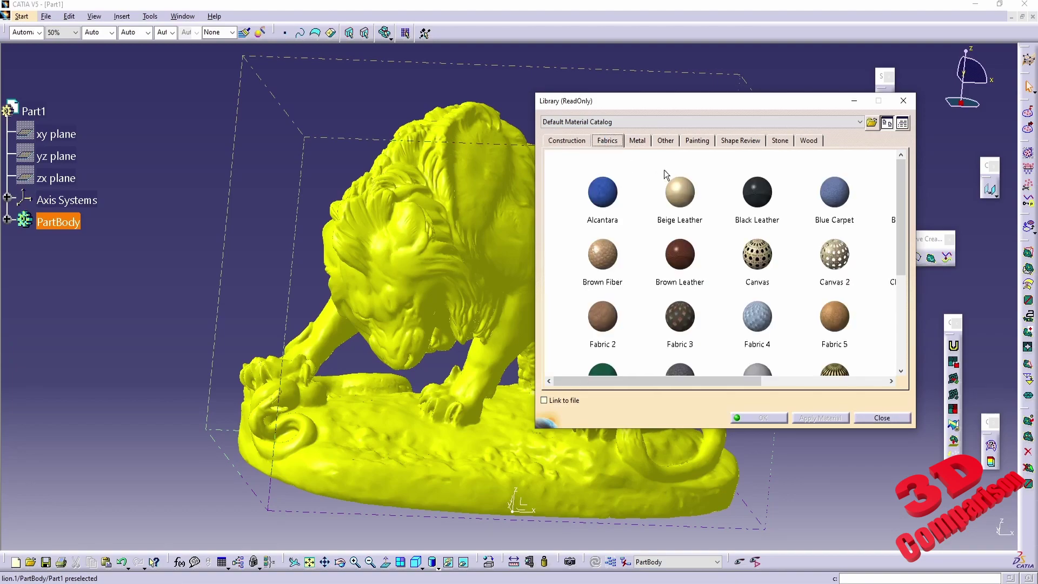
click(697, 141)
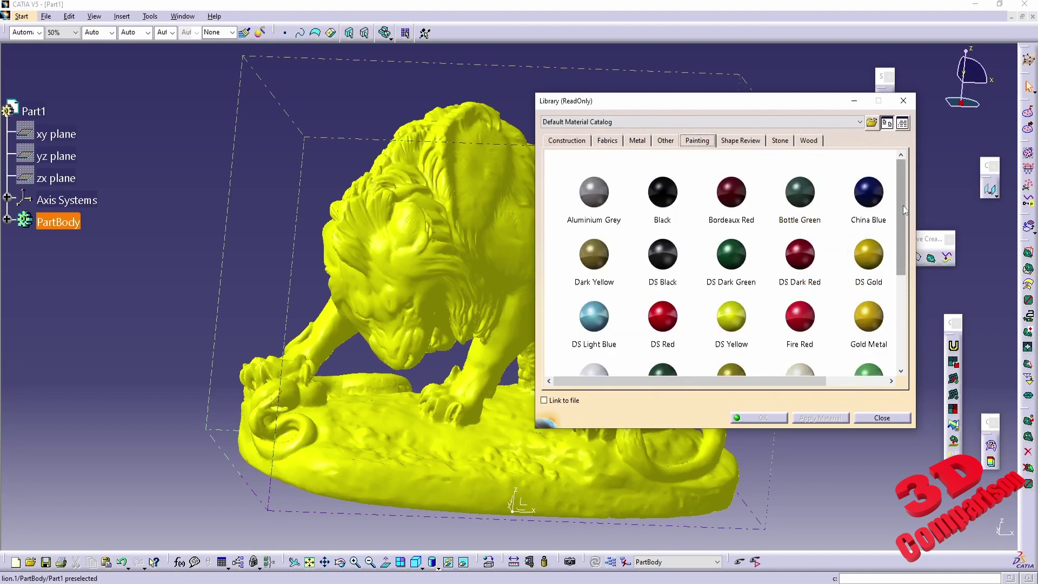
click(736, 259)
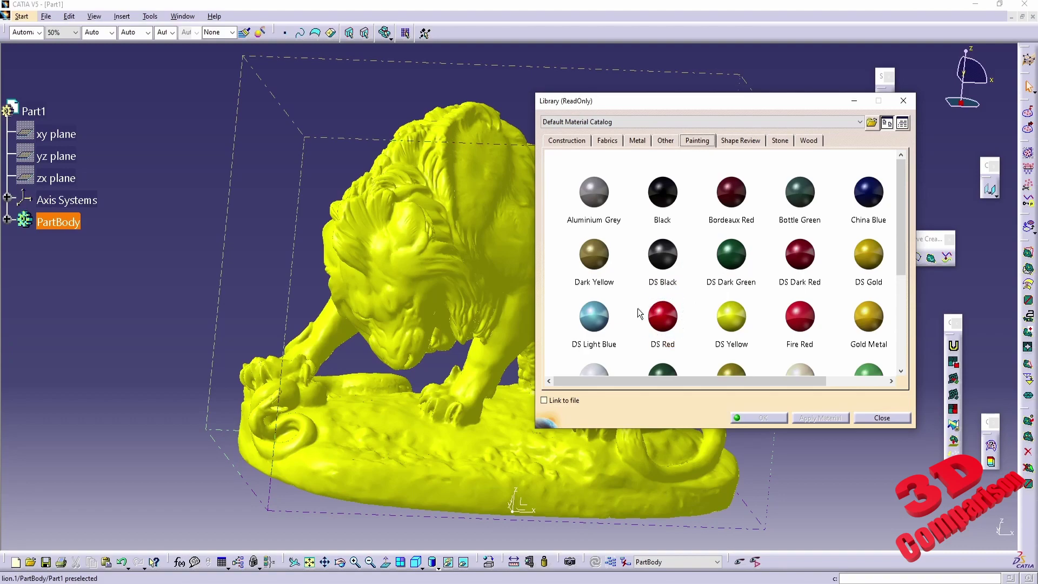
click(869, 257)
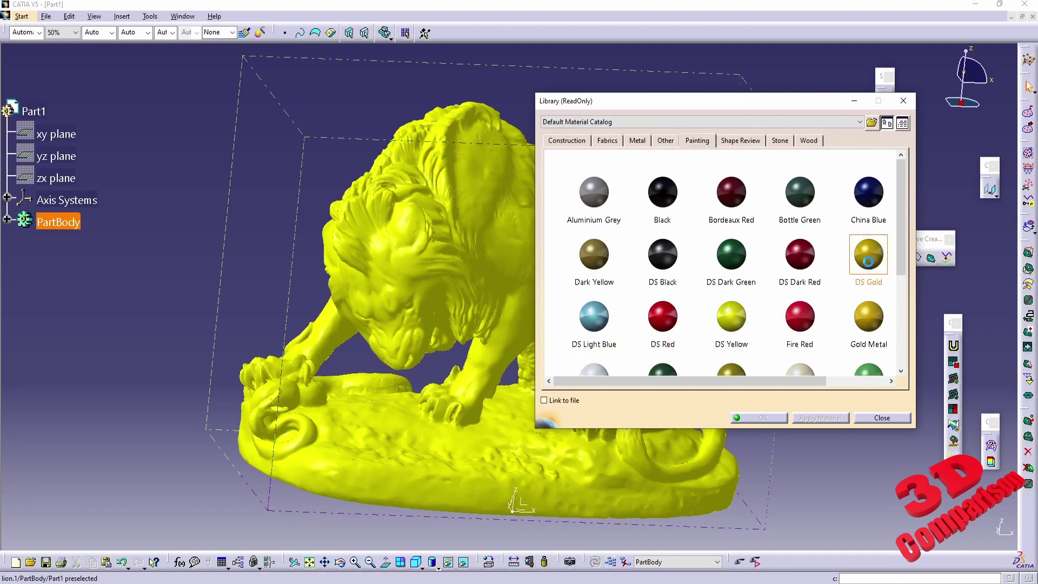
click(879, 314)
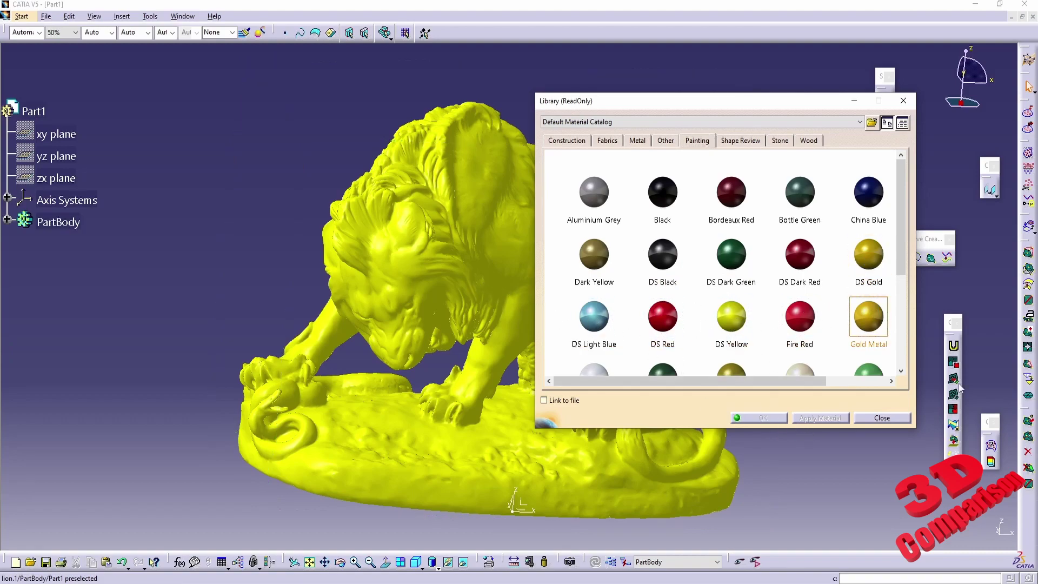
click(480, 292)
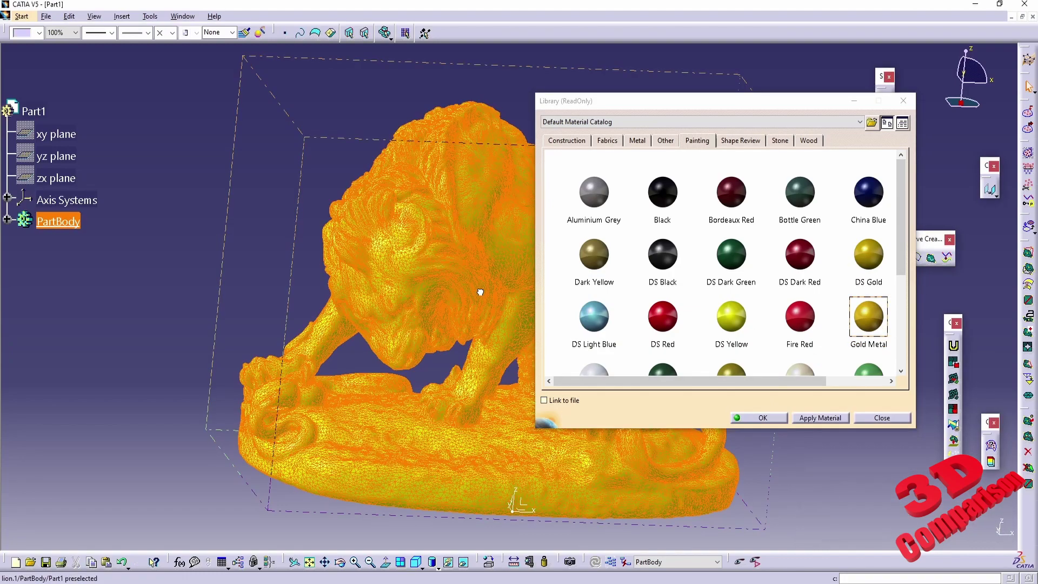
click(277, 305)
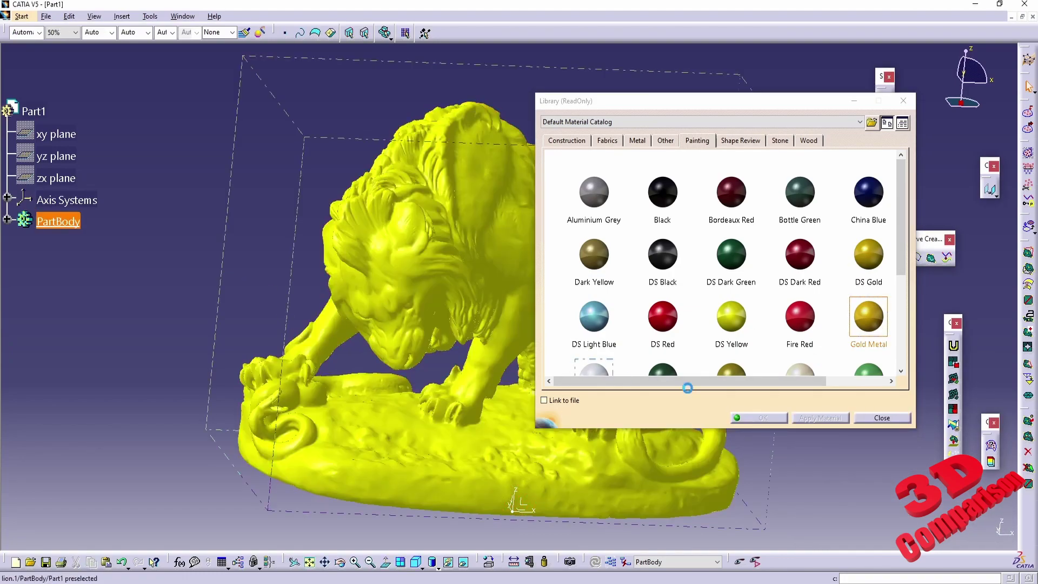
click(872, 418)
Set the view mode to shading with material and look at the lion's head and paws up close
middle_drag(557, 243, 495, 270)
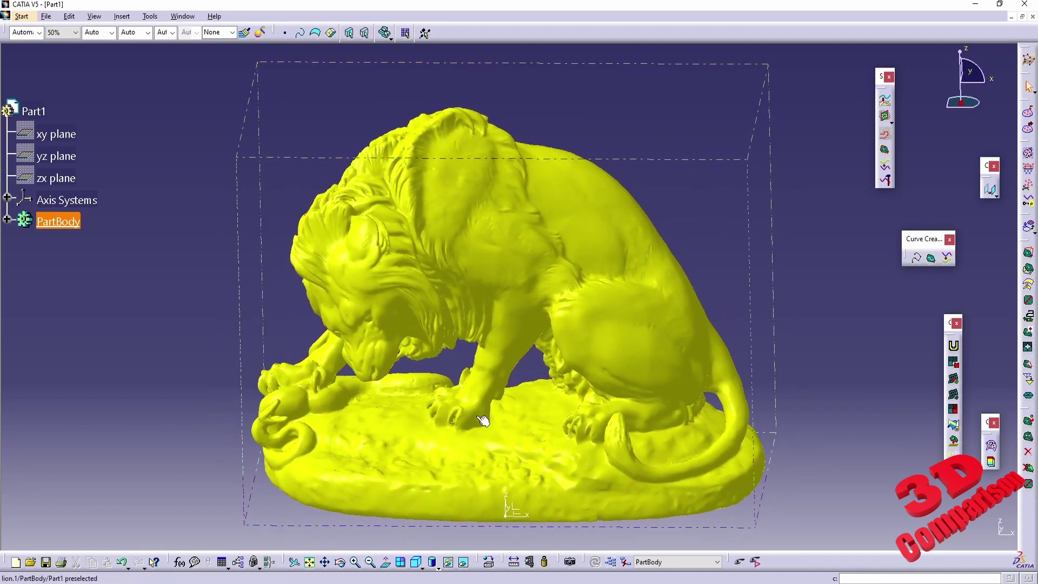
click(436, 566)
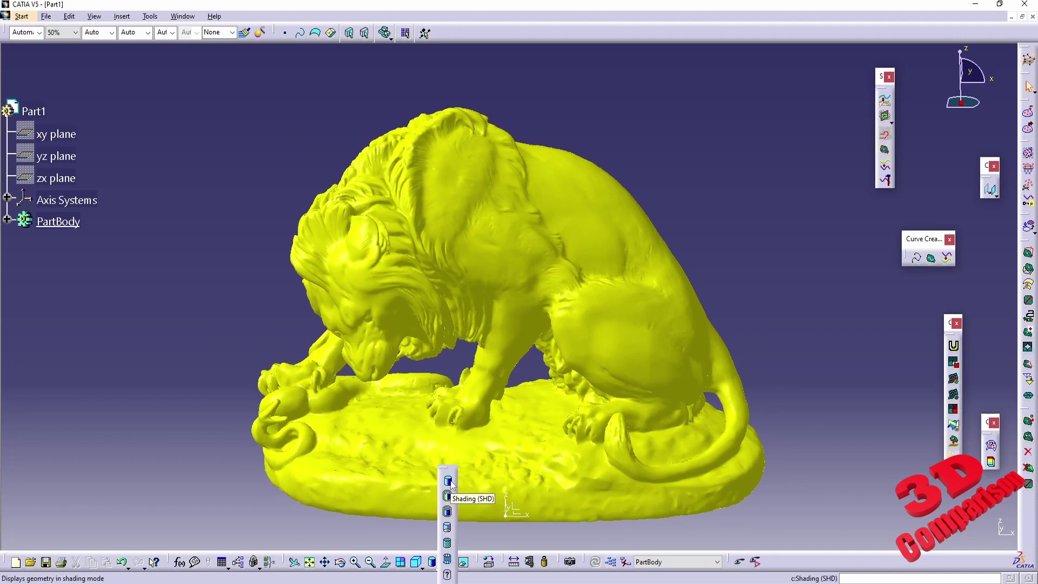
click(448, 544)
mouse_move(486, 374)
middle_down()
mouse_move(506, 370)
mouse_move(440, 223)
mouse_move(476, 254)
middle_up()
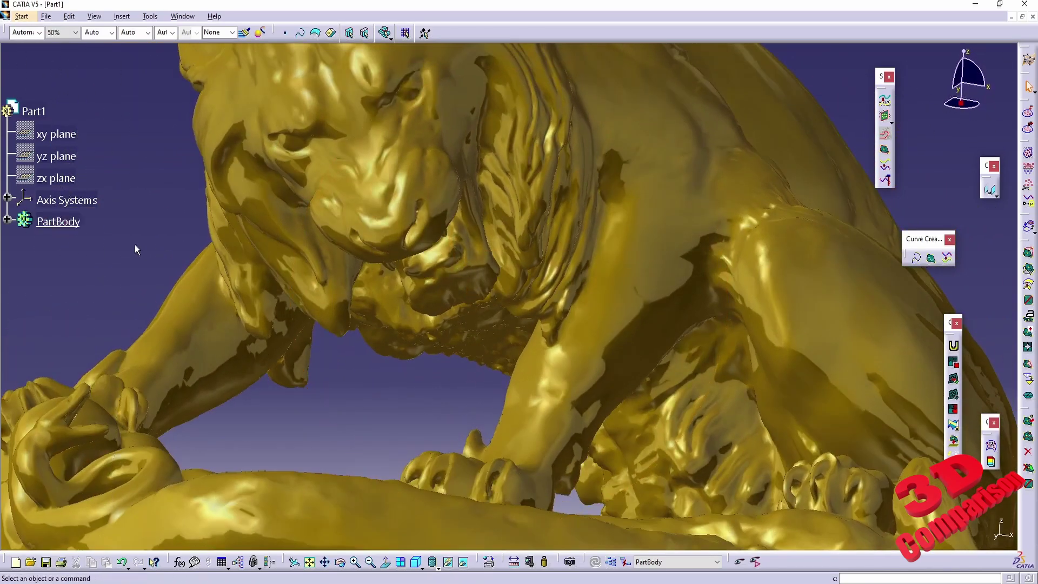
Expand PartBody, open the Gold Metal material's properties to inspect them, and look at the whole lion sculpture again
click(7, 219)
click(73, 244)
right_click(79, 244)
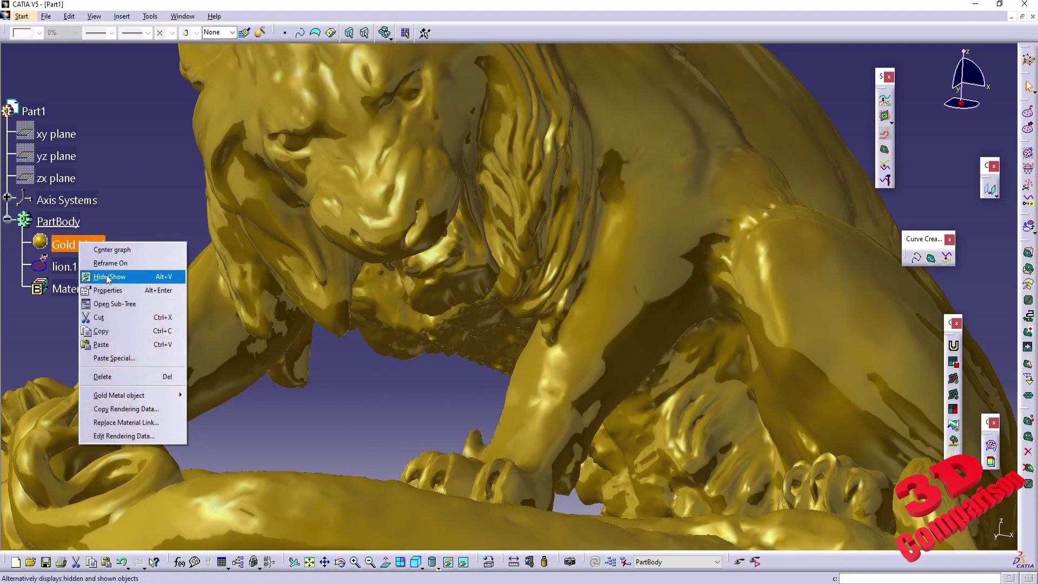
click(125, 291)
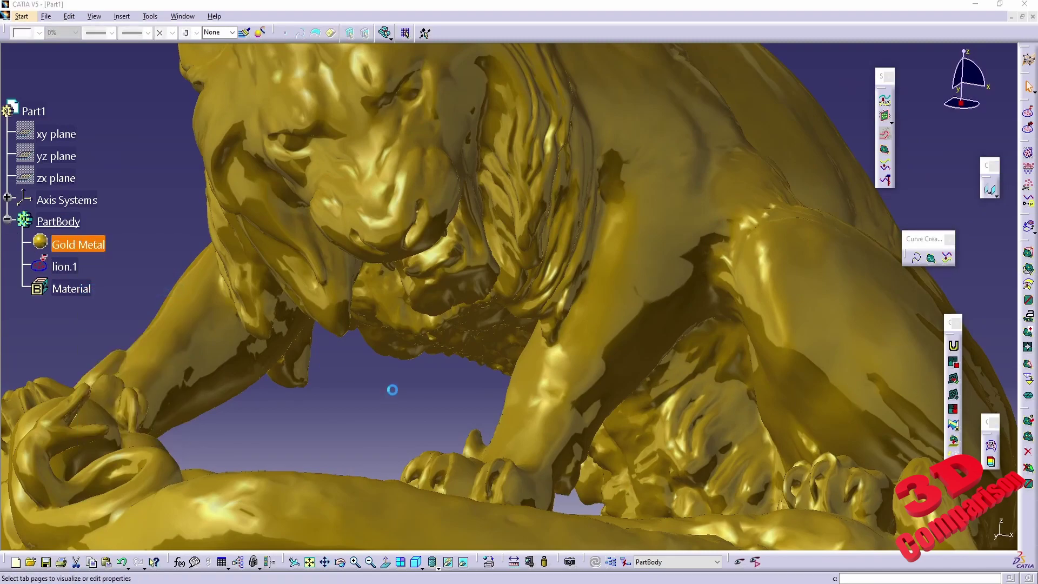
click(775, 330)
click(777, 346)
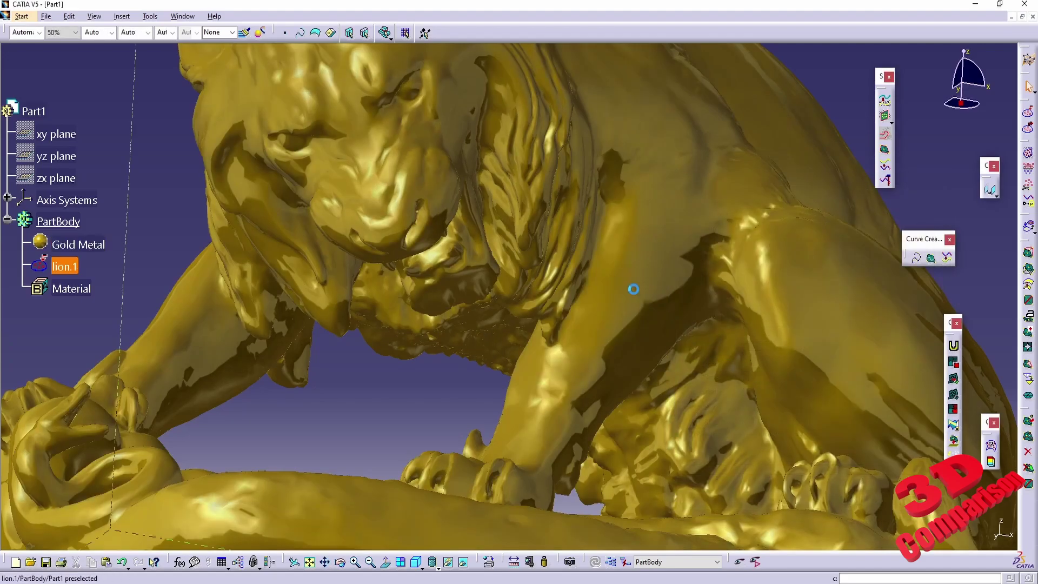
middle_drag(633, 254, 502, 355)
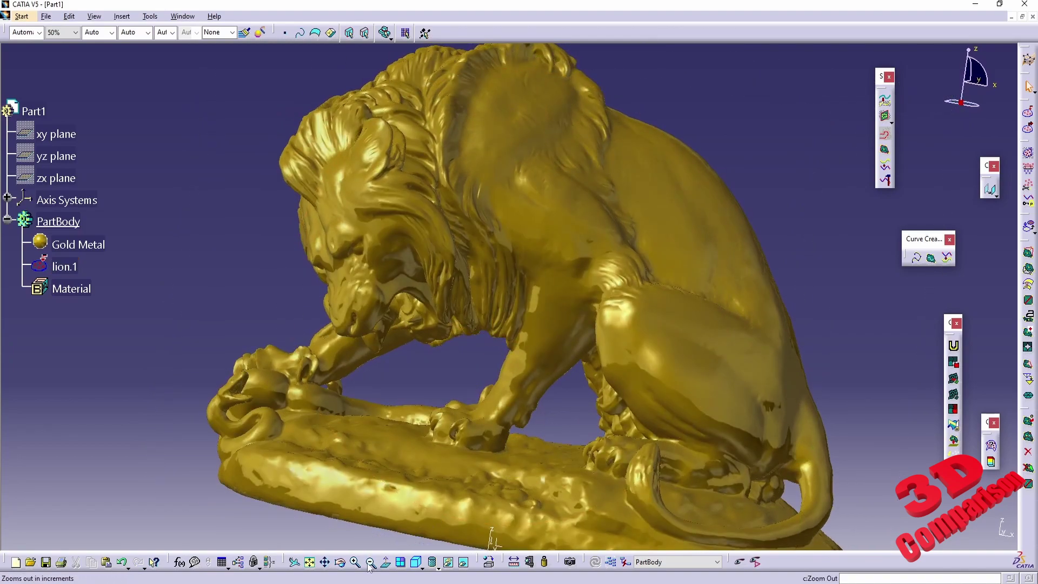
Switch past KeyShot to Chrome and review the Sketchfab page of Lion Crushing a Serpent, down to its description and license
click(357, 582)
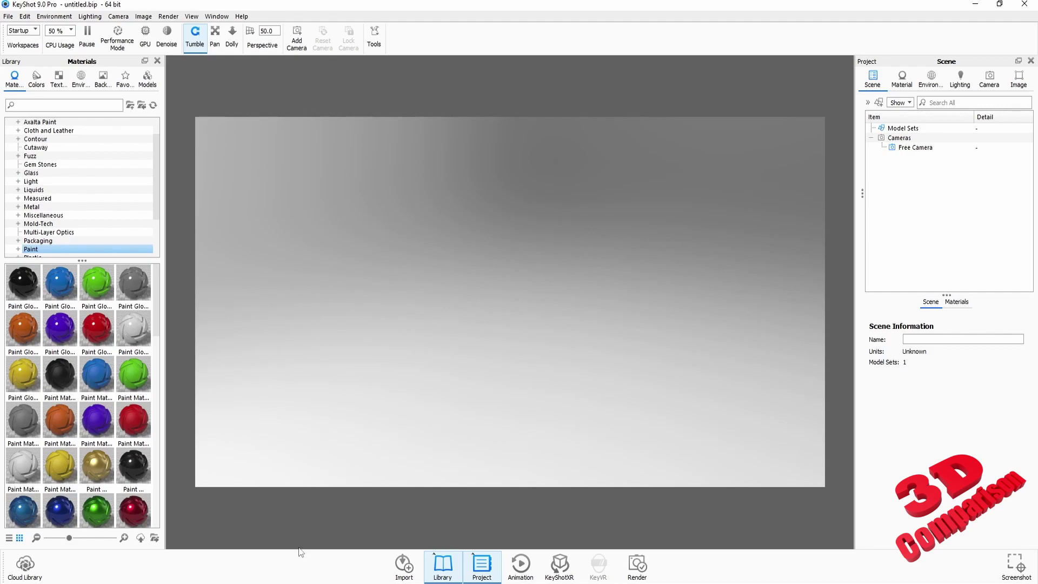
click(331, 552)
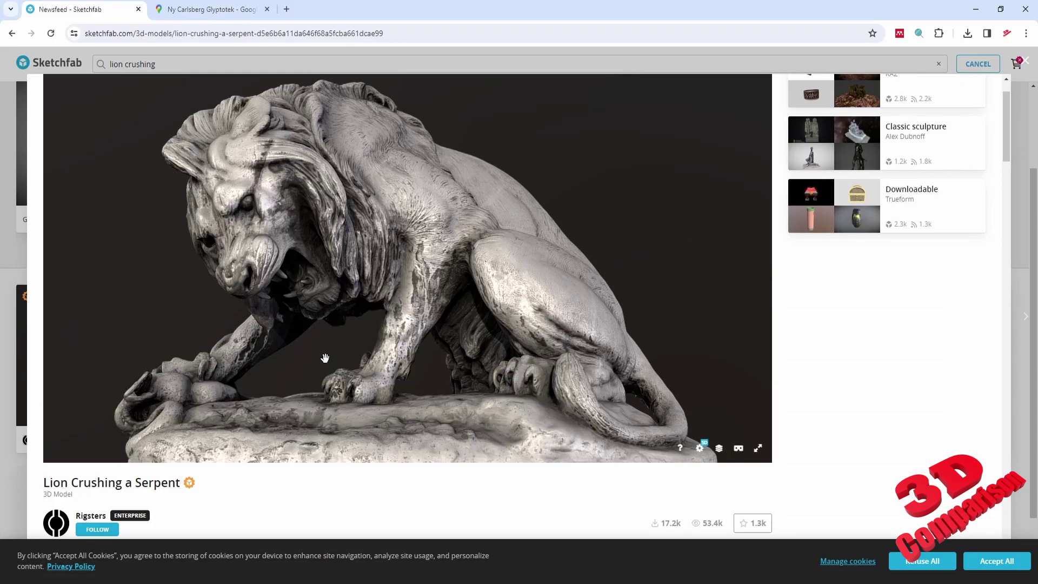
scroll(344, 510, down, 1)
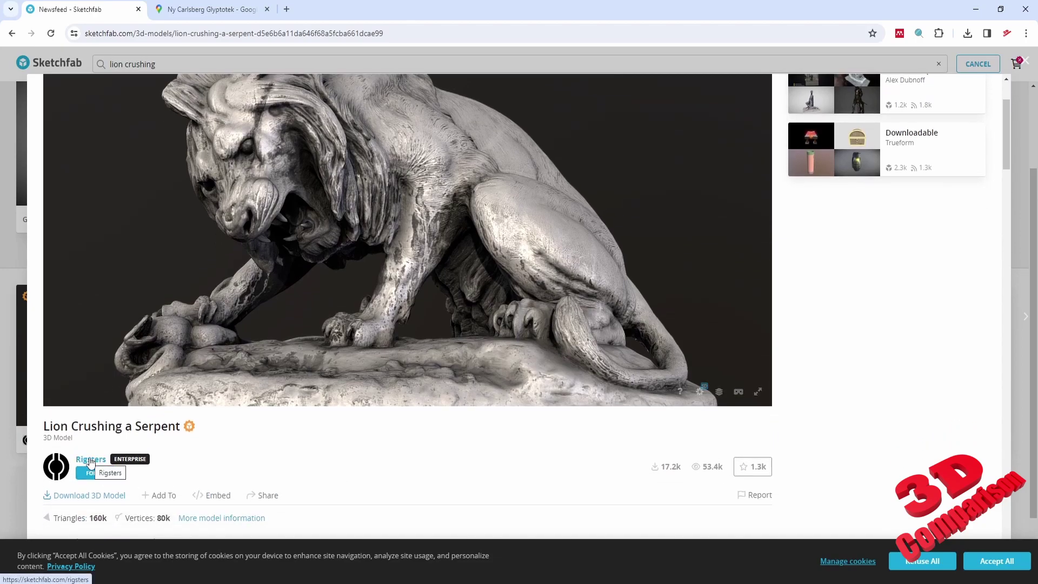
scroll(292, 447, down, 1)
scroll(335, 430, down, 7)
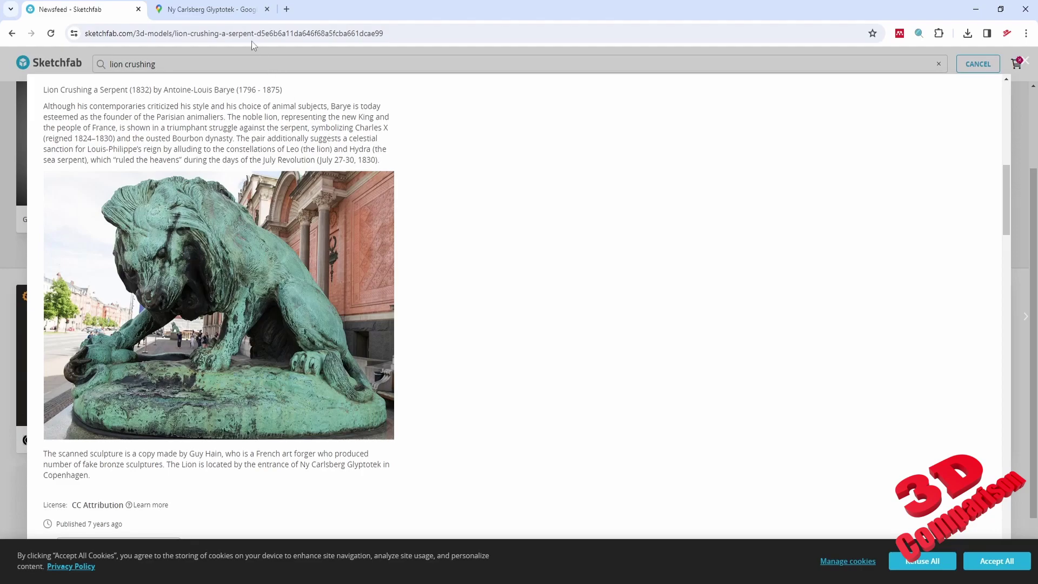
Bring up the Ny Carlsberg Glyptotek map and examine the museum's entrance area in satellite imagery
click(227, 9)
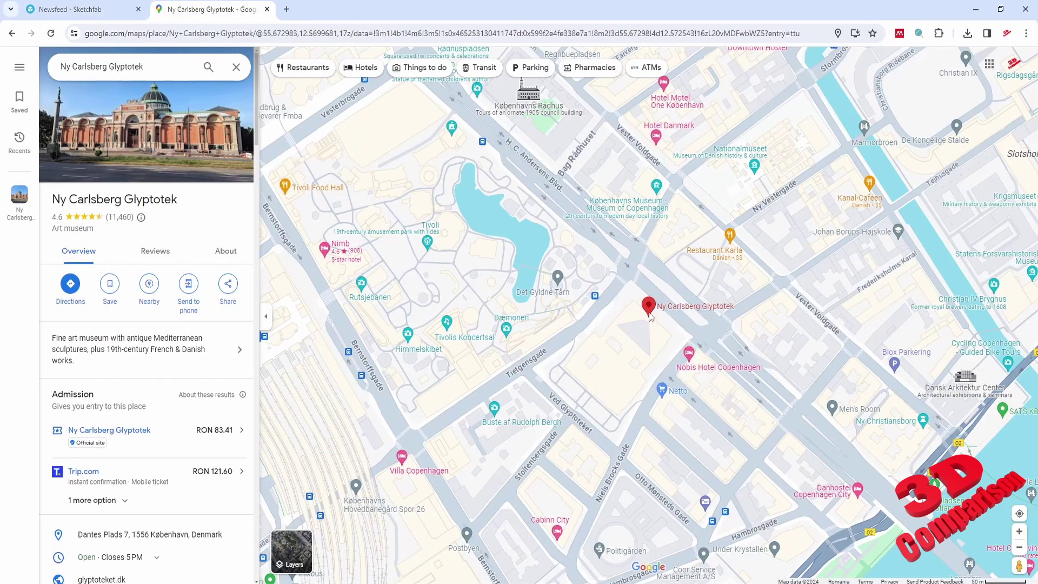
scroll(657, 312, up, 3)
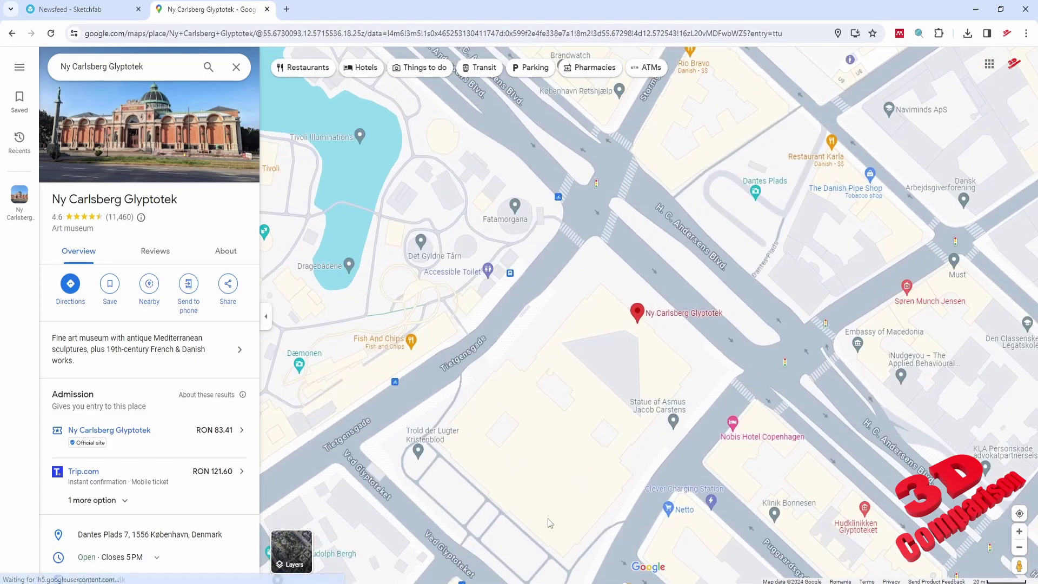
click(290, 553)
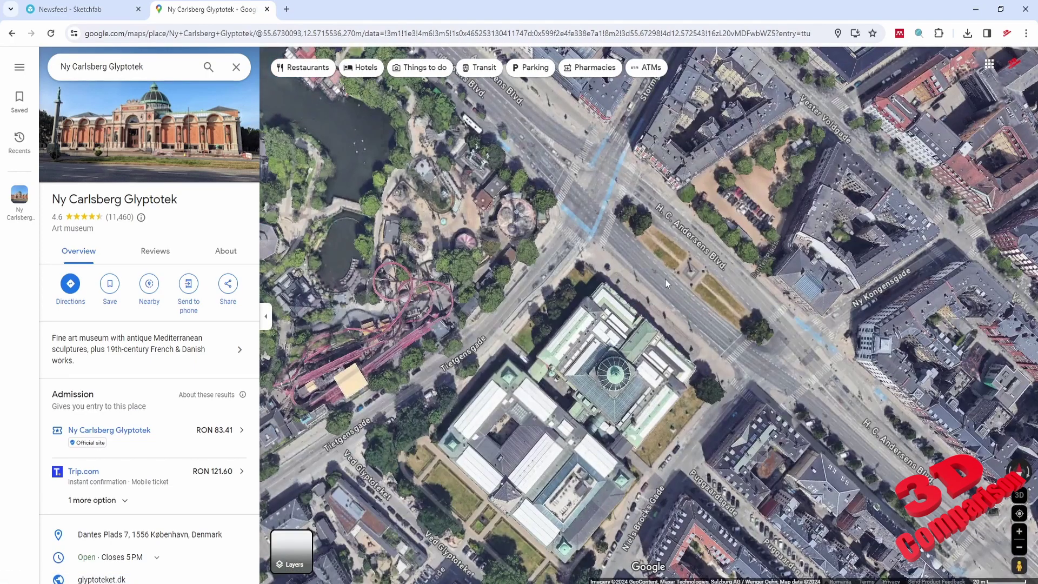
scroll(662, 267, up, 2)
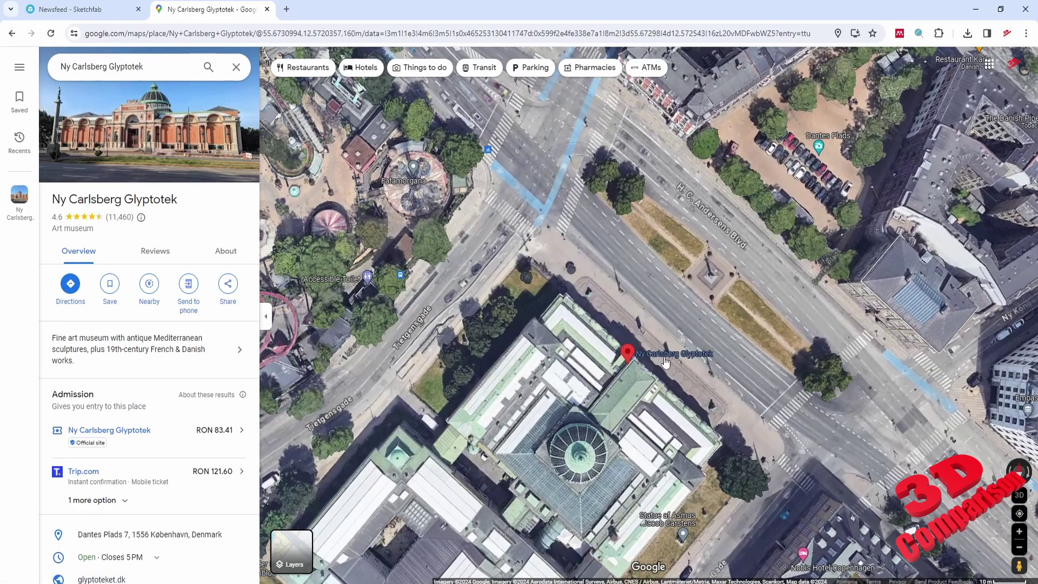
mouse_move(666, 363)
Enter Street View on H. C. Andersens Blvd and move up to the lion sculpture in front of the museum
drag(1020, 566, 657, 251)
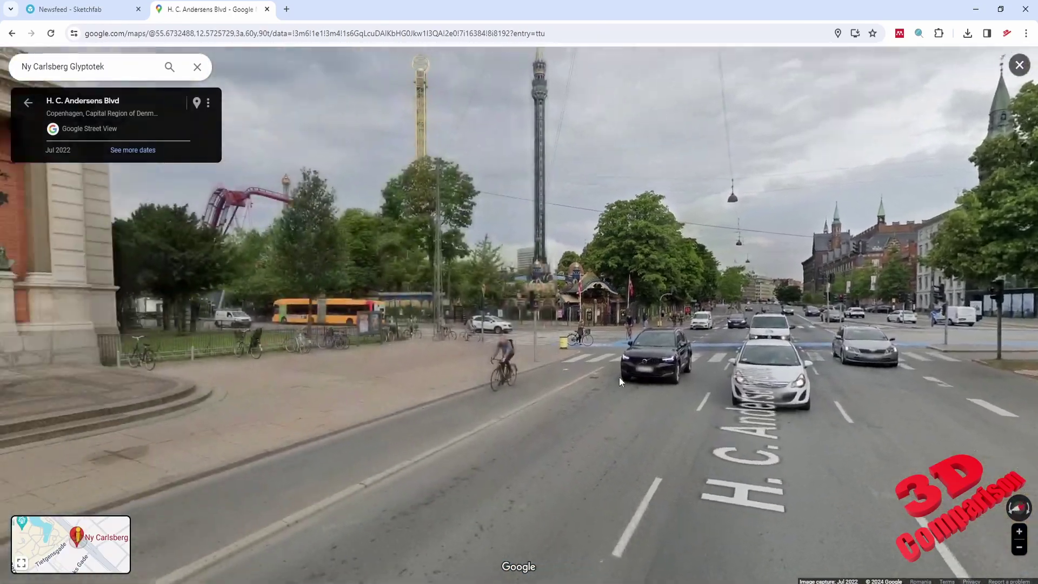
drag(618, 377, 799, 436)
click(621, 405)
click(364, 388)
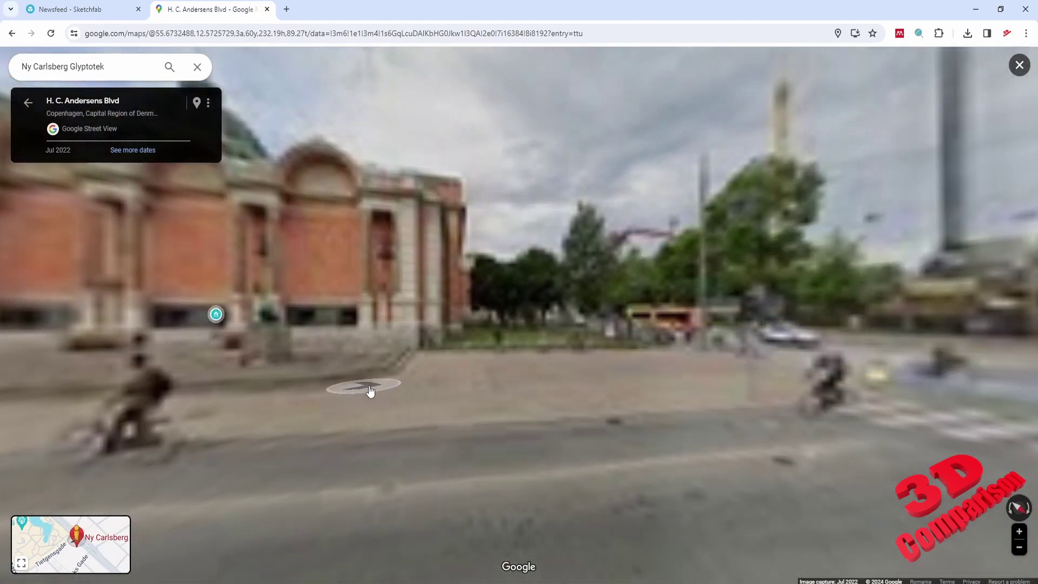
click(602, 376)
click(548, 319)
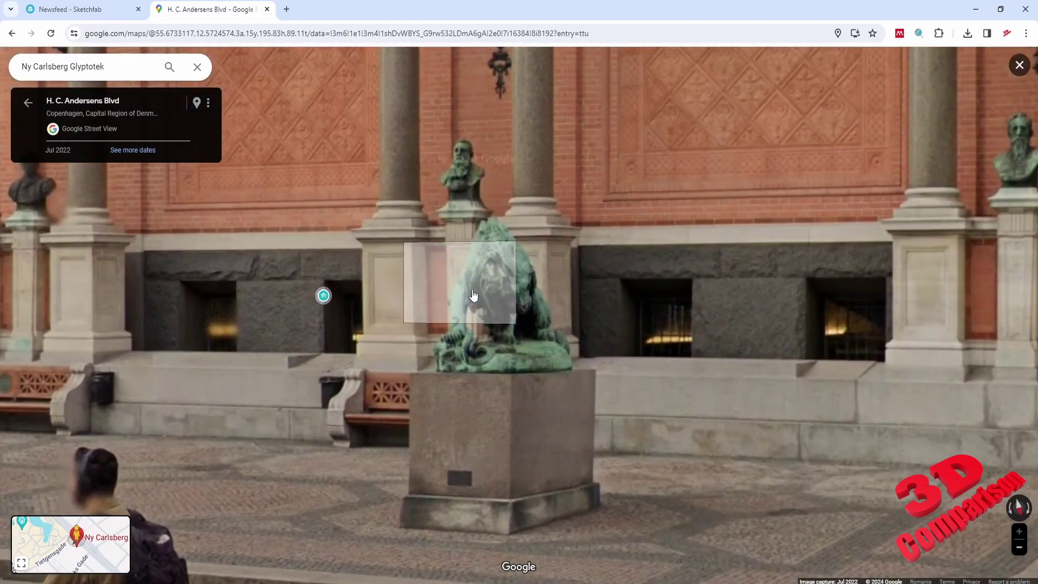
Return to the Sketchfab page of Lion Crushing a Serpent and review the sculpture photo, location note and CC Attribution license
click(89, 8)
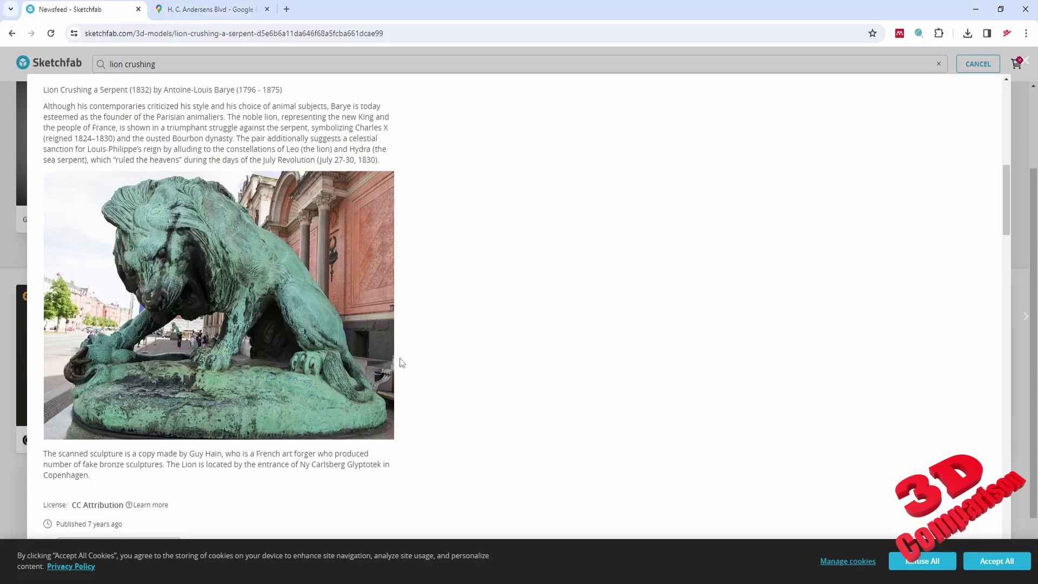
scroll(400, 363, up, 1)
scroll(400, 362, down, 2)
mouse_move(91, 470)
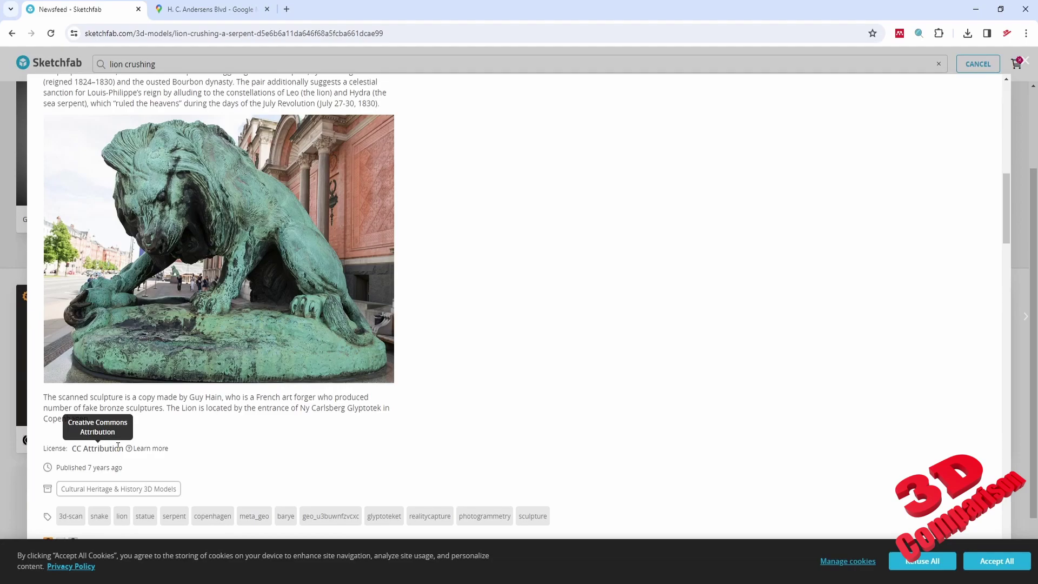
scroll(266, 470, up, 15)
scroll(280, 474, down, 1)
click(84, 439)
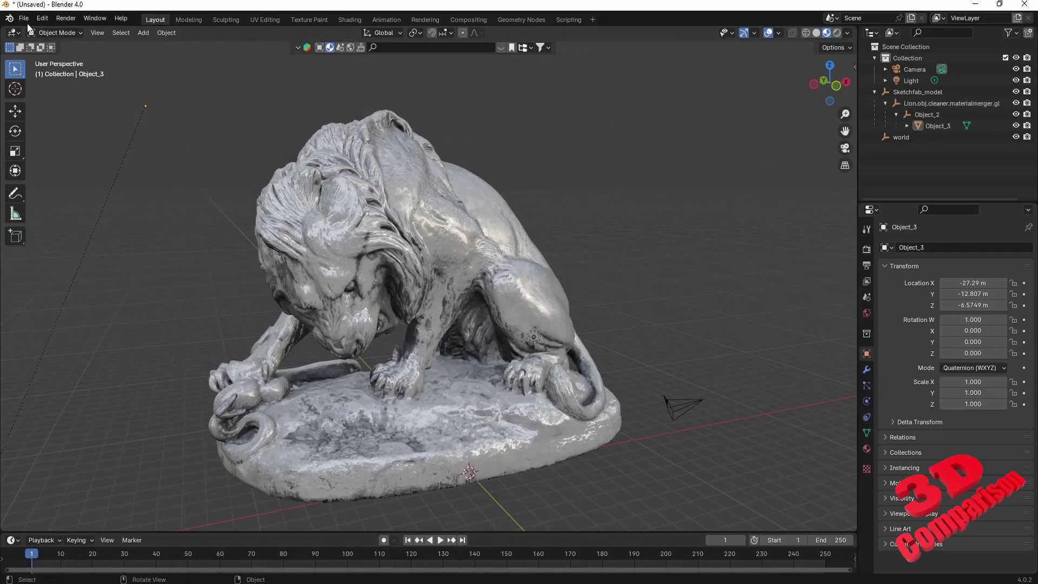
In Blender, start a new scene without saving the current one and delete the default cube
click(24, 18)
mouse_move(43, 33)
click(190, 34)
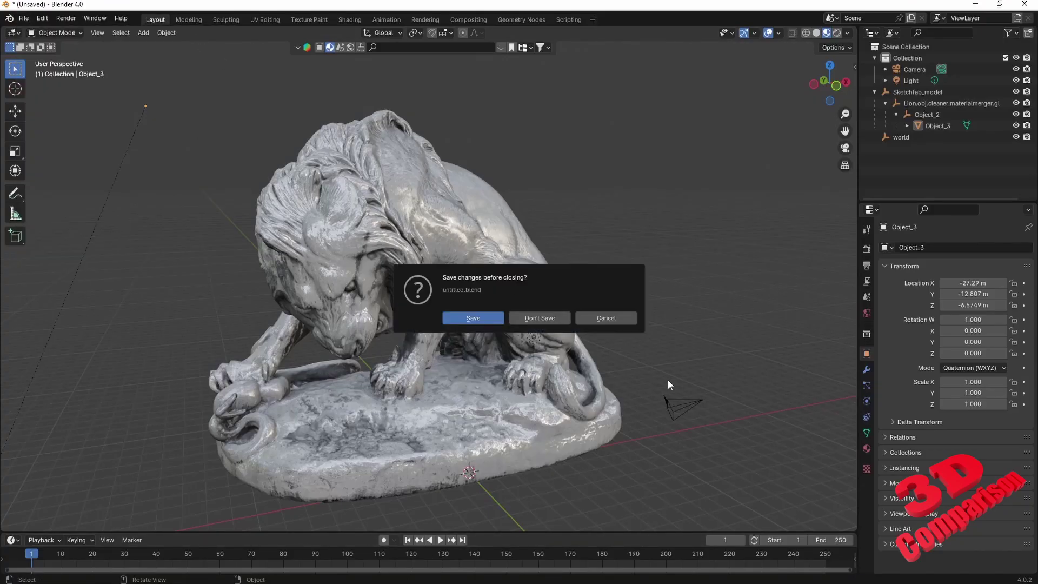
click(528, 319)
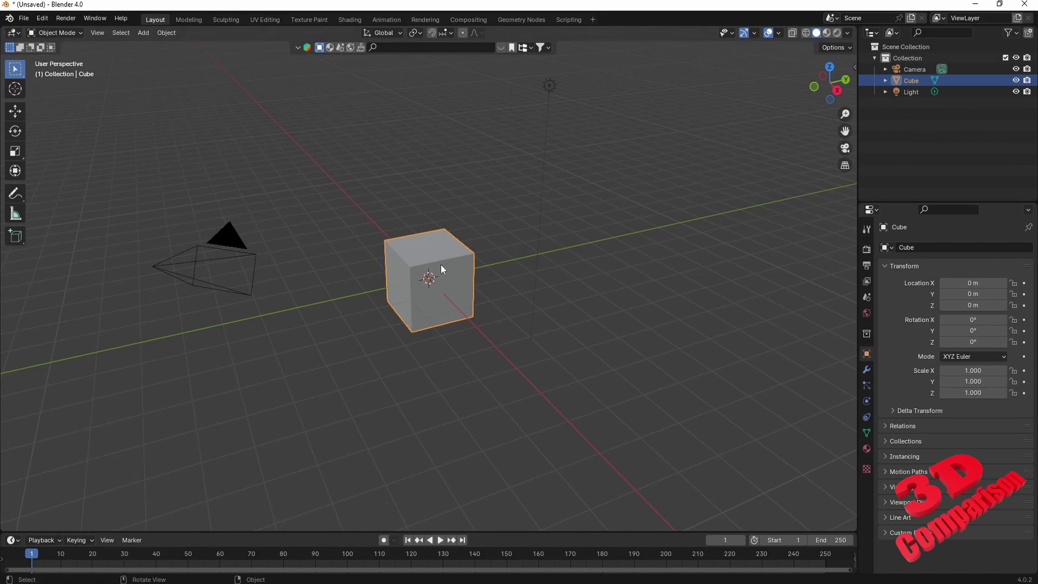
key(Delete)
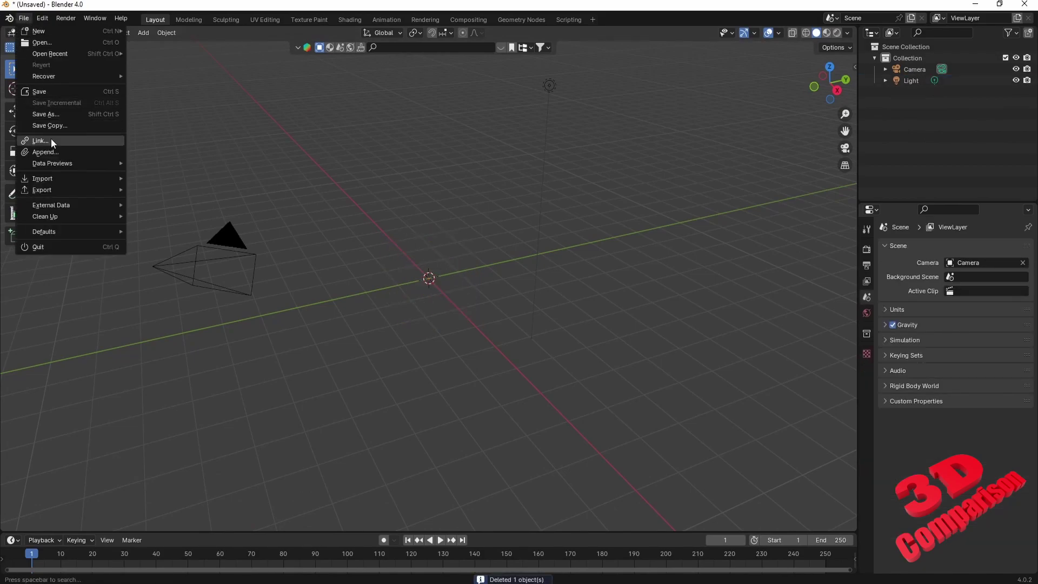
Import lion_crushing_a_serpent.glb as glTF 2.0 from the Downloads folder, ordering the files by most recently modified
mouse_move(50, 178)
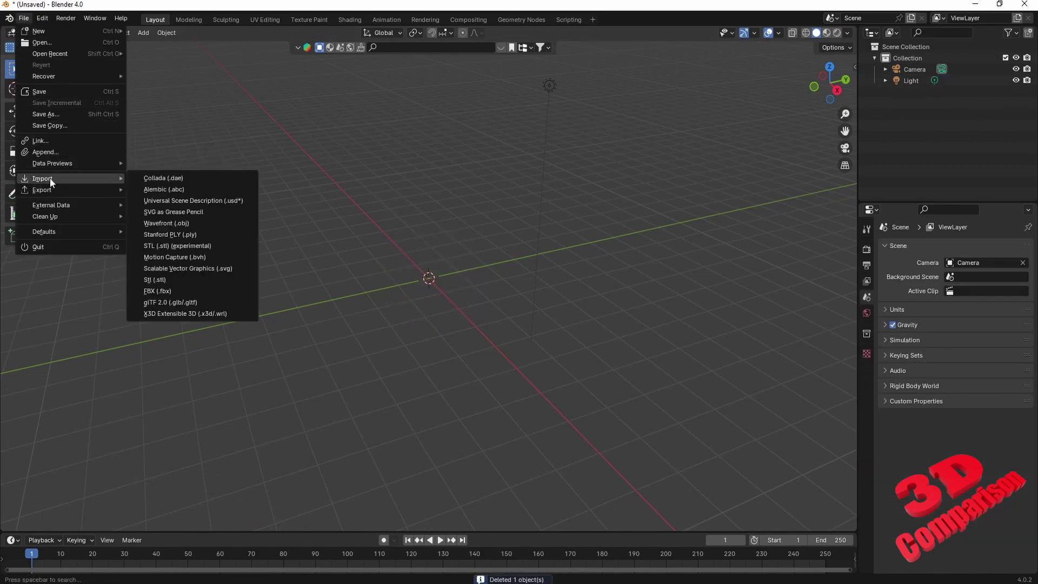
click(180, 303)
click(283, 248)
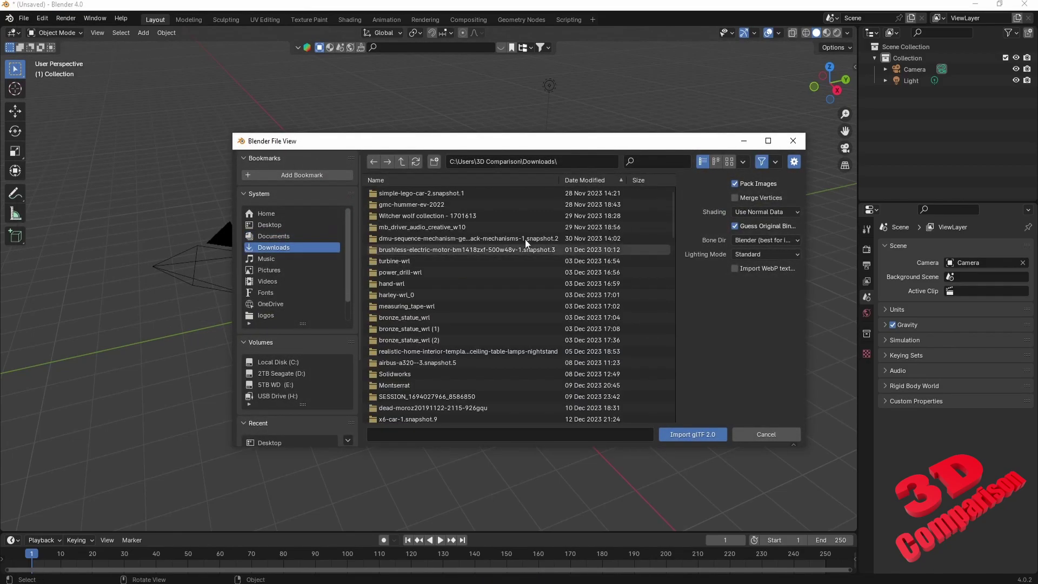
click(588, 177)
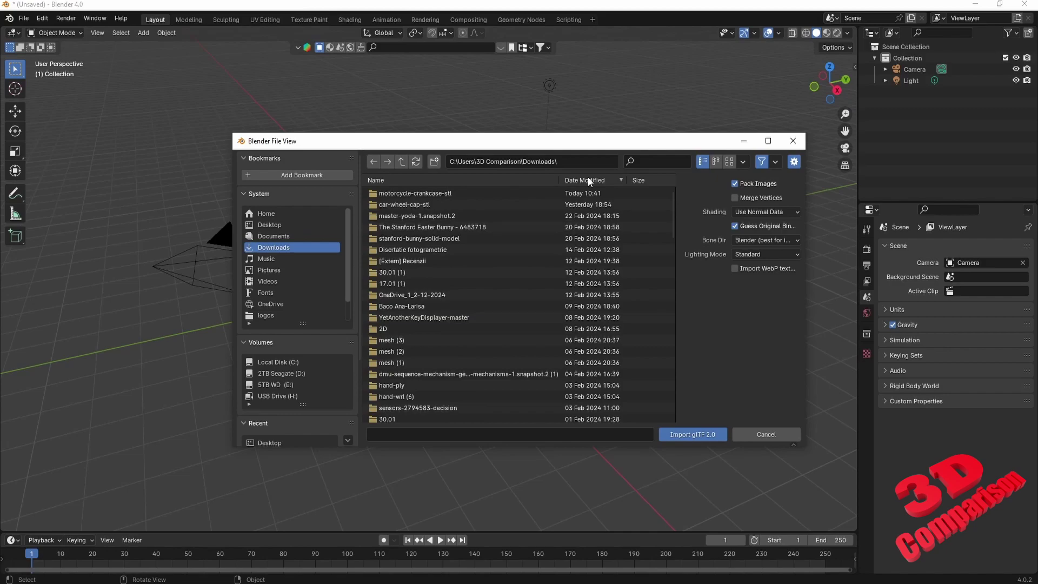
drag(674, 209, 674, 407)
scroll(630, 378, up, 5)
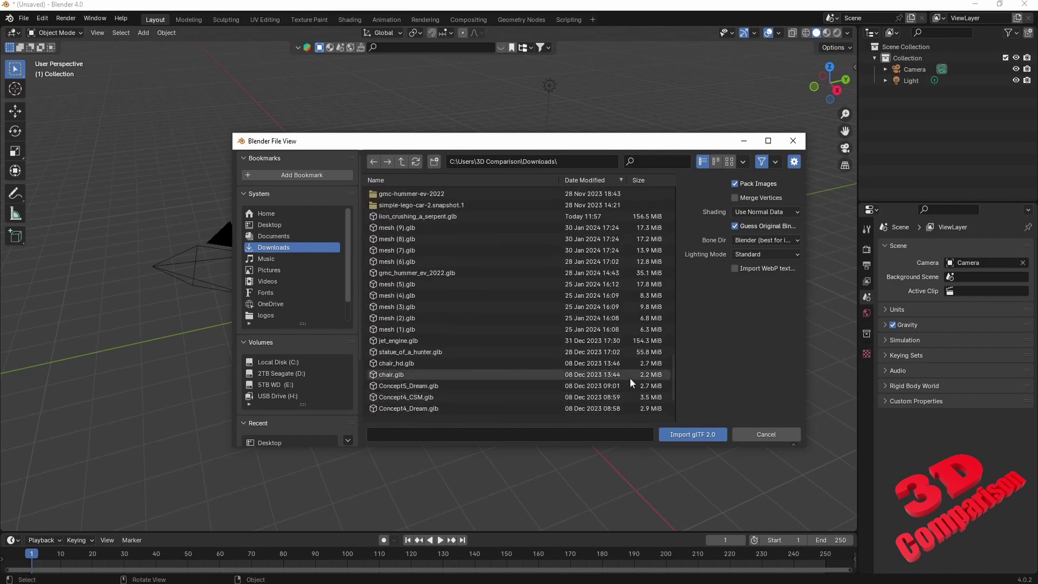
click(444, 218)
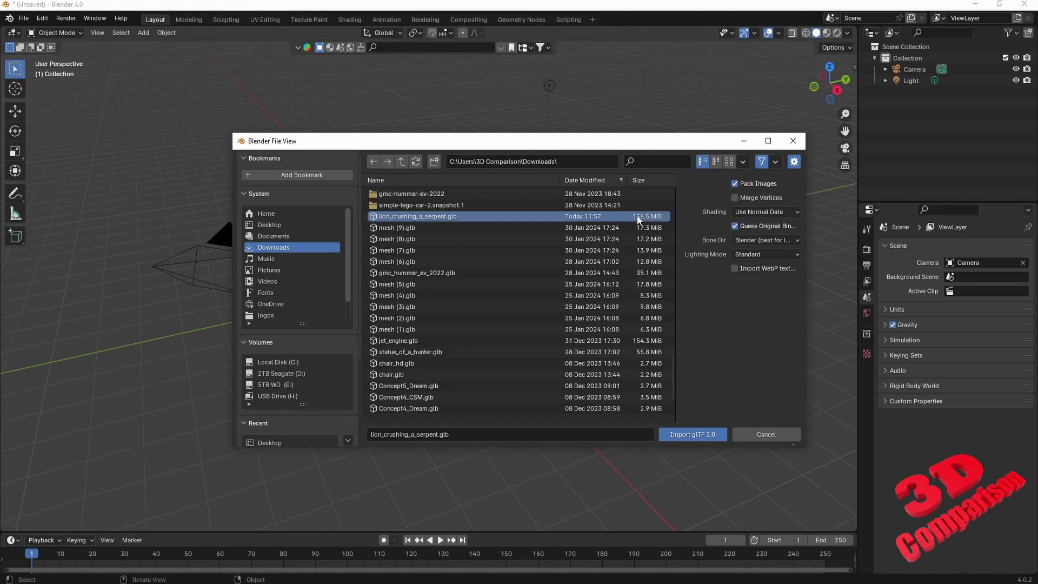
click(697, 435)
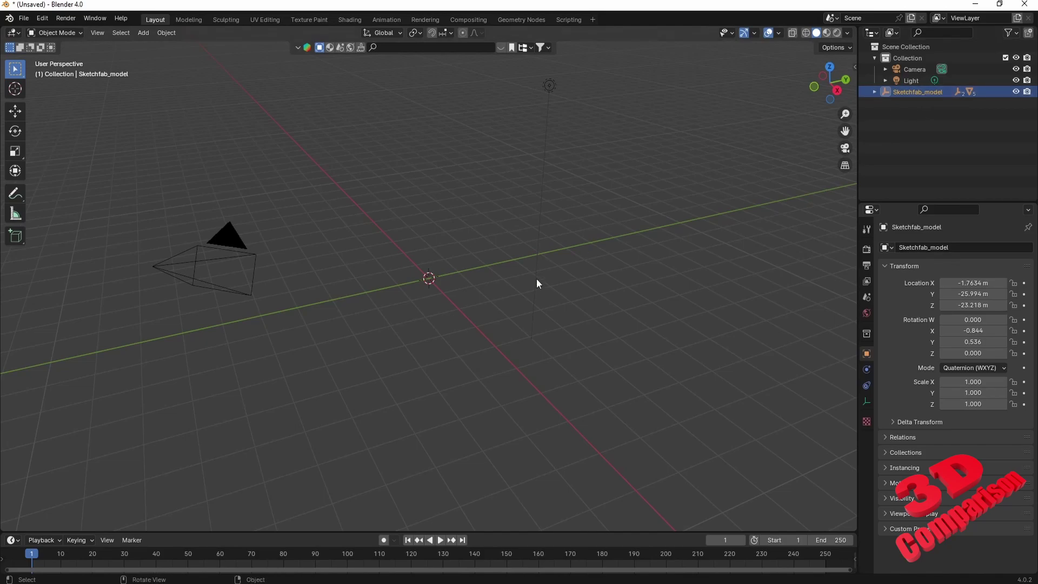
Frame the imported Sketchfab_model, view the lion sculpture from the front side, and clear the selection
scroll(537, 278, down, 5)
scroll(536, 278, down, 4)
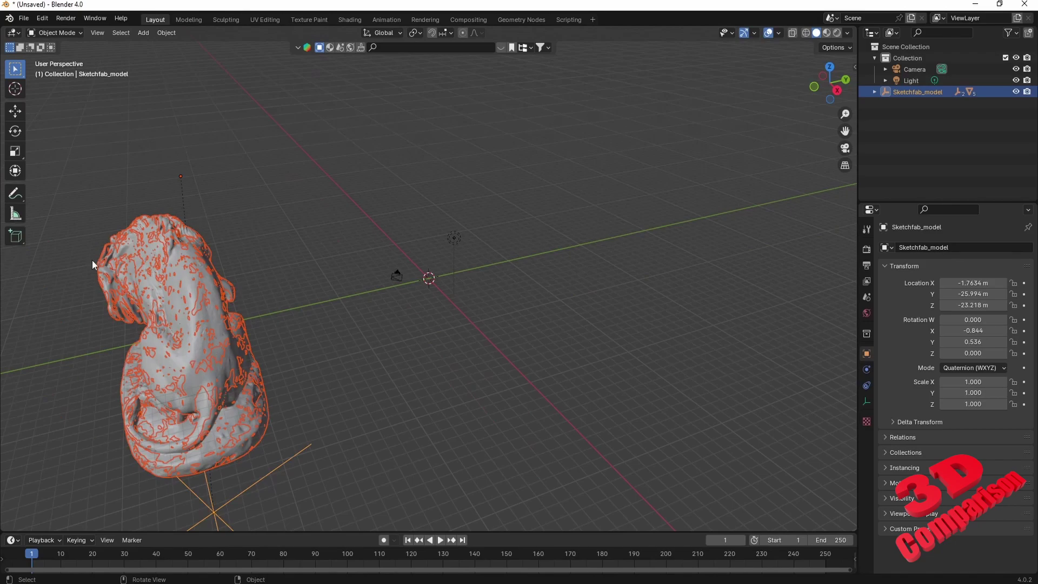
scroll(311, 362, up, 8)
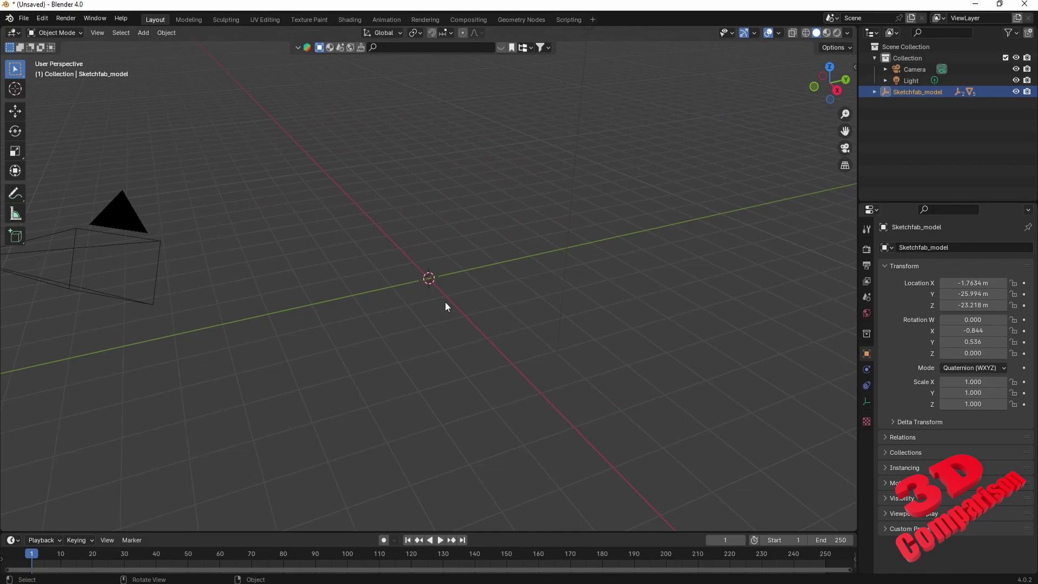
key(KP_Decimal)
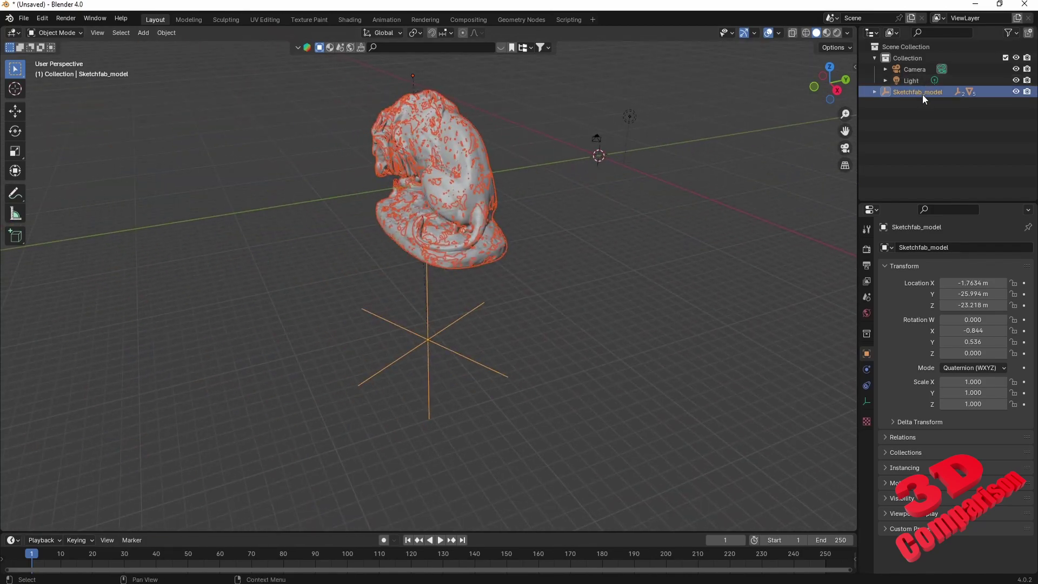
middle_drag(554, 218, 572, 160)
key(KP_Decimal)
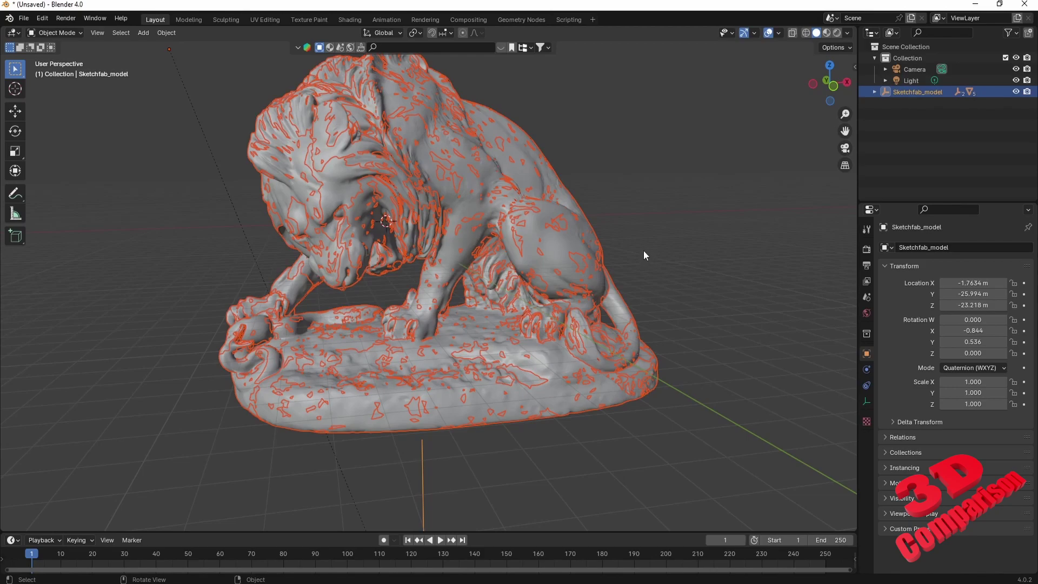
click(644, 251)
Expand Sketchfab_model down to the meshes under Object_2 and compare that structure with the lion part's tree in CATIA
click(874, 92)
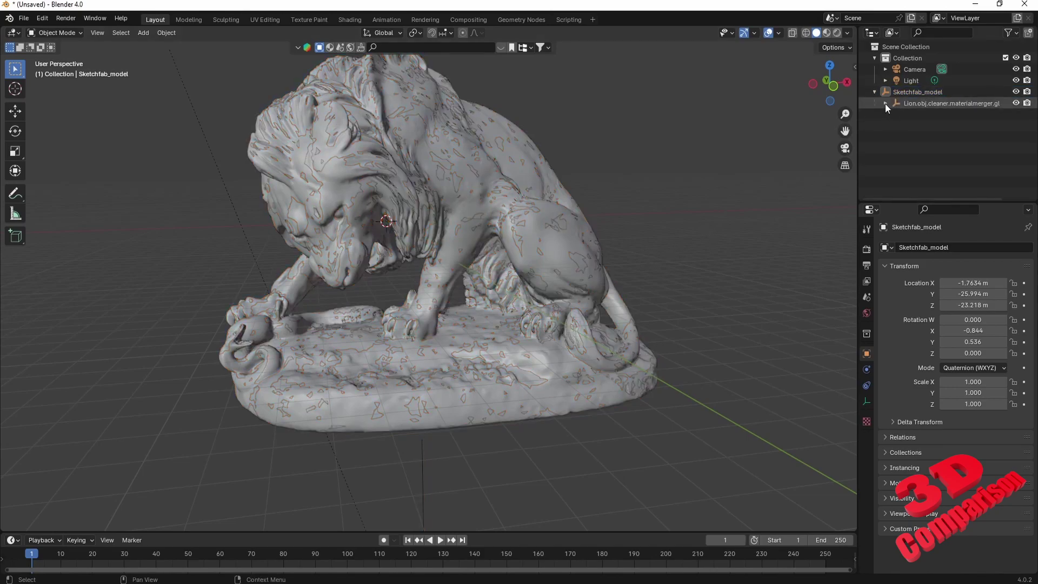
click(885, 102)
click(897, 114)
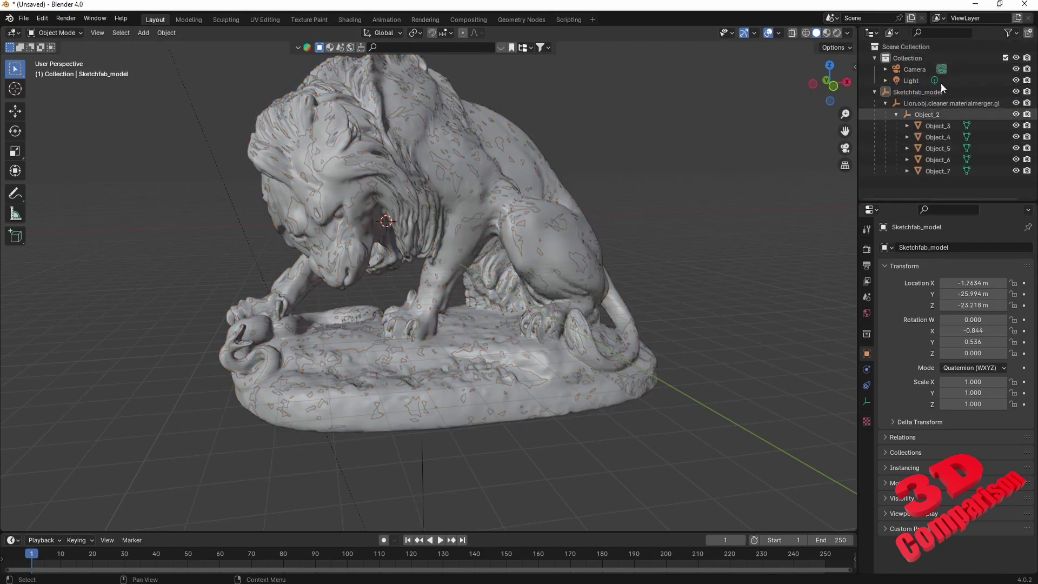
key(alt+a)
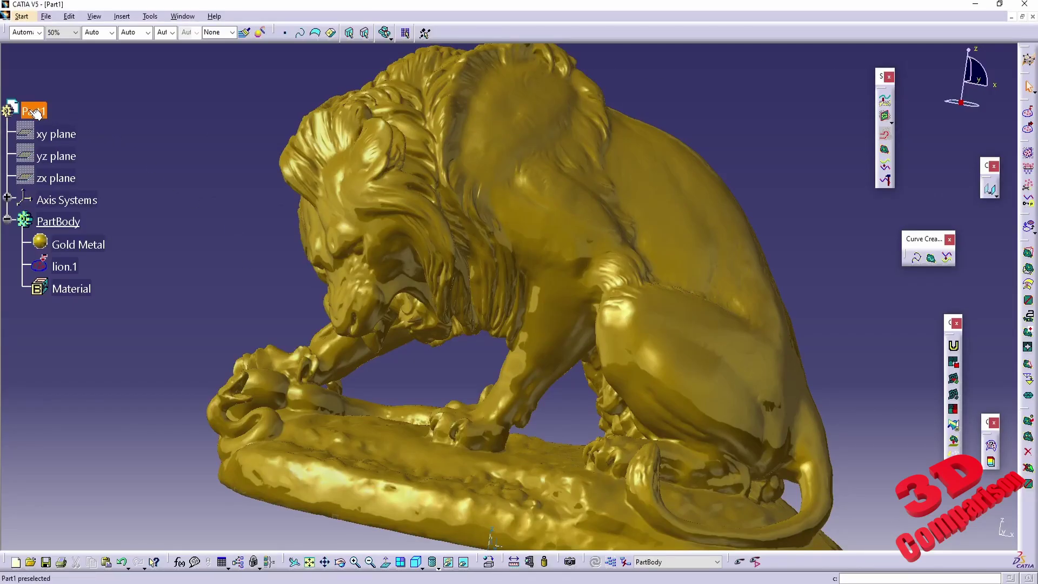
click(65, 247)
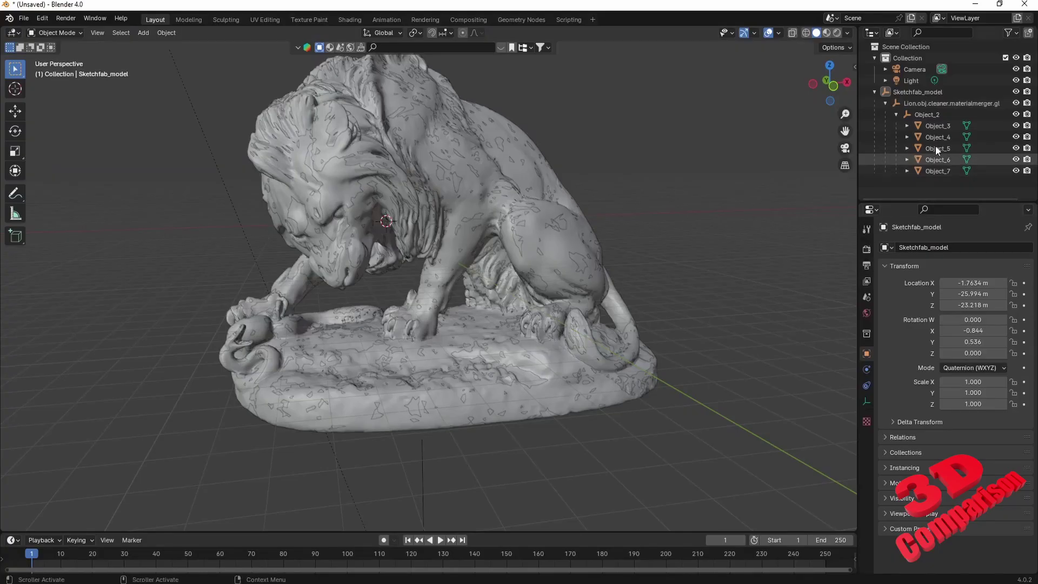
Back in Blender, select Object_3 through Object_7, look up the Join command, and leave without applying it
click(943, 126)
shift+click(941, 171)
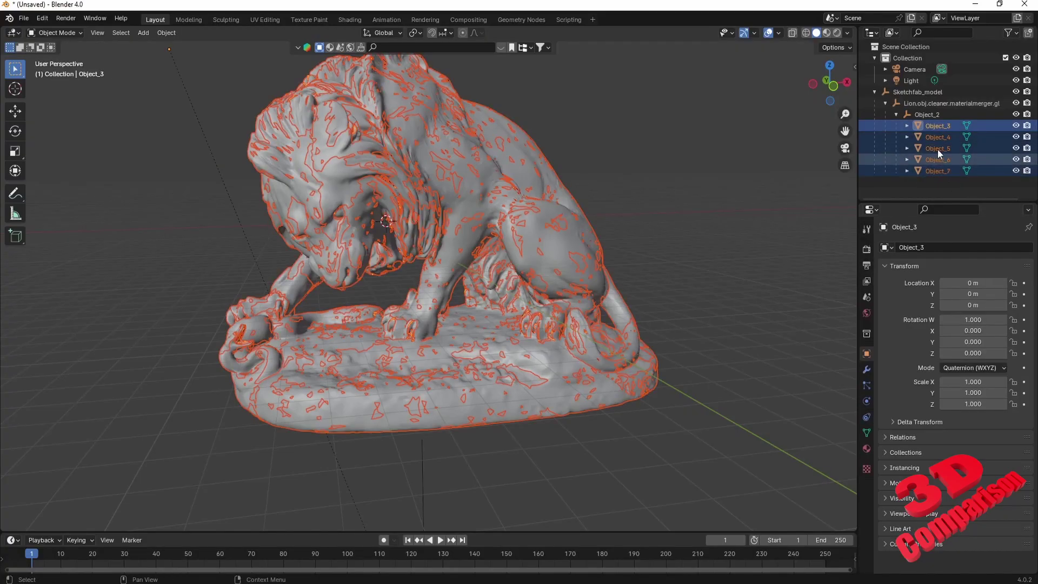
right_click(534, 221)
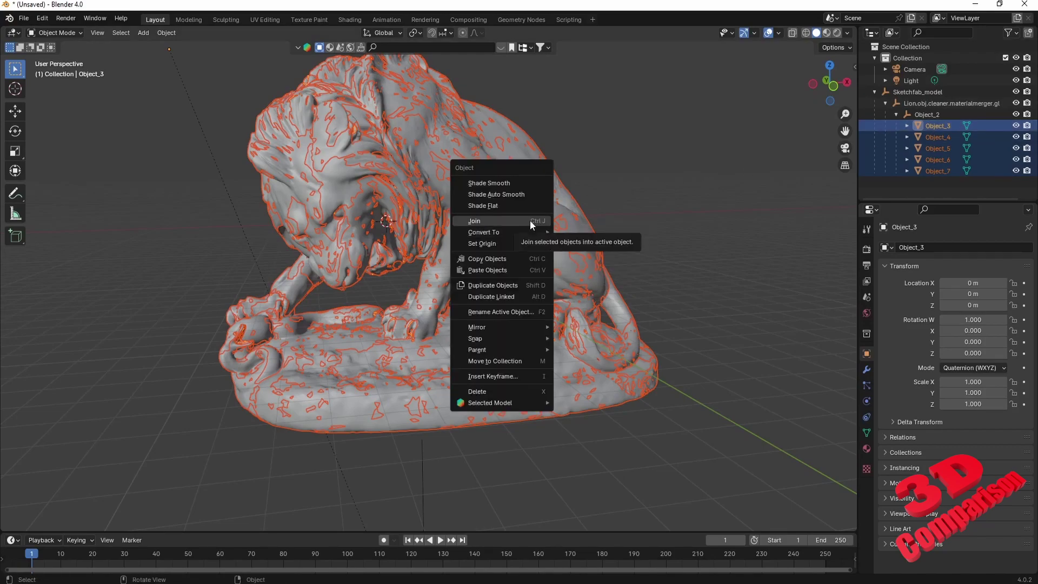
click(757, 157)
Show the sculpture in Material Preview shading and select the Object_6 mesh
click(827, 33)
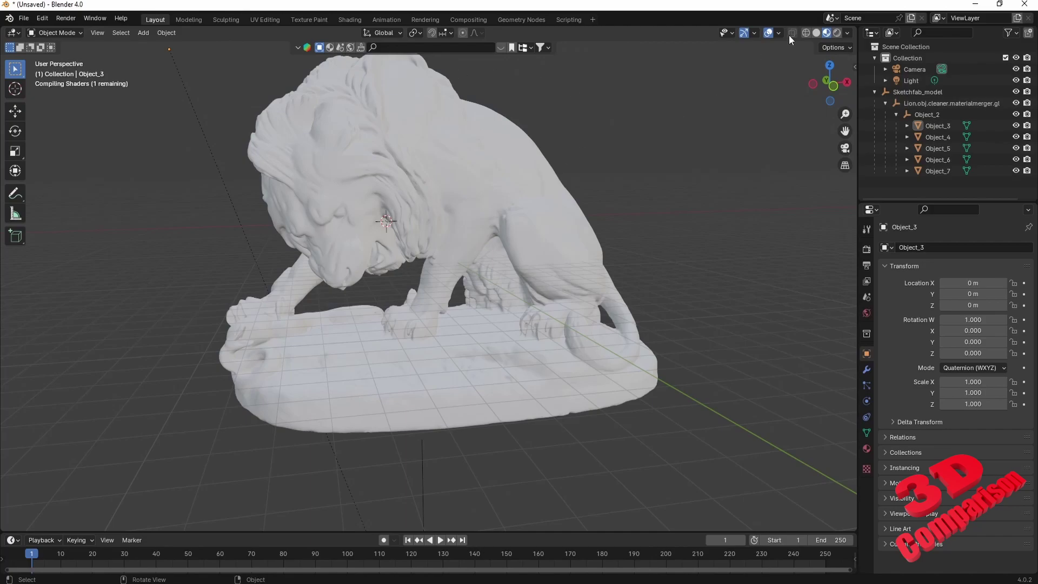
middle_drag(492, 209, 469, 215)
click(448, 182)
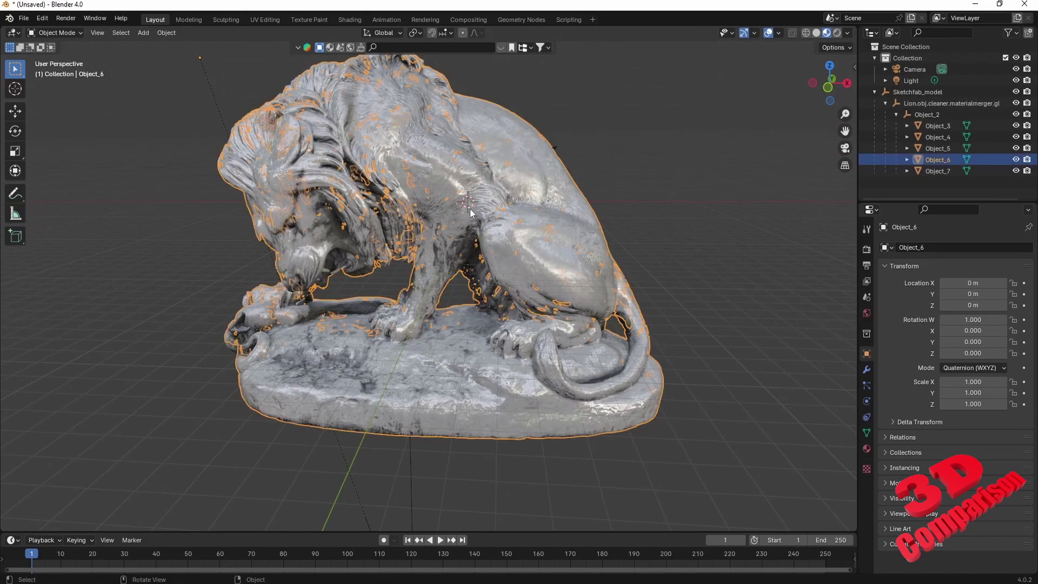
Browse the materials in the asset library and apply the dark grey metallic one beside Cliff-Rock to Object_6
click(329, 48)
click(330, 48)
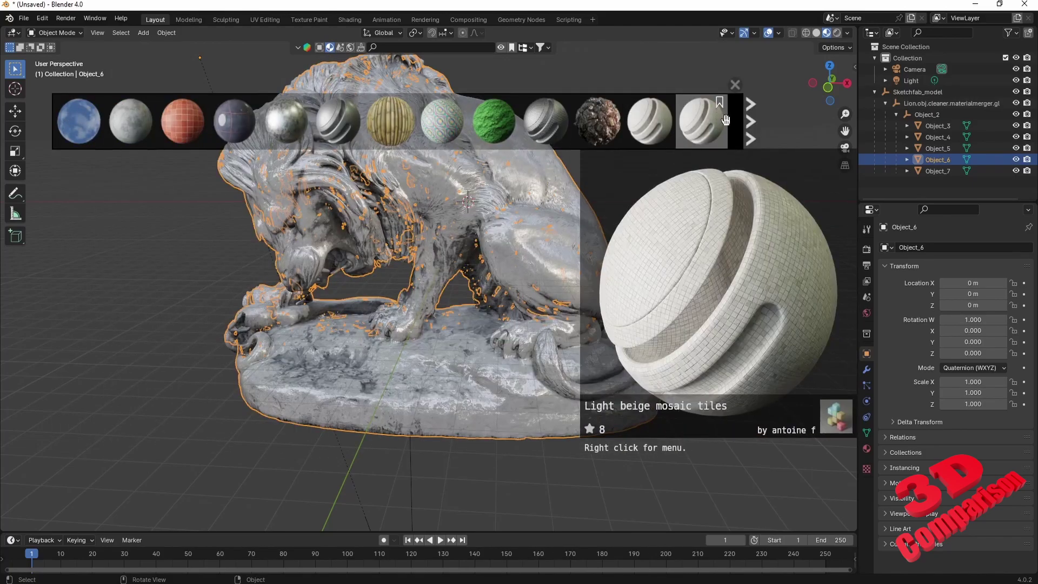
mouse_move(545, 128)
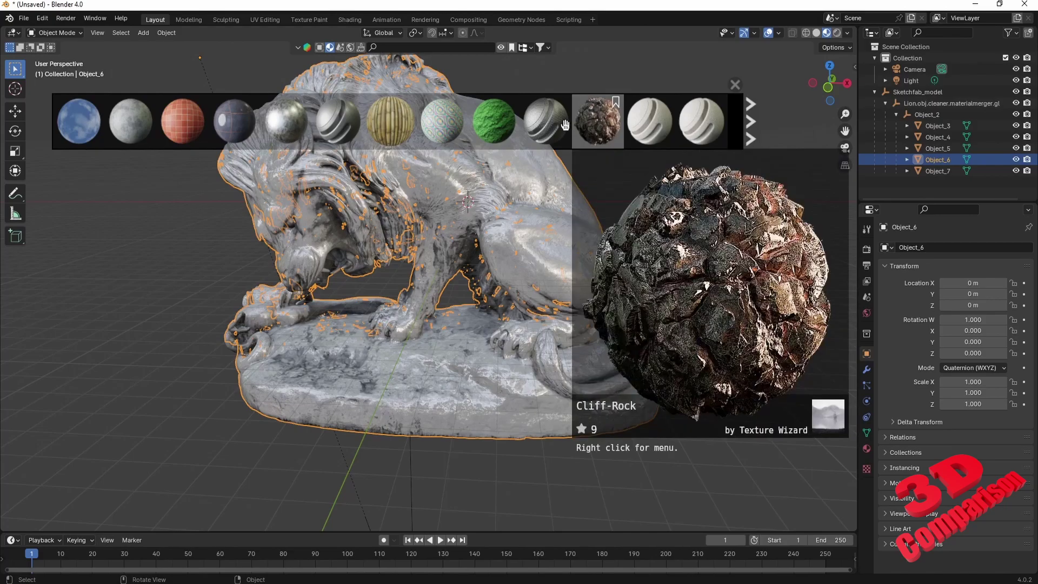
right_click(548, 127)
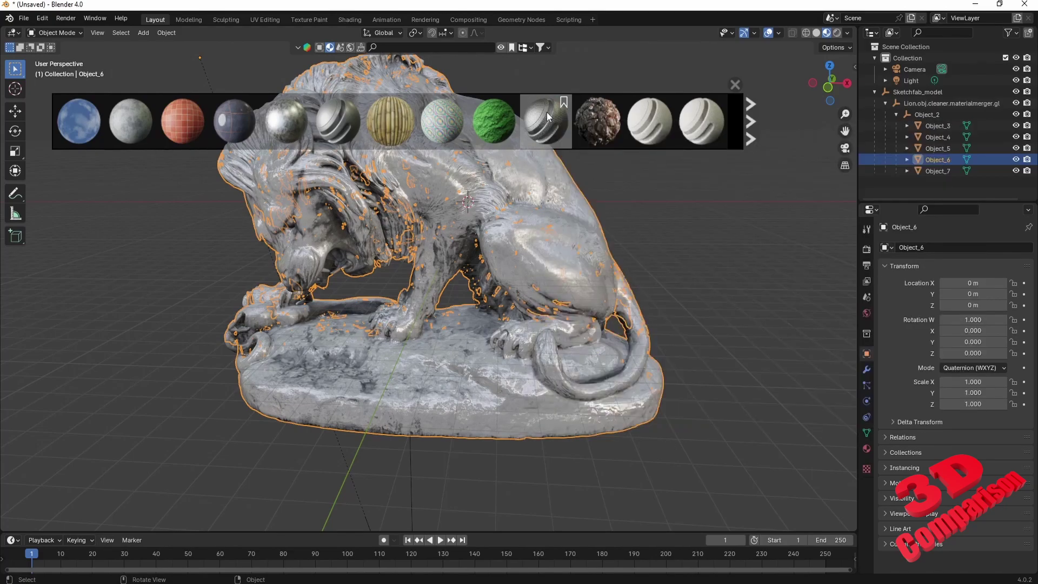
click(546, 119)
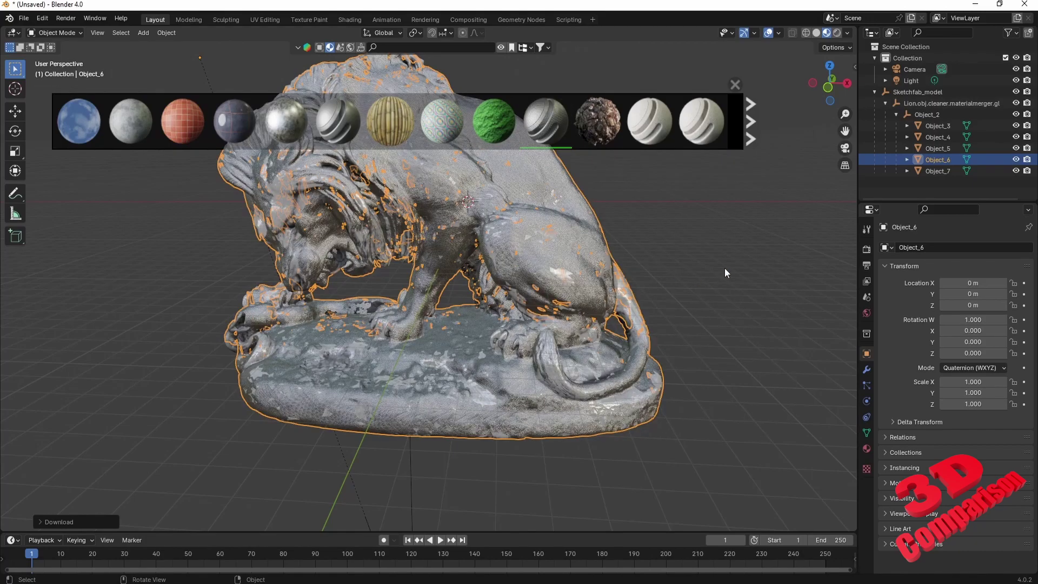
Examine the applied metallic texture up close on the lion's hind leg and across the whole sculpture, with and without Object_6 selected
click(725, 268)
middle_drag(581, 291, 524, 300)
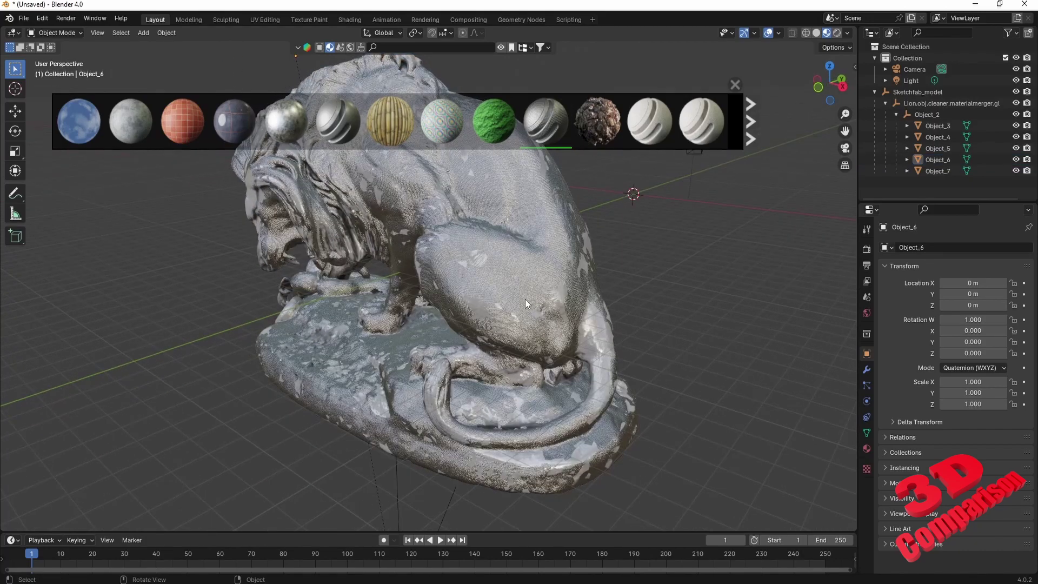
scroll(525, 299, up, 5)
scroll(525, 300, up, 2)
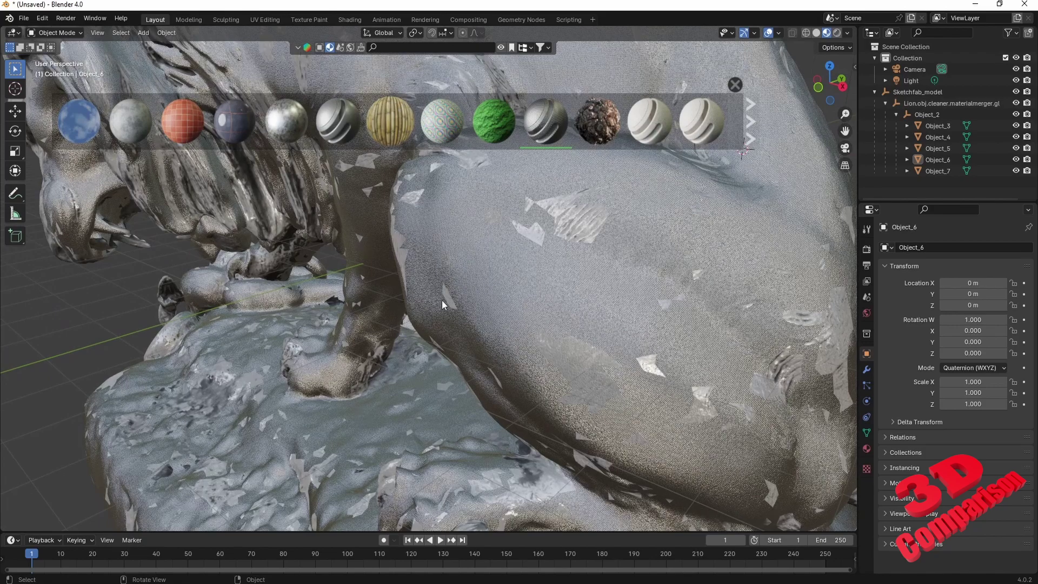
scroll(459, 301, up, 6)
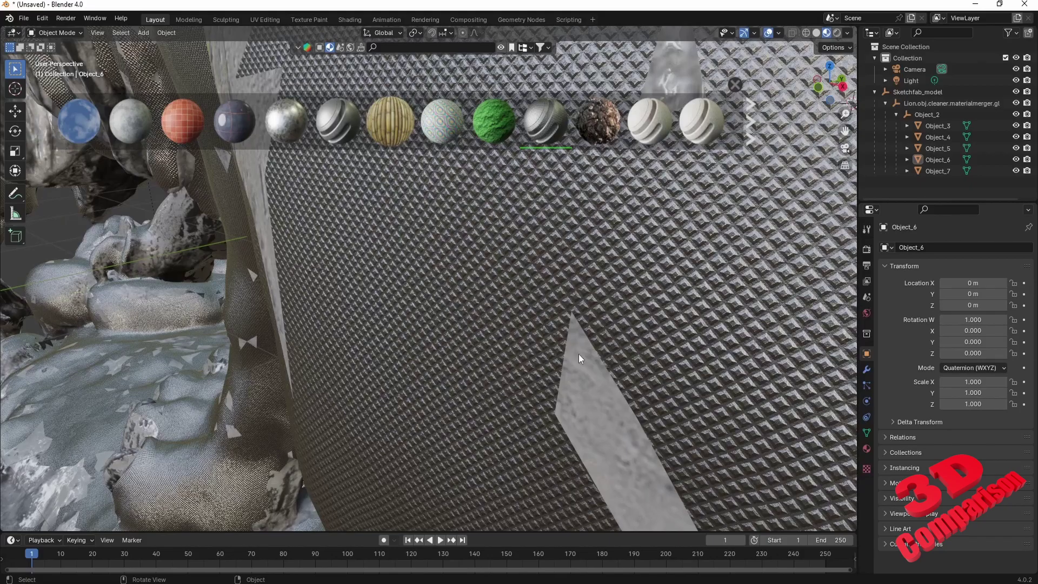
scroll(577, 351, down, 10)
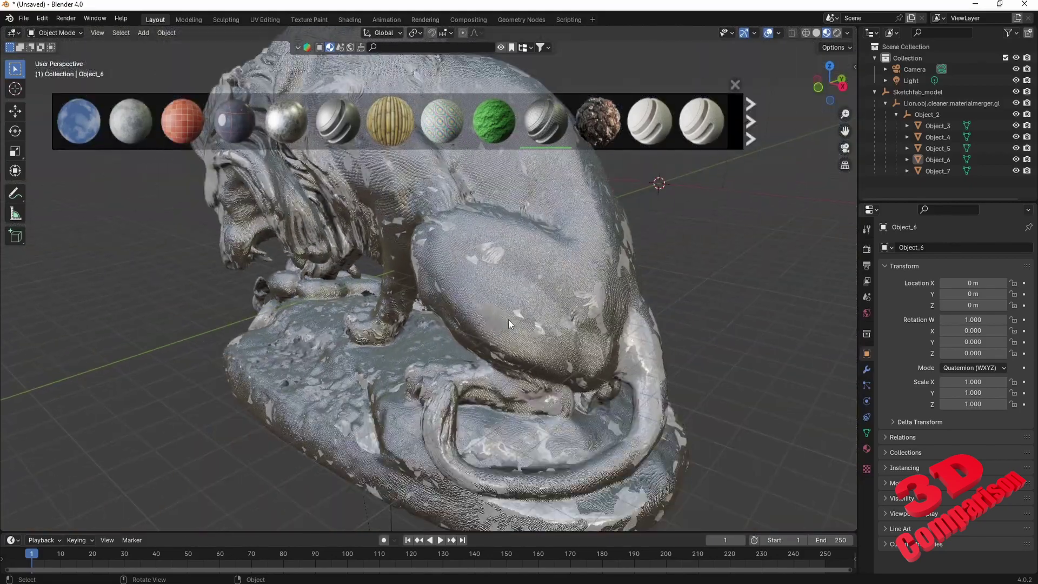
scroll(508, 319, down, 3)
middle_drag(508, 319, 586, 312)
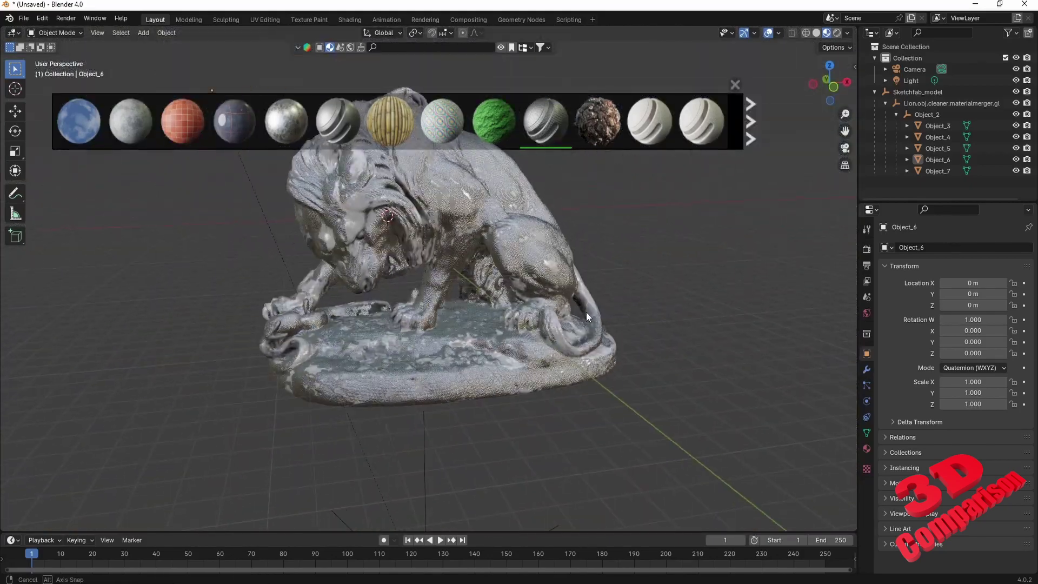
click(577, 309)
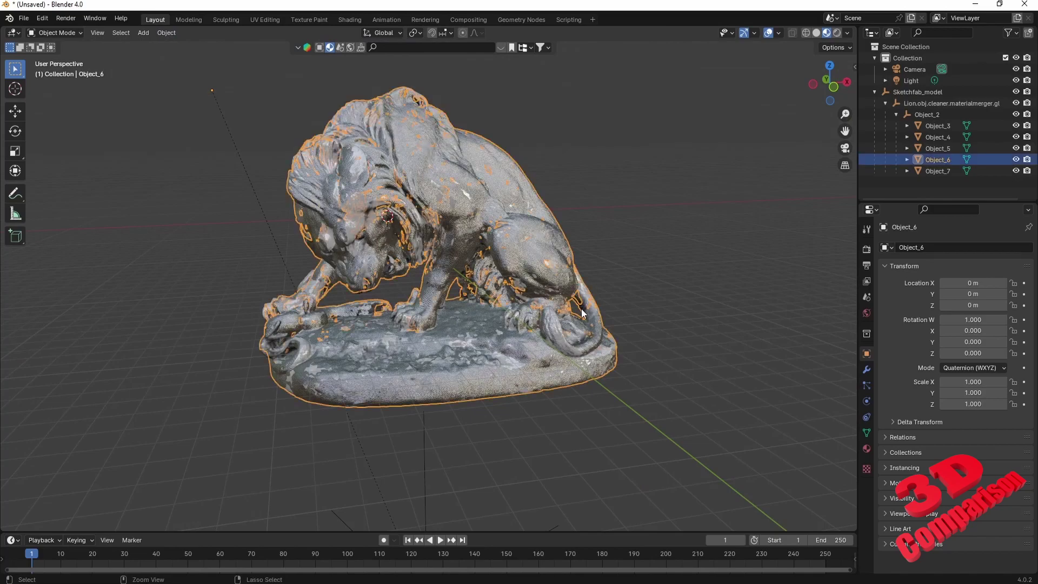
click(603, 286)
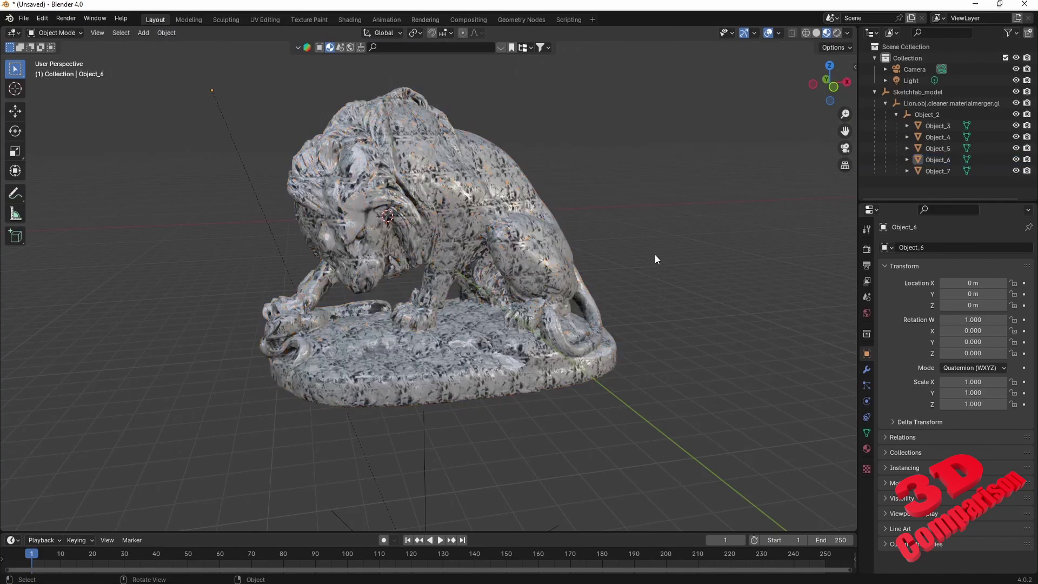
Join the meshes Object_3 through Object_7 into a single sculpture object
click(940, 126)
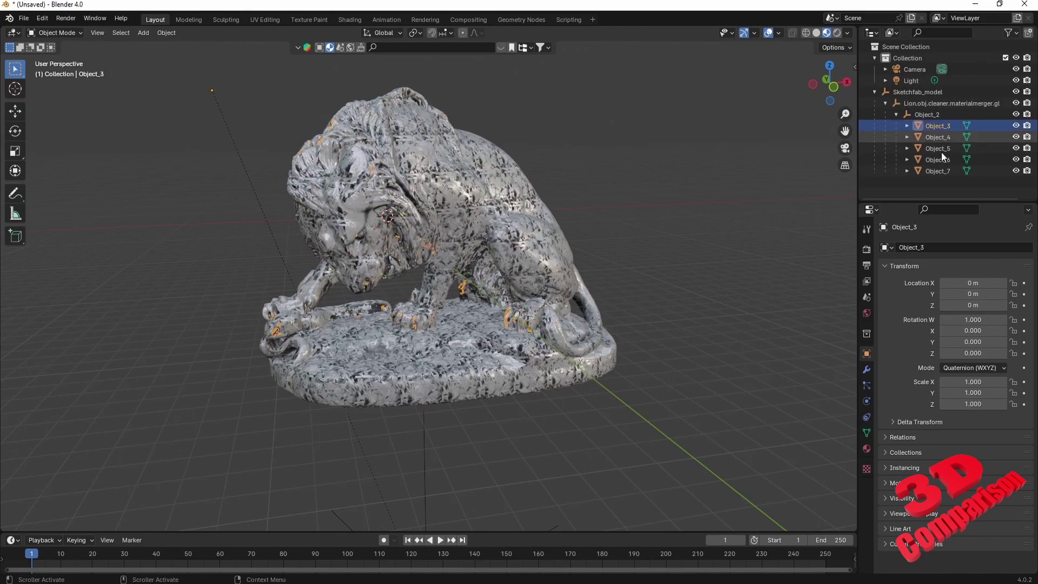
shift+click(943, 172)
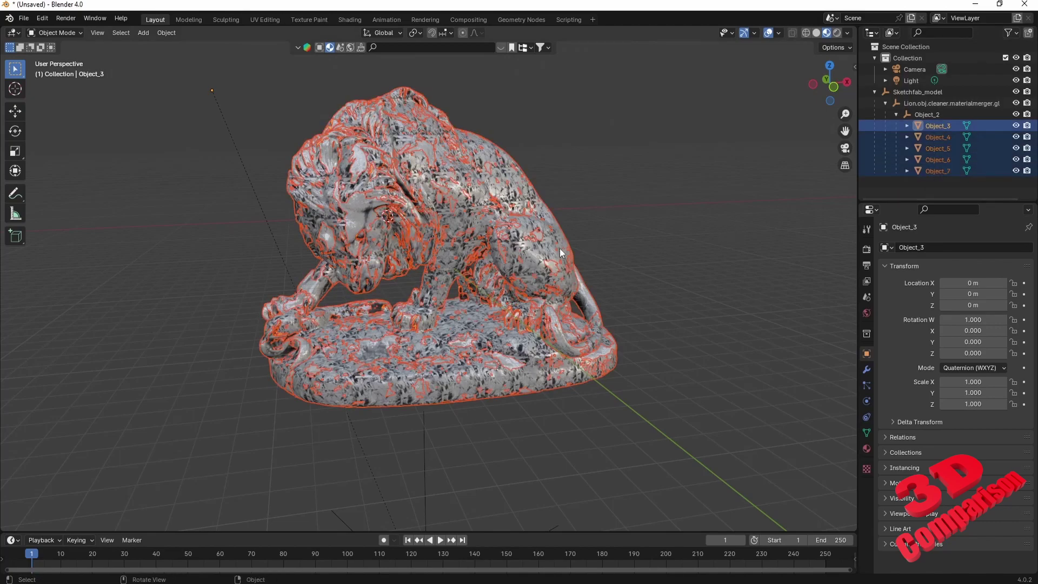
right_click(538, 255)
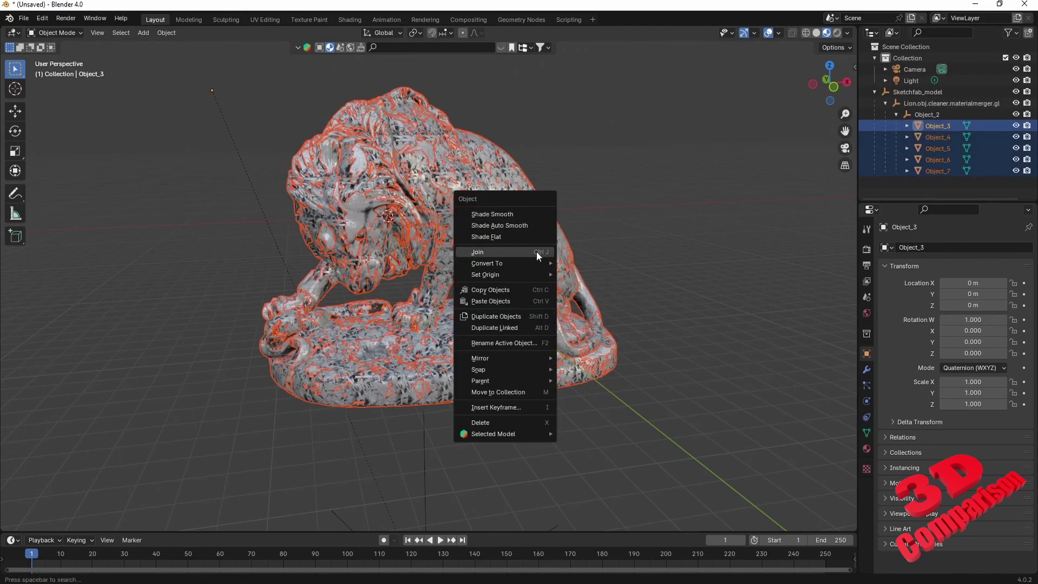
click(509, 255)
middle_drag(630, 230, 670, 247)
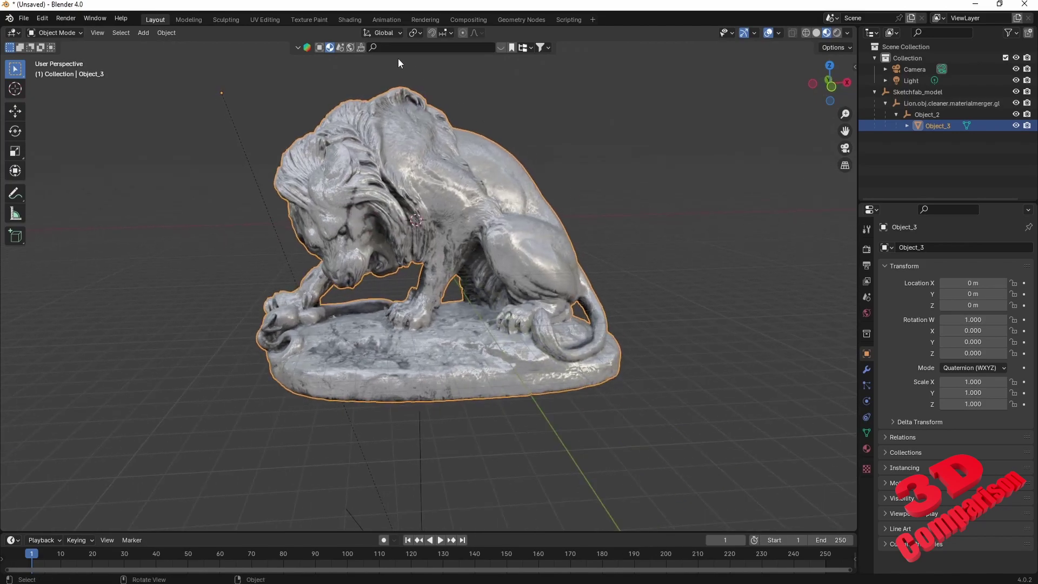
Search the asset library's materials for "gold"
click(320, 48)
click(600, 183)
click(469, 199)
click(396, 47)
text(gold)
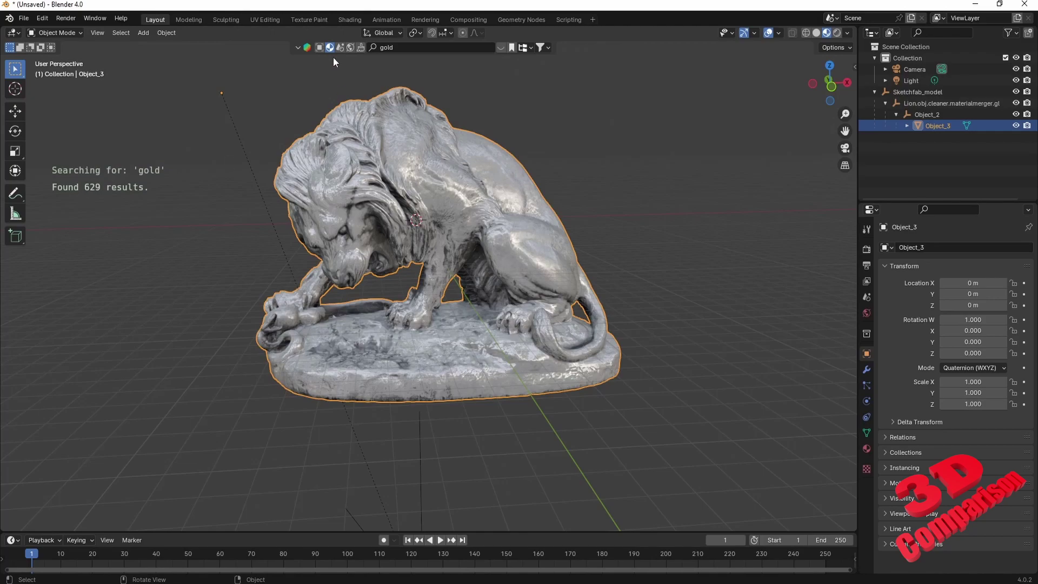
click(373, 47)
click(328, 48)
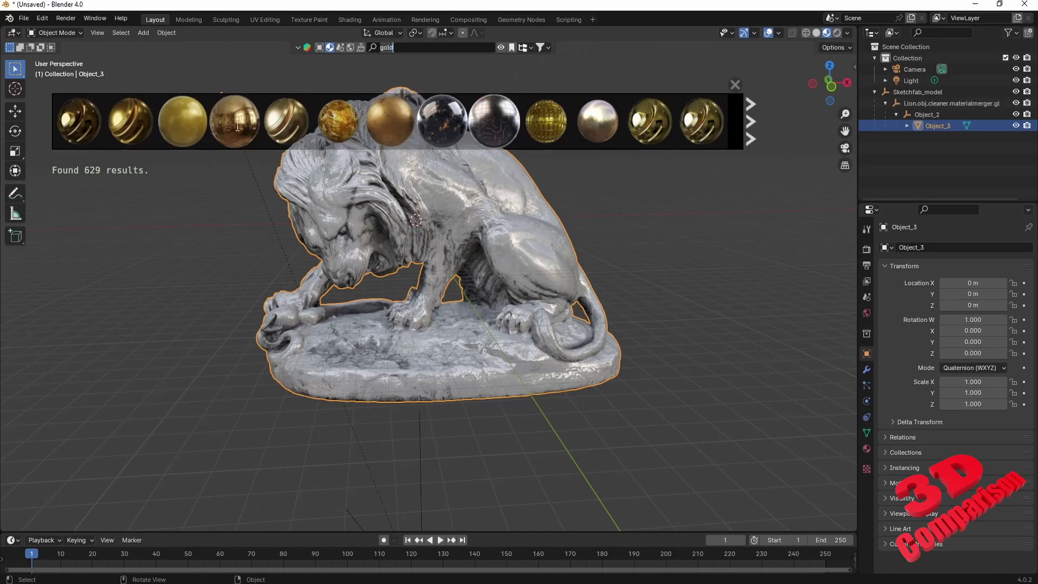
Apply the Gold material from the search results to the joined sculpture and inspect its surface
mouse_move(236, 124)
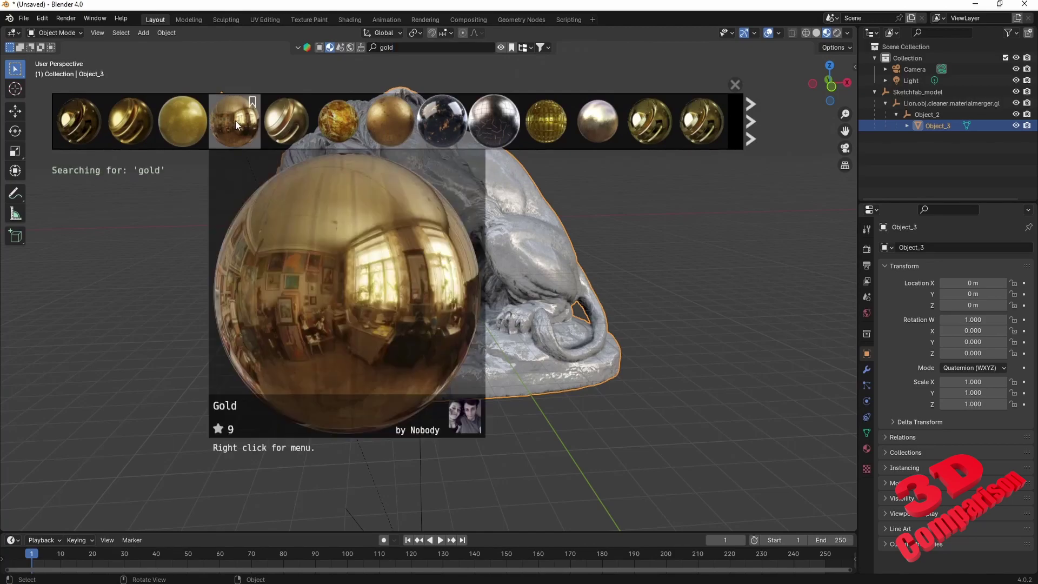
drag(236, 124, 543, 241)
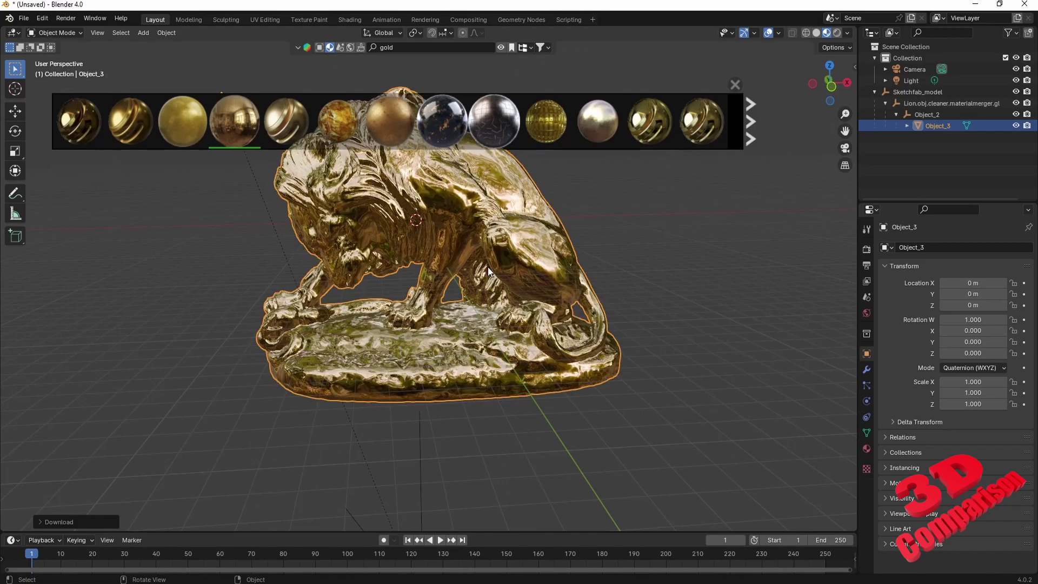
scroll(448, 268, up, 5)
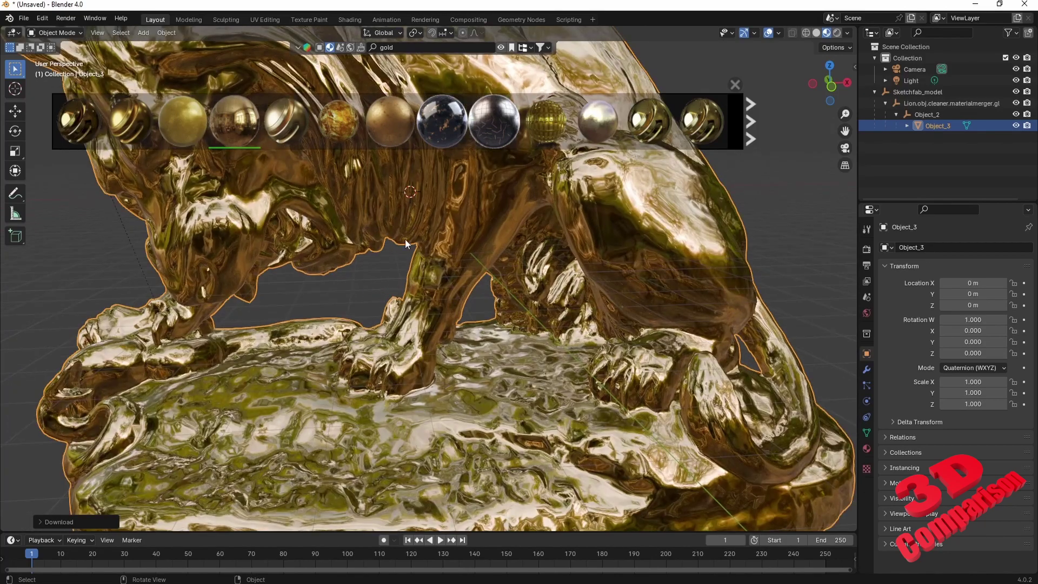
scroll(394, 251, down, 3)
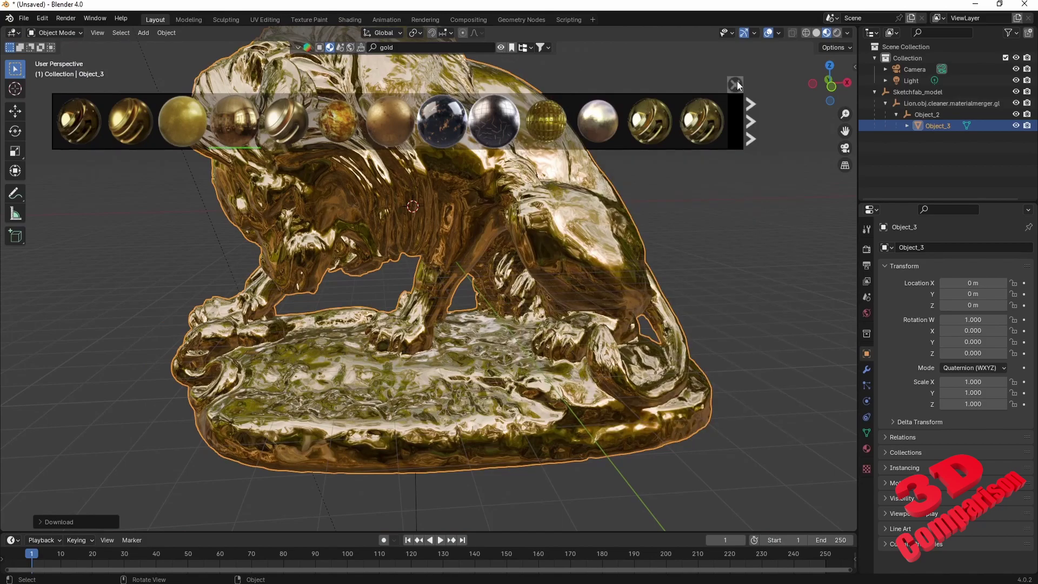
Clear the material search, apply Tan Terrazzo Tile (Procedural) from the following set of results to the sculpture, and inspect its speckles closely
click(448, 49)
key(BackSpace)
key(Return)
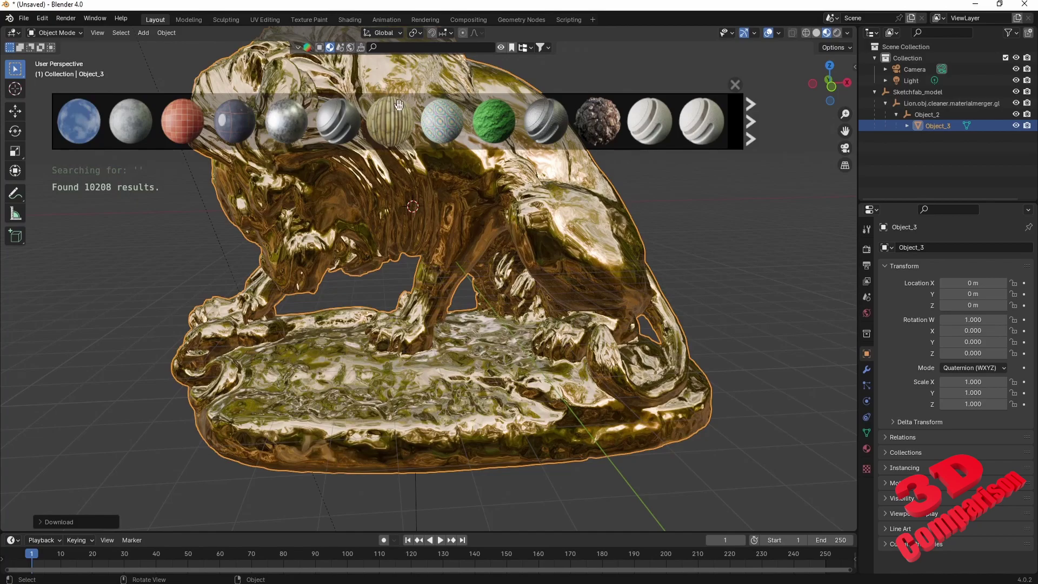
click(748, 119)
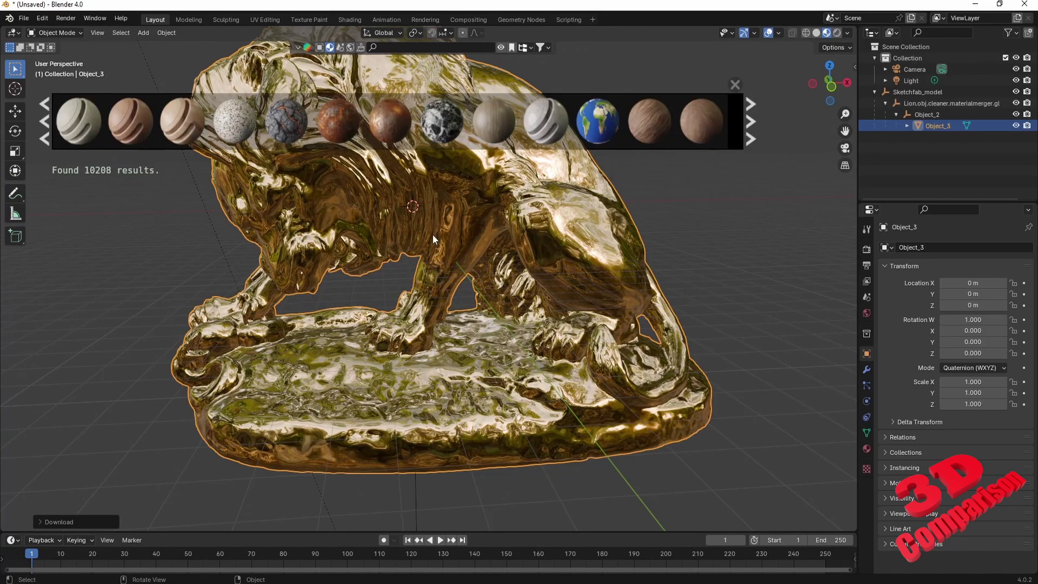
mouse_move(224, 119)
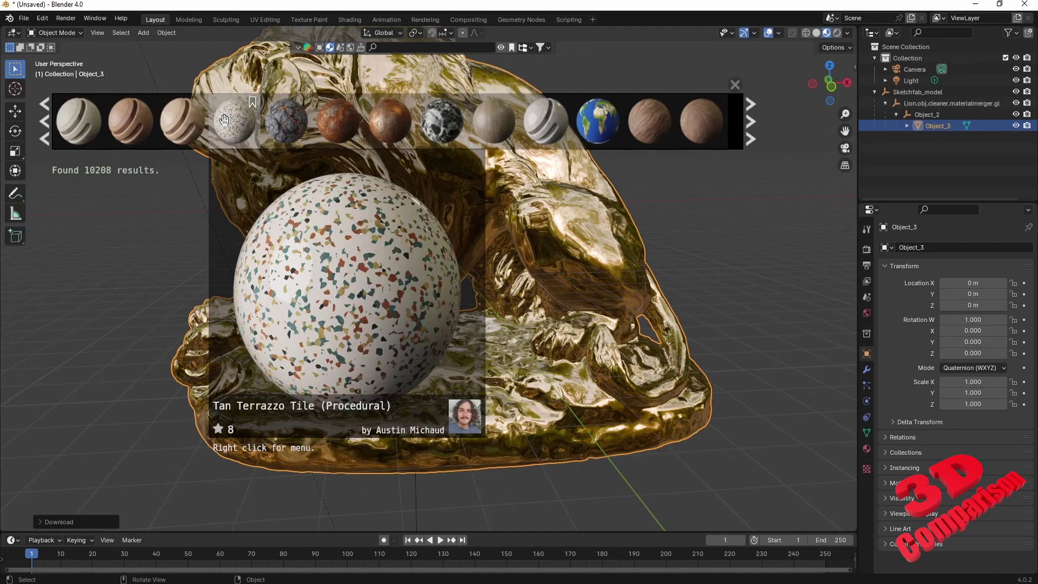
drag(224, 119, 598, 273)
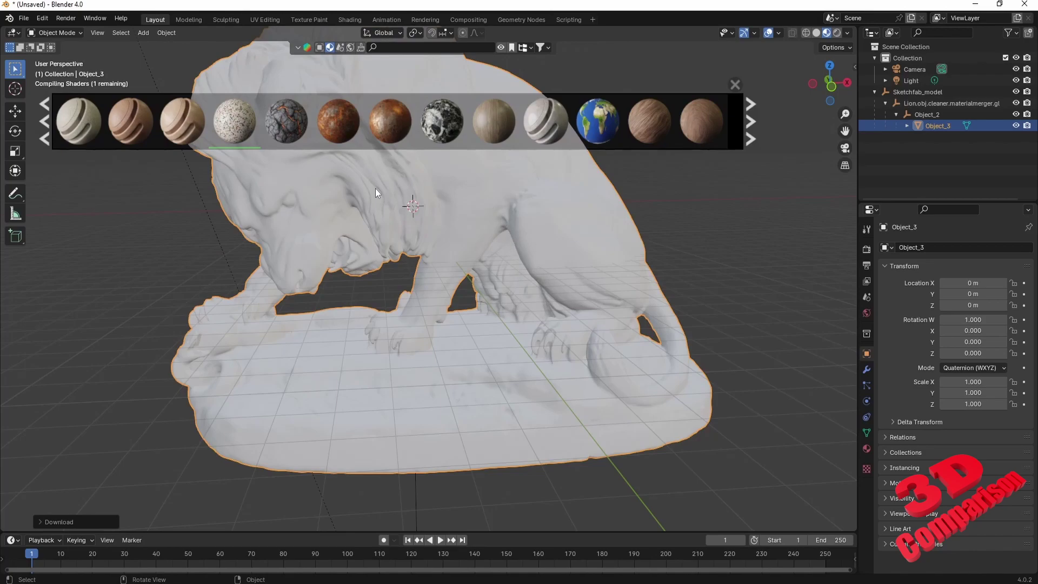
mouse_move(233, 128)
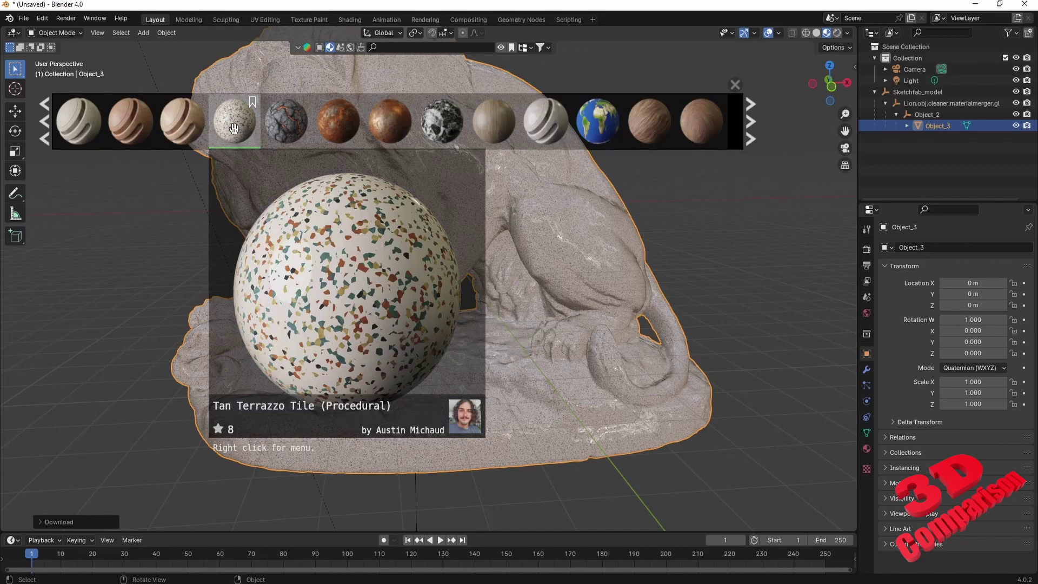
drag(233, 128, 611, 286)
scroll(535, 291, up, 8)
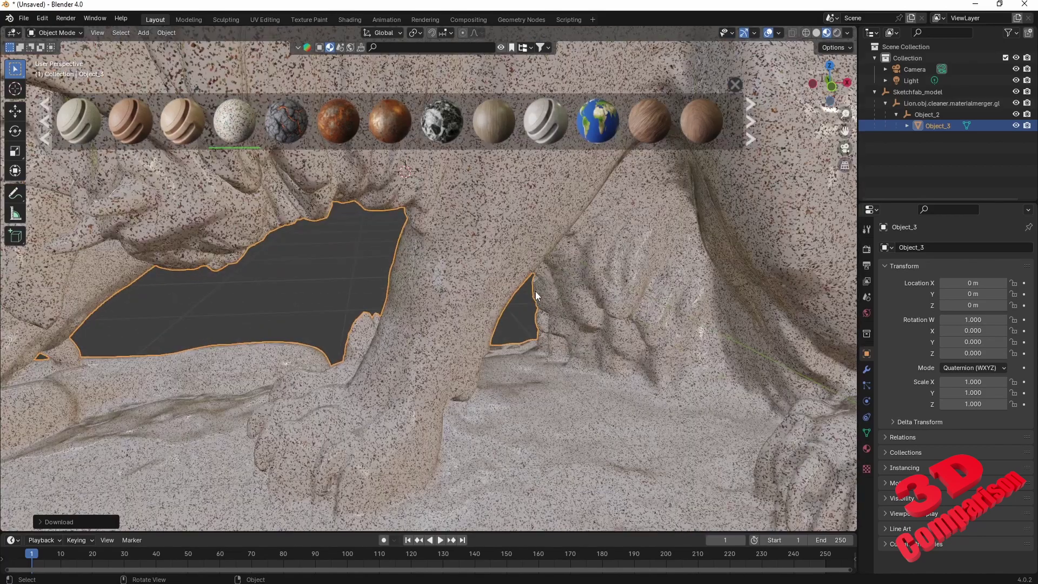
scroll(537, 295, up, 3)
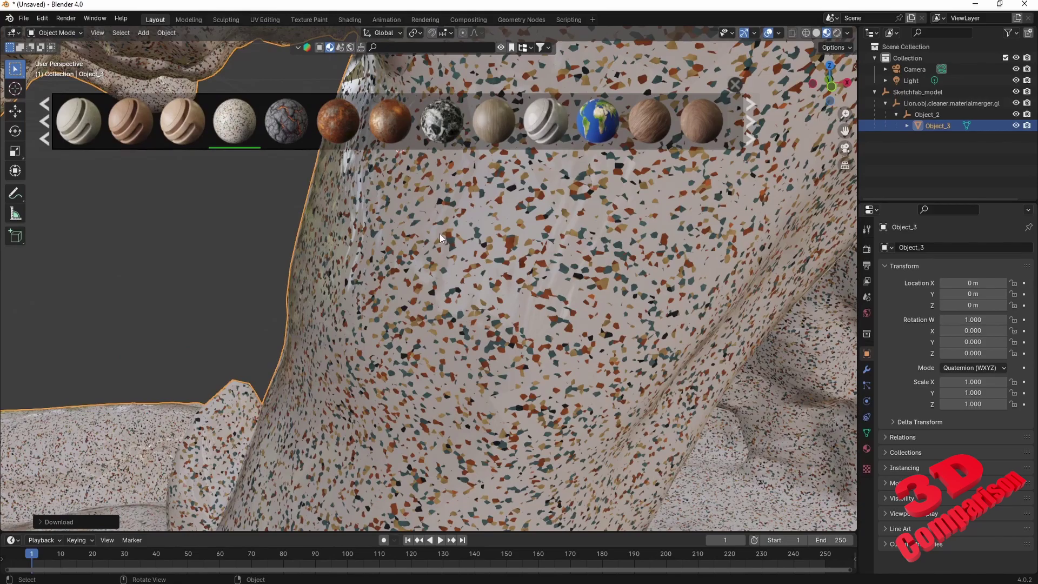
scroll(448, 332, down, 10)
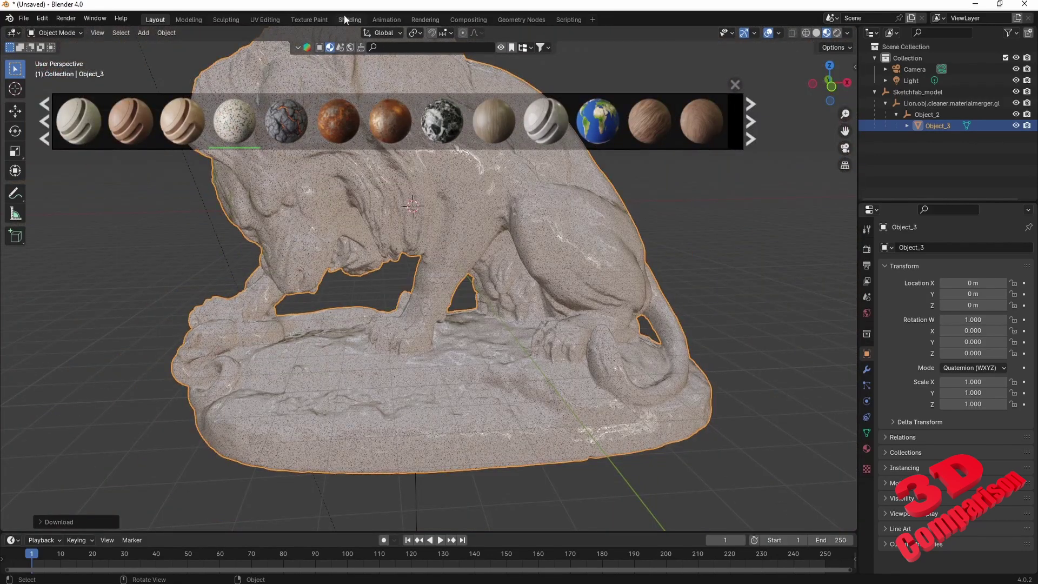
Switch to the Shading workspace and frame the selected sculpture in its 3D view
click(351, 19)
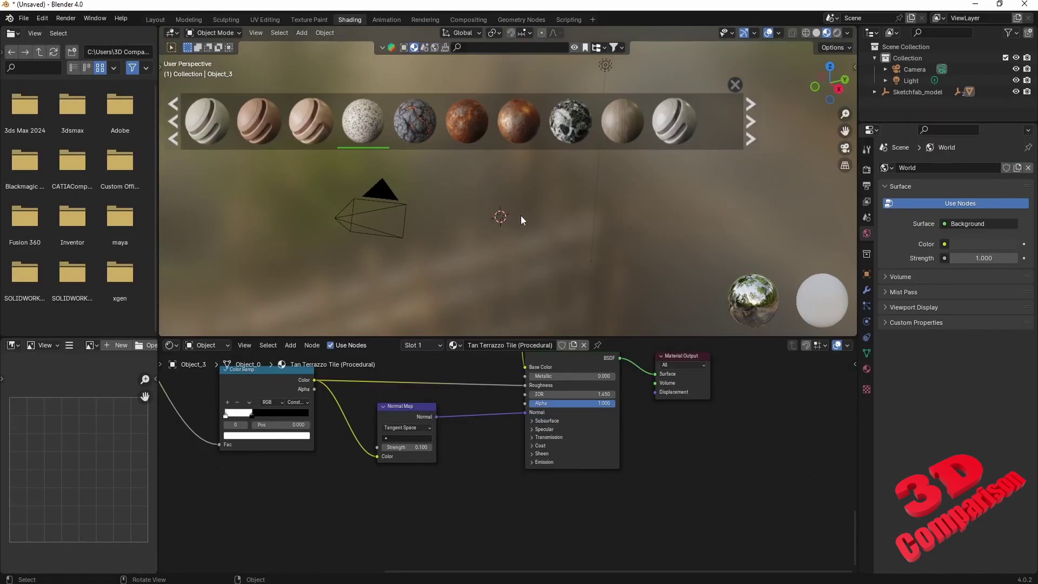
middle_drag(521, 216, 533, 216)
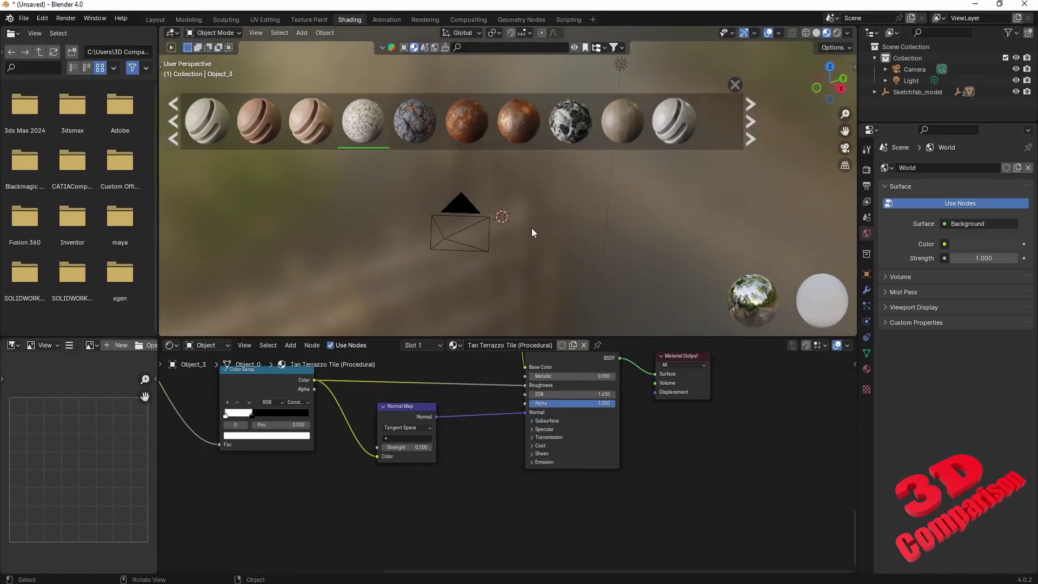
key(KP_Decimal)
middle_drag(543, 210, 625, 178)
scroll(449, 190, up, 6)
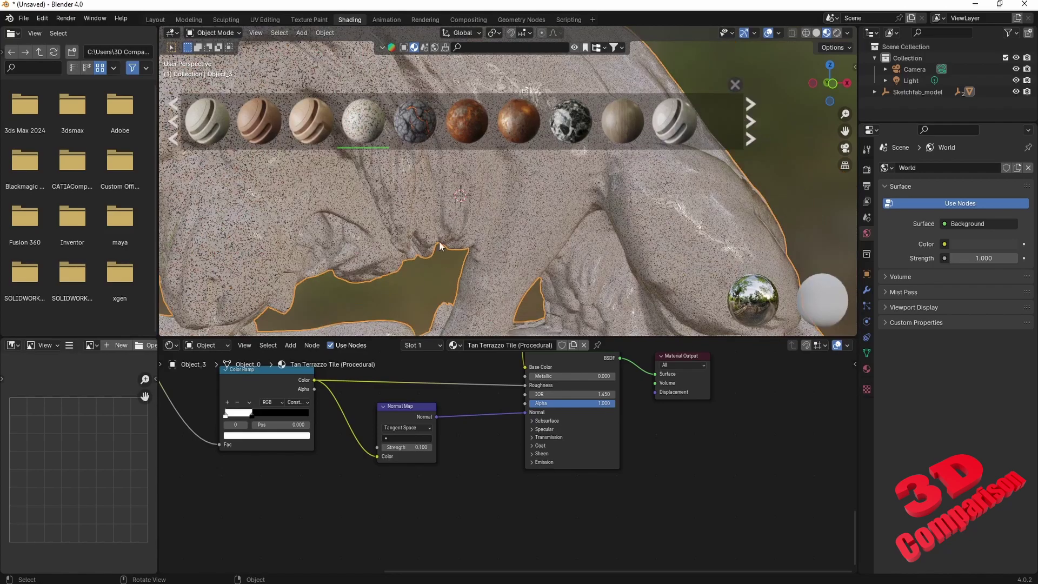
scroll(497, 447, down, 3)
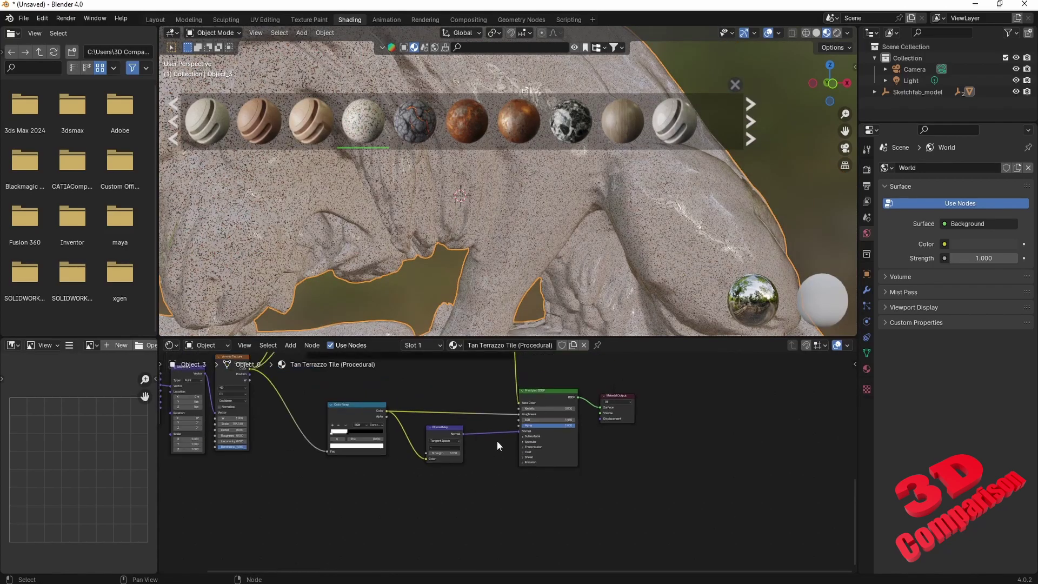
Look up the Shader Editor among the editor types and examine the terrazzo material's node tree, from Color Ramp back to Voronoi Texture
click(173, 346)
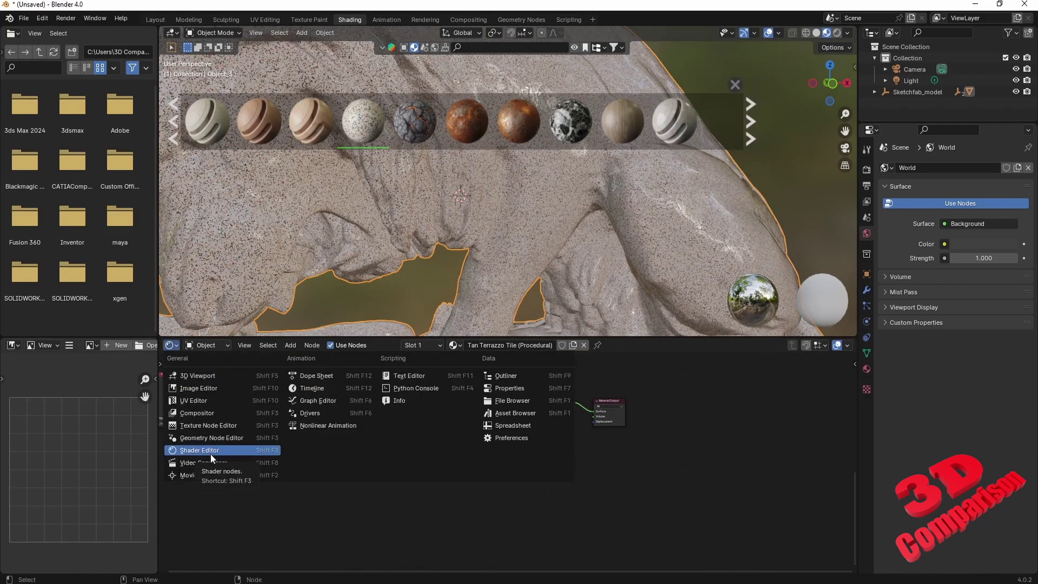
middle_drag(475, 444, 626, 455)
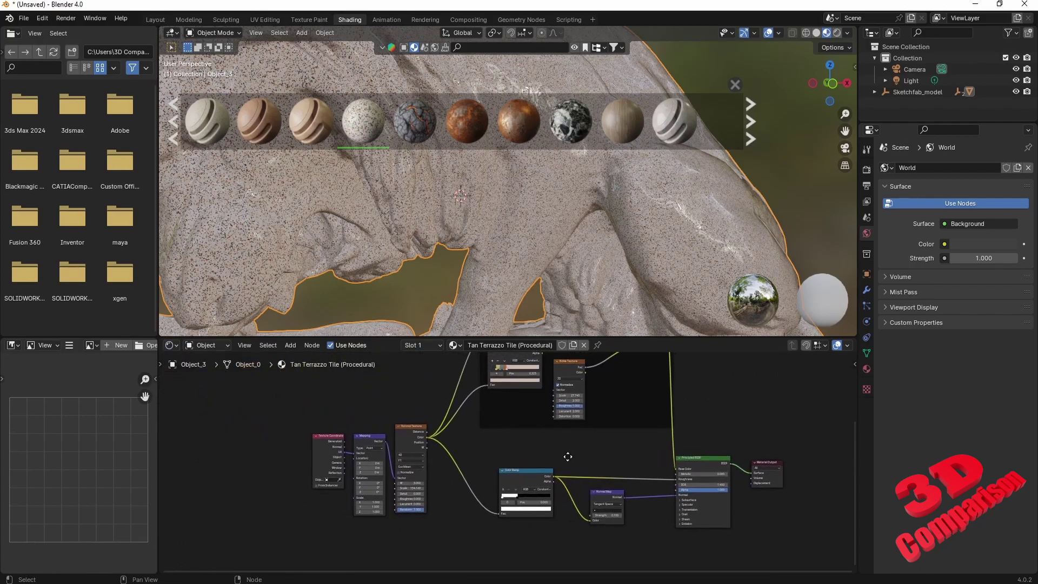
scroll(534, 422, up, 4)
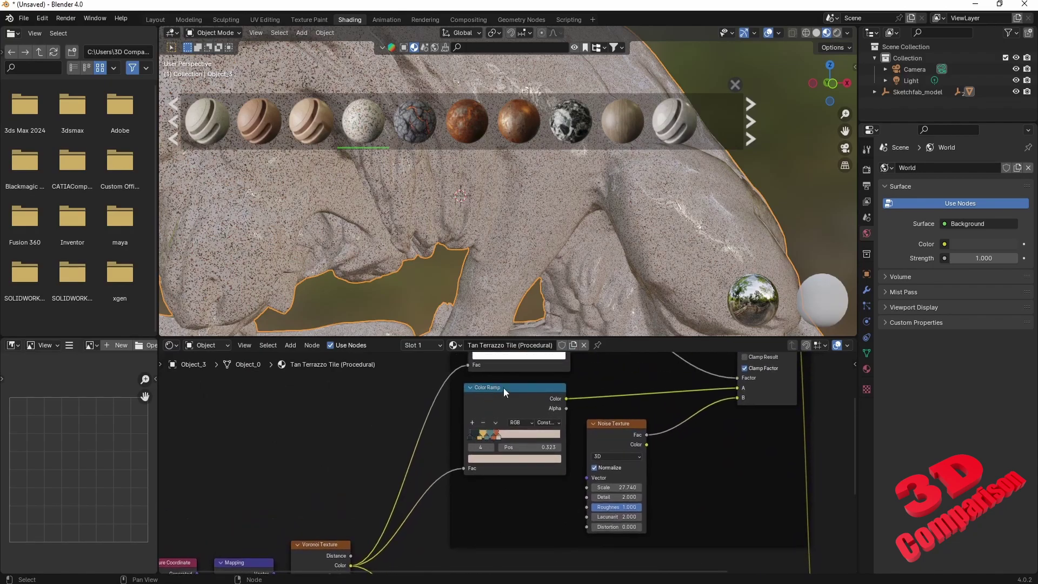
scroll(502, 304, up, 6)
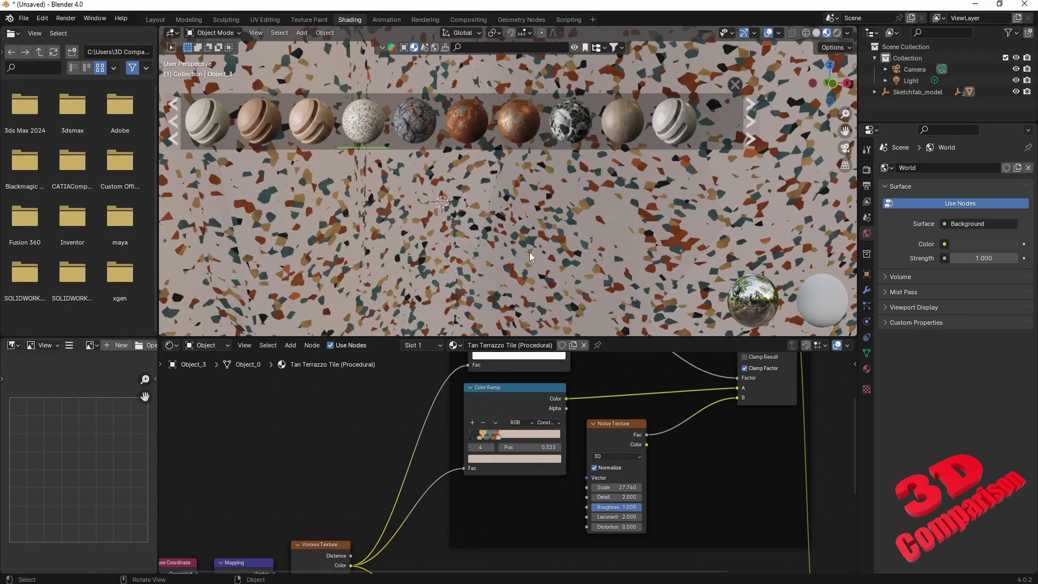
middle_drag(362, 468, 389, 353)
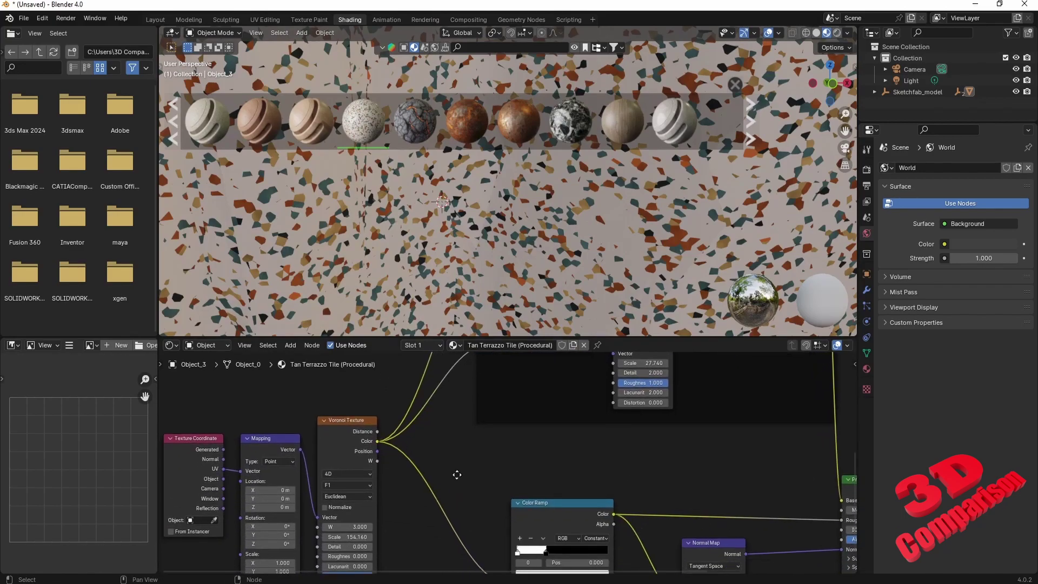
middle_drag(456, 484, 468, 428)
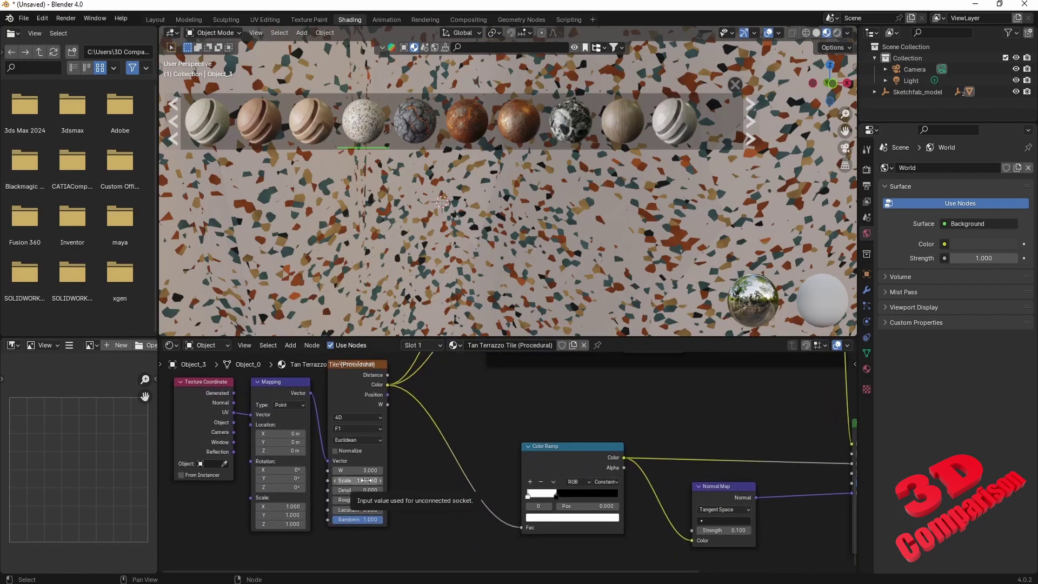
Set the Voronoi Texture node's Scale to 10 and check the terrazzo pattern across the whole sculpture
mouse_move(367, 481)
mouse_down()
mouse_move(376, 480)
mouse_move(362, 480)
mouse_up()
click(379, 481)
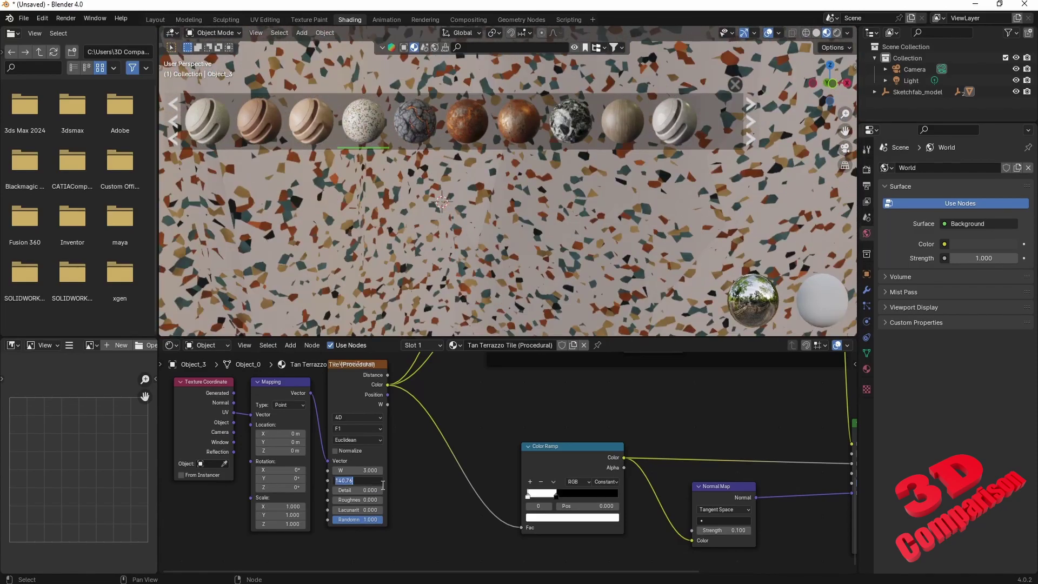
text(10)
key(Return)
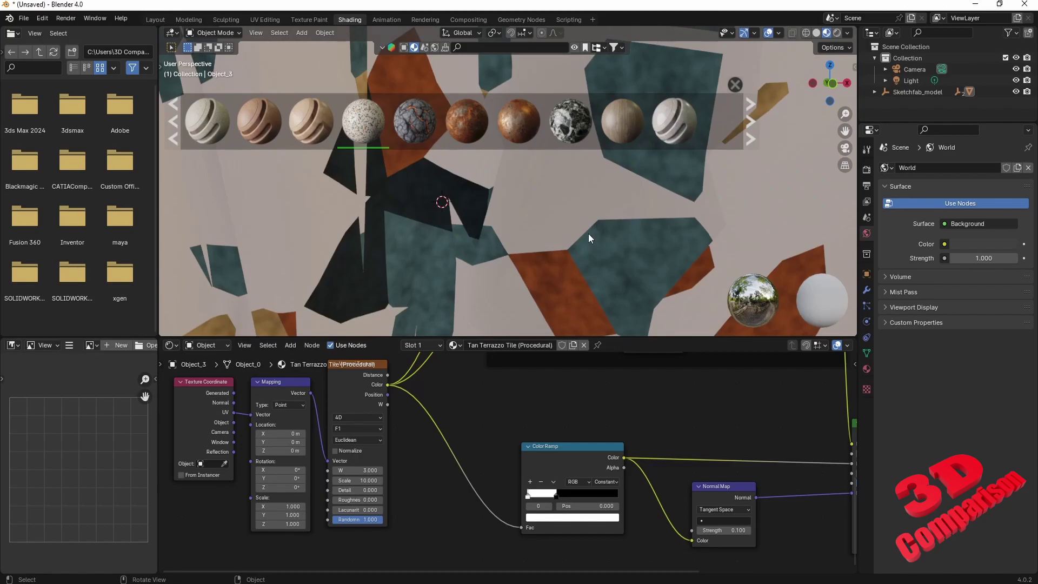
scroll(589, 232, down, 10)
scroll(593, 205, up, 5)
middle_drag(592, 206, 504, 264)
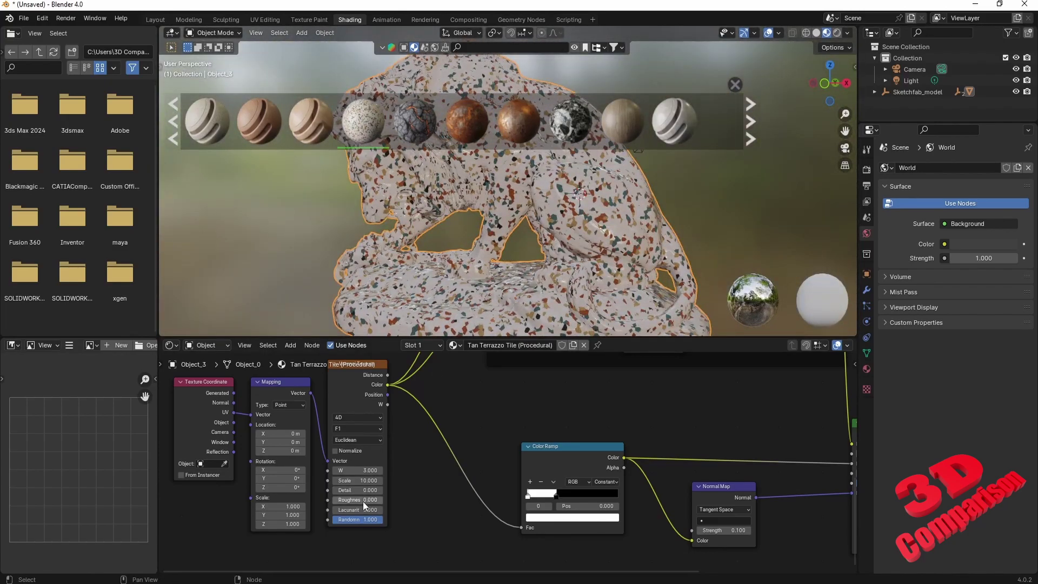
Set the Voronoi Texture node's Scale to 50
click(373, 481)
text(50)
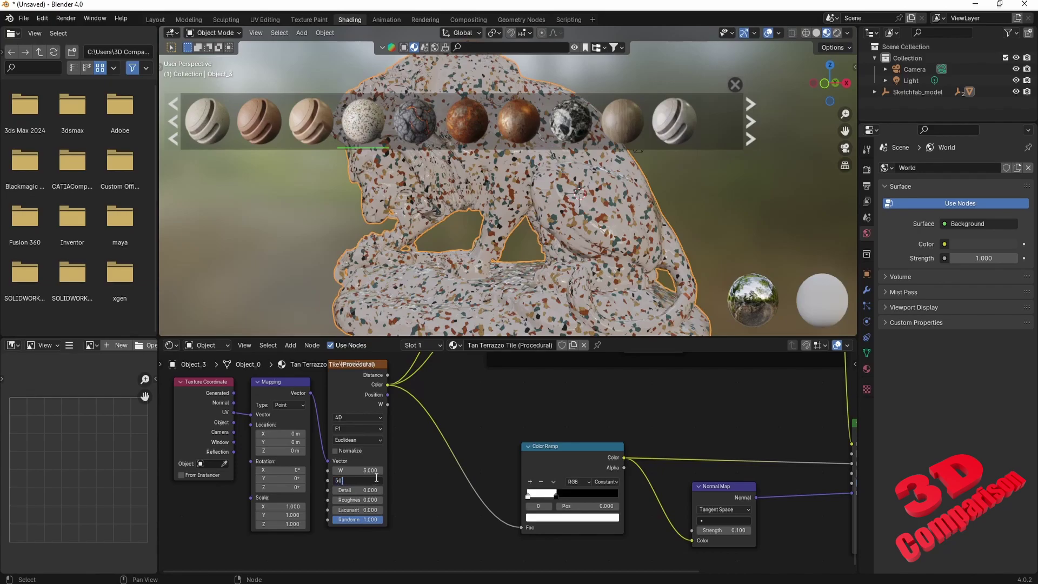
key(Return)
Set the Voronoi Texture node's Scale to 0.010 and inspect the sculpture's surface from several angles
click(370, 480)
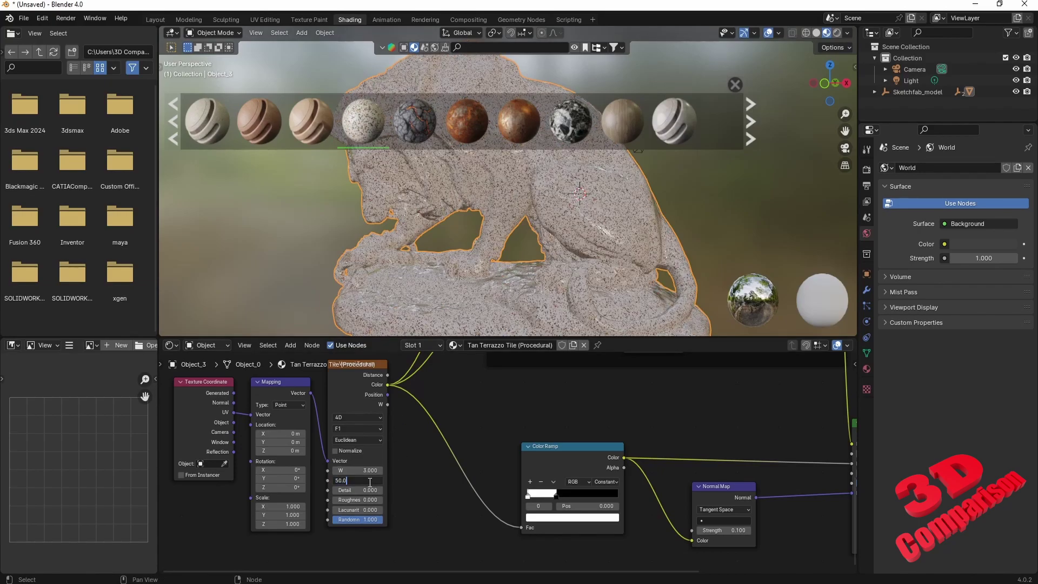
key(ctrl+a)
text(0.0)
key(Return)
middle_drag(528, 254, 639, 254)
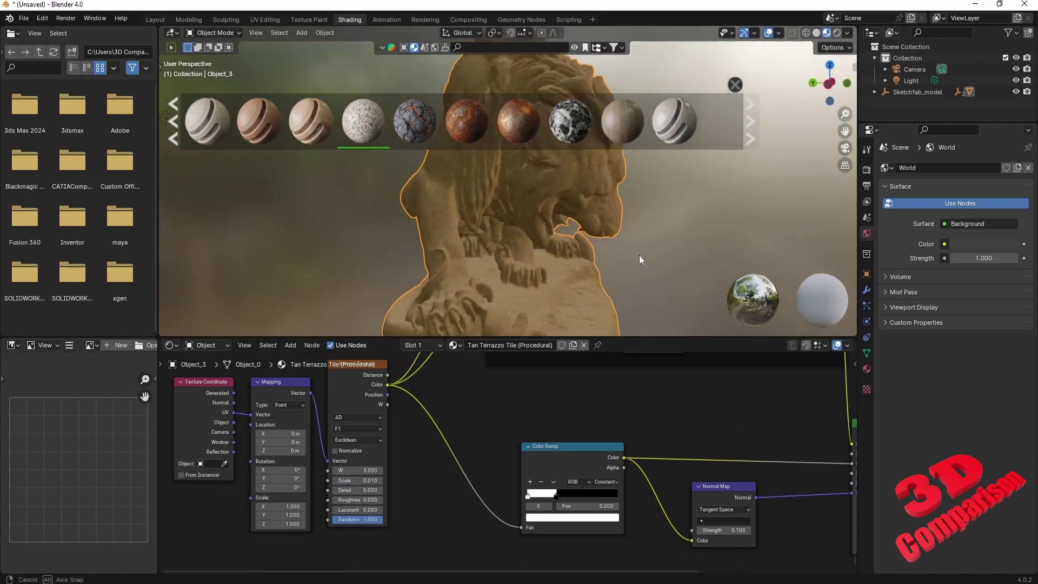
middle_drag(556, 310, 507, 193)
scroll(507, 190, up, 3)
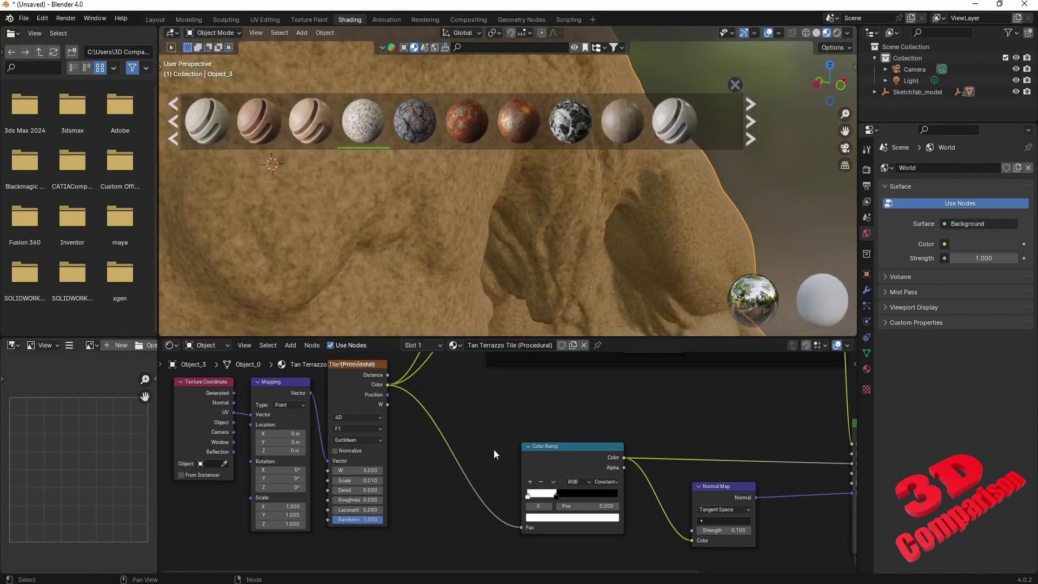
Set the Voronoi Texture node's Scale to 0.1 and check the pattern on the sculpture
click(372, 480)
text(0.1)
key(Return)
middle_drag(525, 278, 679, 222)
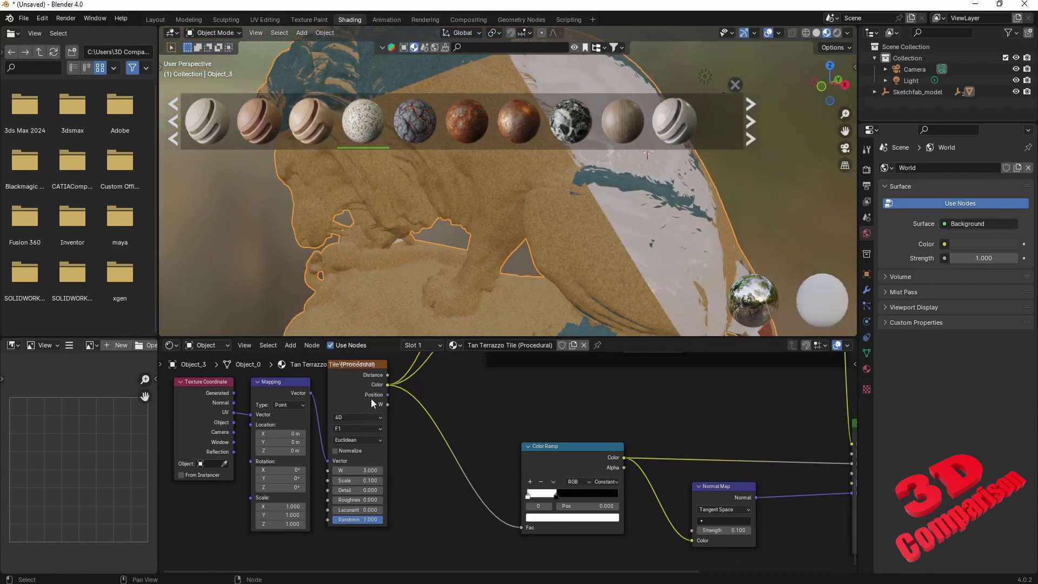
Set the Voronoi Texture node's Scale to 5 and inspect the terrazzo chips up close and on the whole sculpture
click(367, 481)
text(0.11)
key(Return)
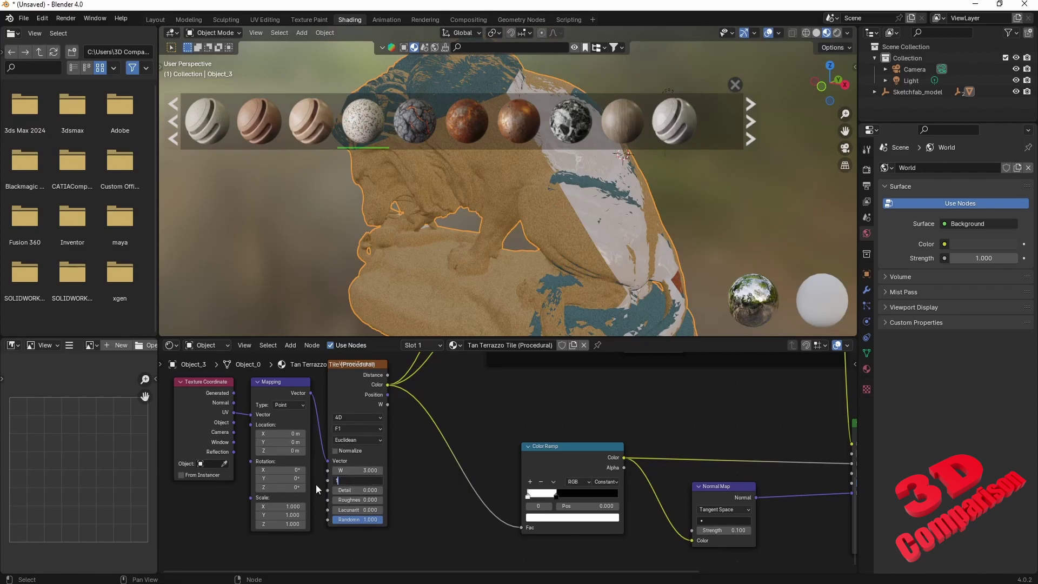
click(369, 481)
text(5)
key(Return)
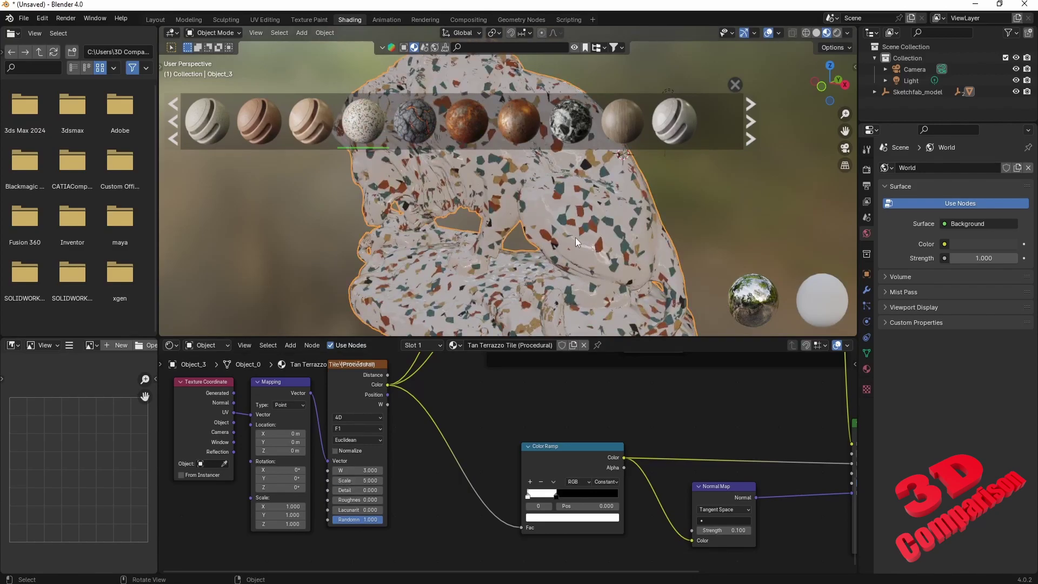
middle_drag(543, 252, 509, 212)
scroll(509, 212, up, 6)
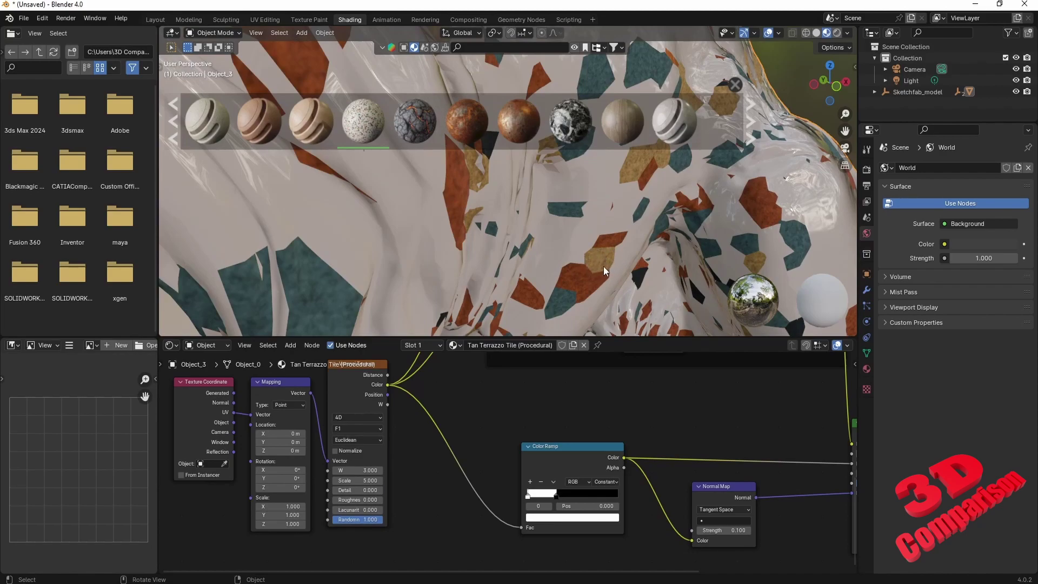
key(KP_Decimal)
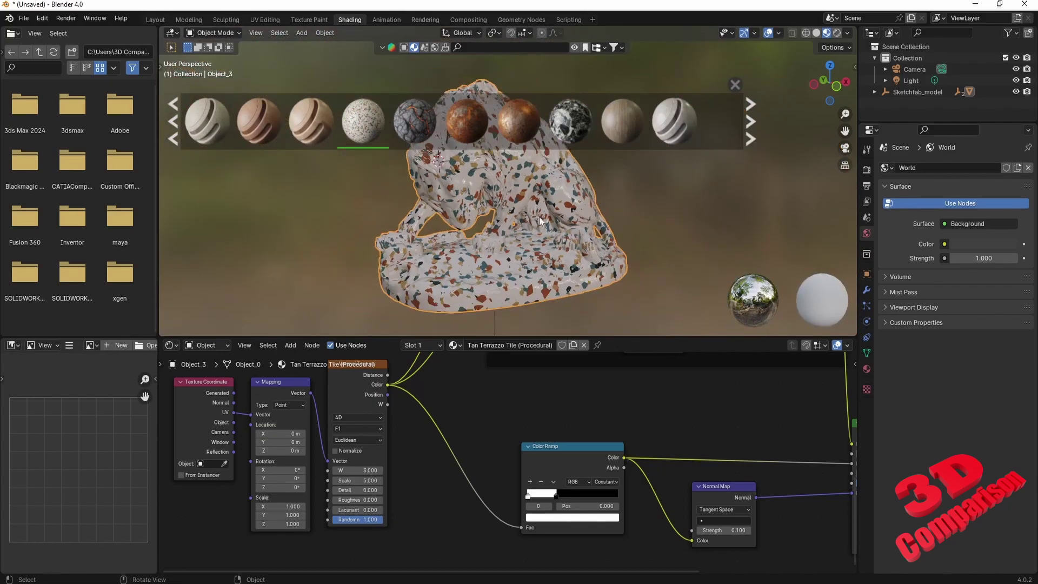
Return to the Layout workspace and apply the Black Lava Rocks material to the lion sculpture
click(188, 20)
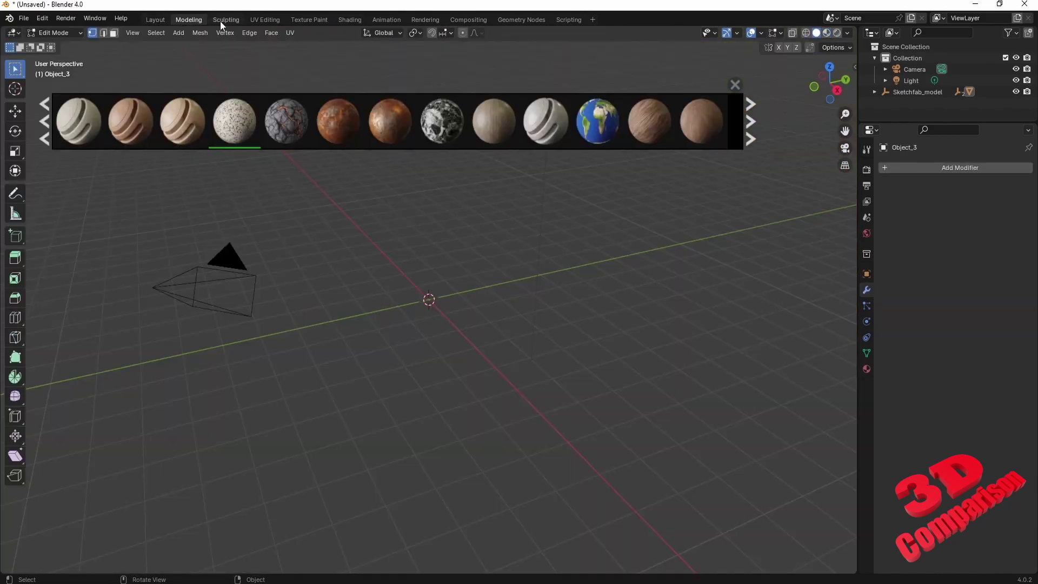
click(166, 22)
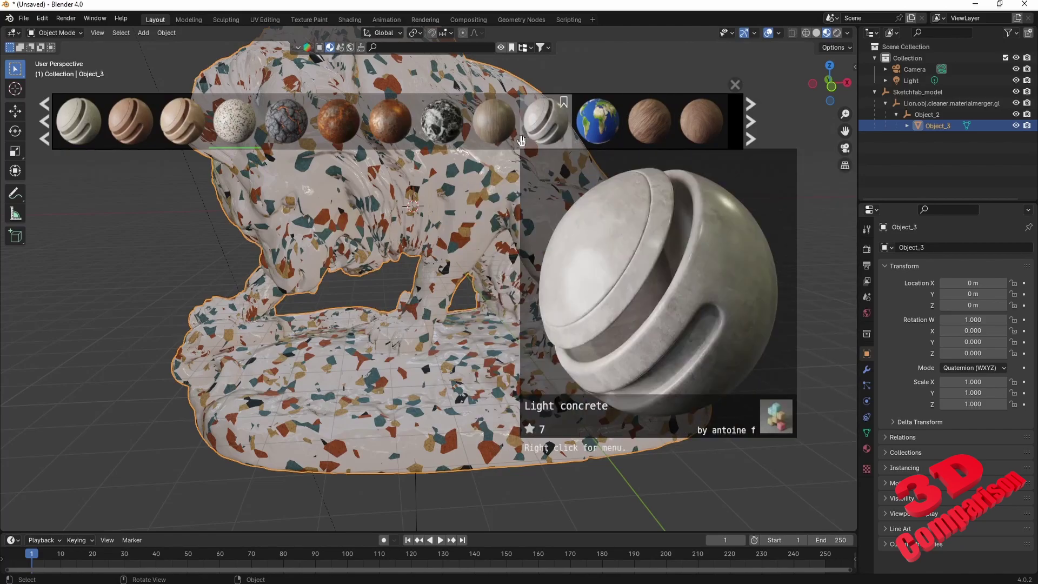
mouse_move(285, 122)
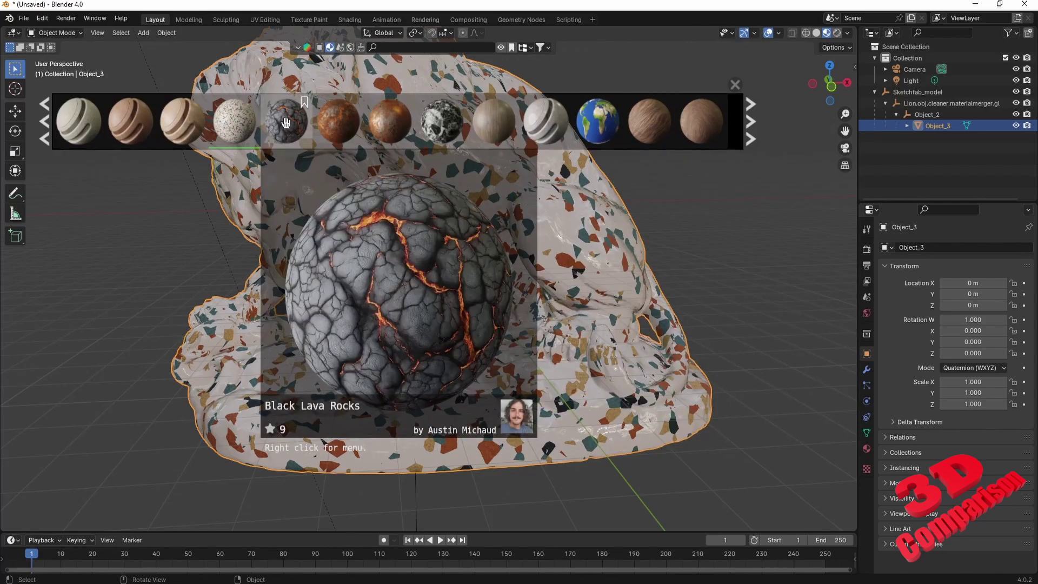
drag(285, 122, 285, 158)
mouse_move(295, 128)
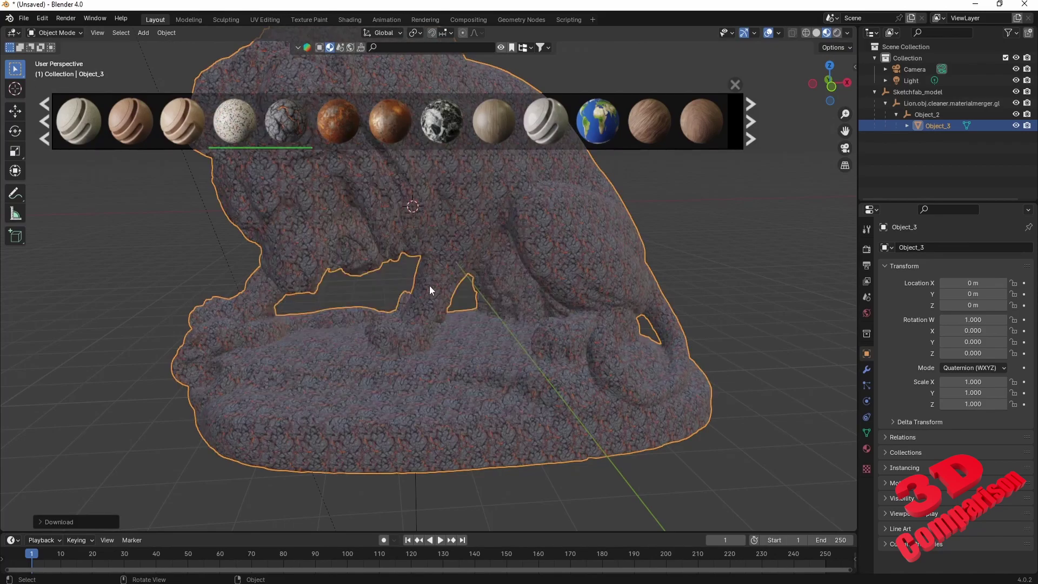
Replace the sculpture's material with Black & White Marble and view it from another angle
mouse_move(442, 112)
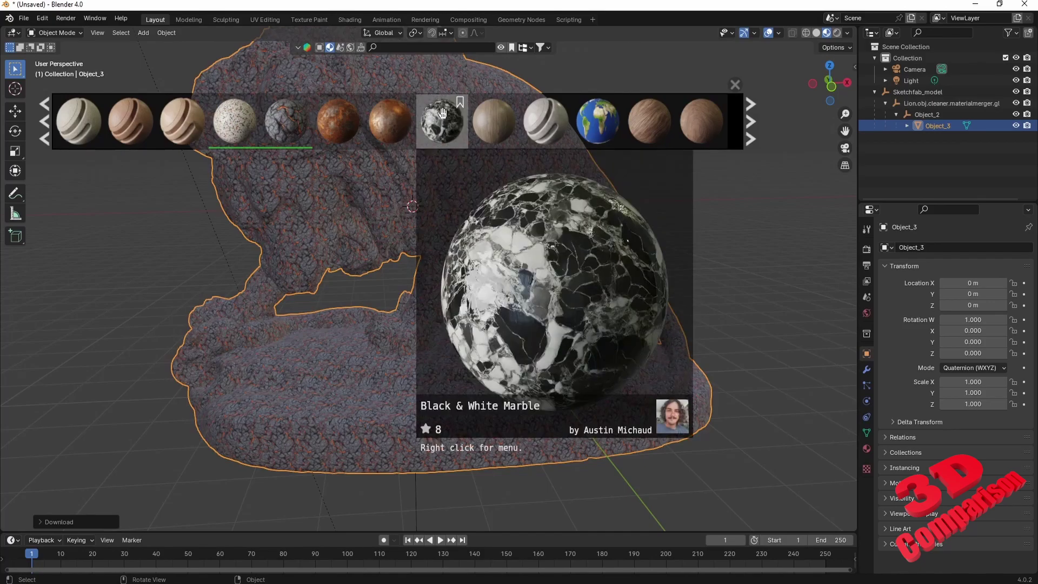
drag(443, 113, 647, 294)
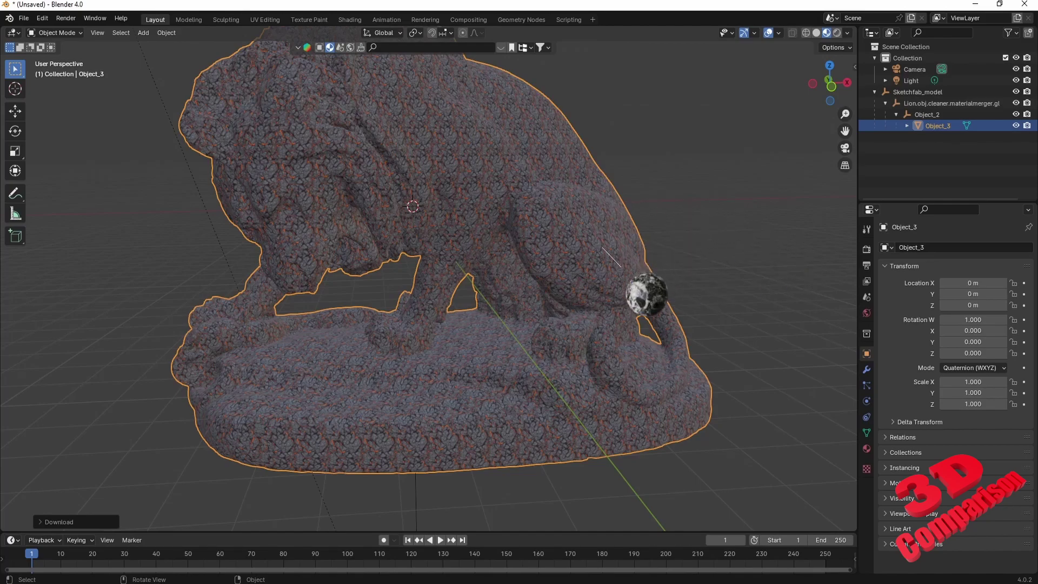
drag(649, 253, 643, 254)
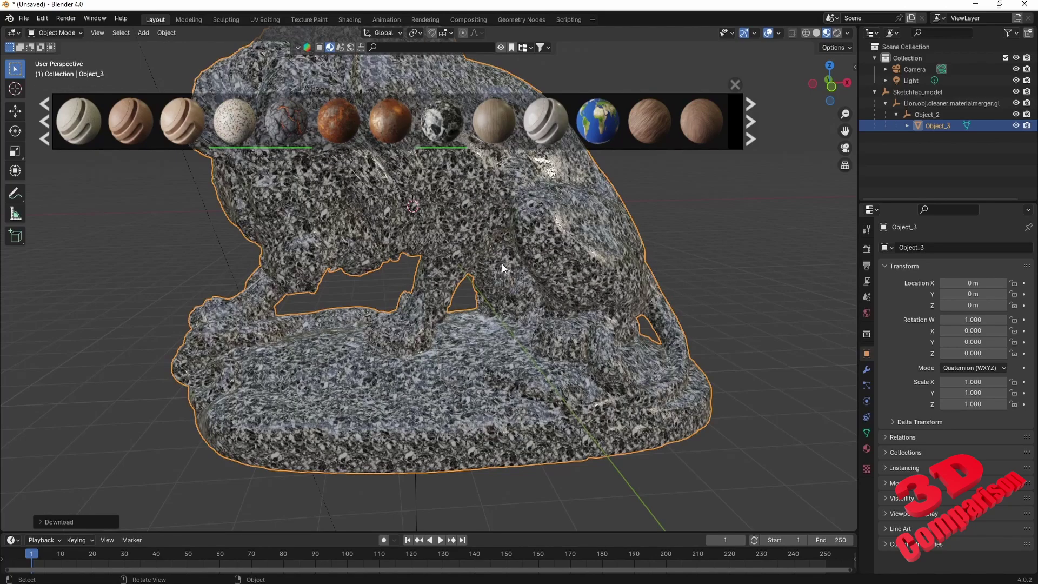
middle_drag(495, 267, 525, 268)
Find Brown & Teal Rusted Metal among further library materials, apply it to the sculpture and inspect the surface up close
click(751, 122)
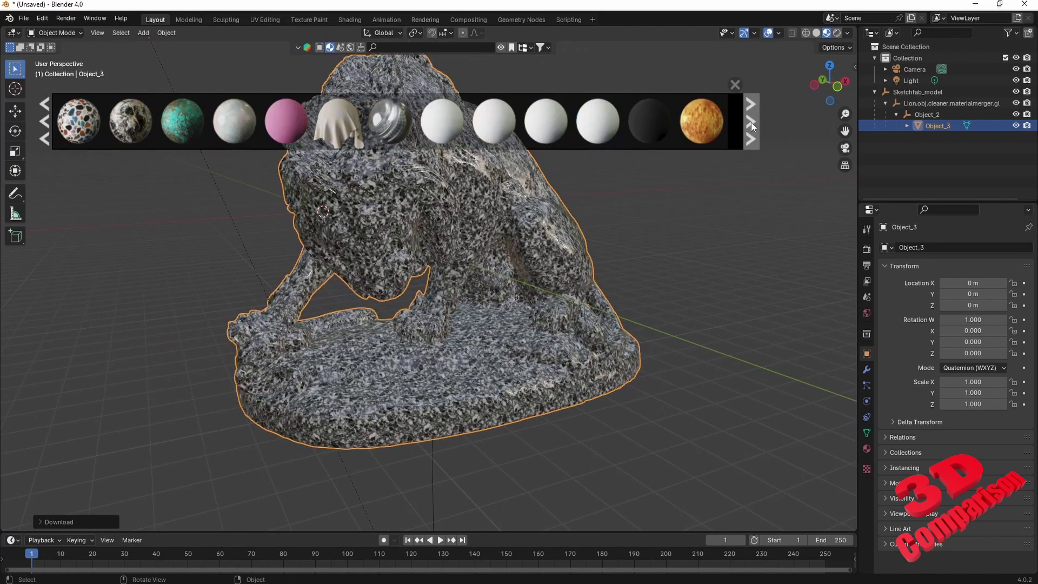
mouse_move(182, 126)
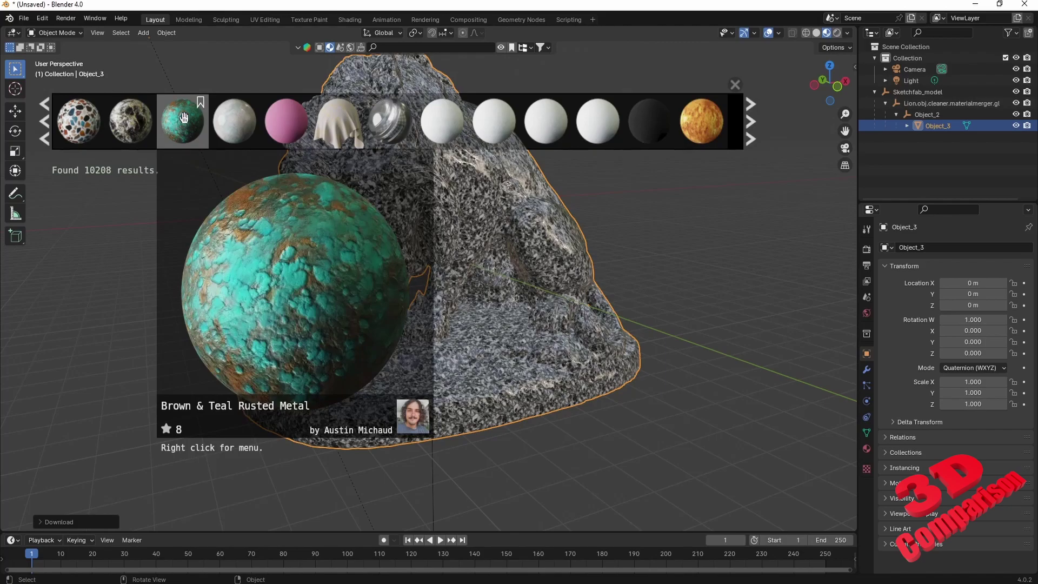
drag(184, 117, 542, 305)
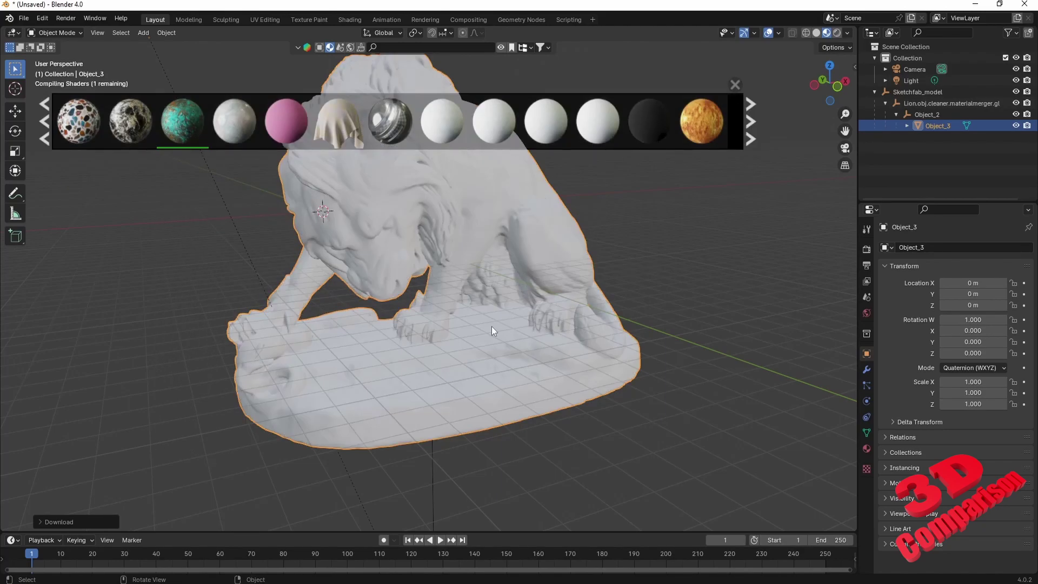
middle_drag(546, 277, 474, 339)
scroll(497, 277, up, 6)
scroll(462, 368, up, 6)
scroll(462, 369, down, 5)
middle_drag(343, 313, 521, 332)
scroll(463, 336, down, 5)
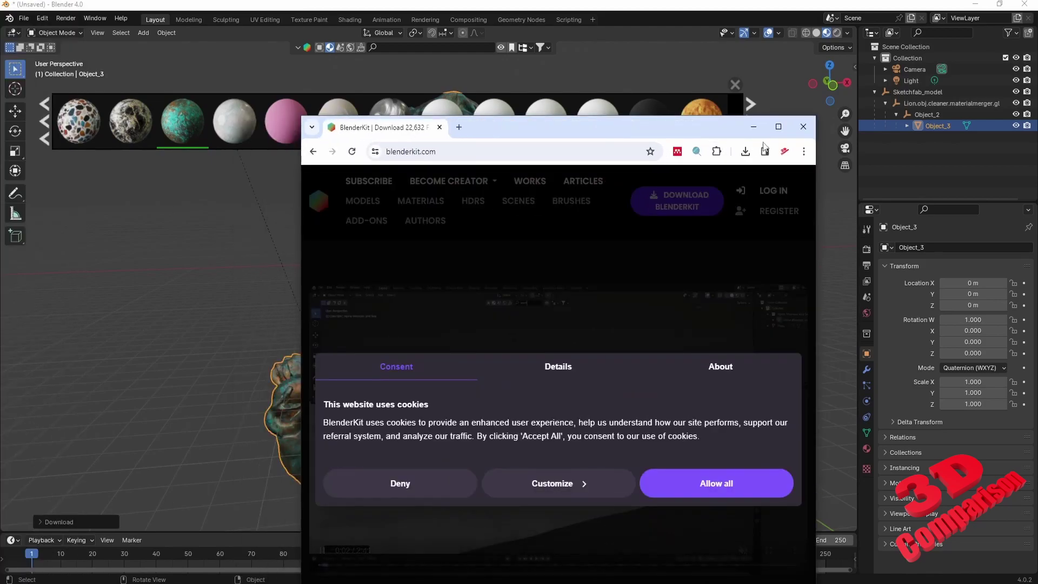
View the BlenderKit website in the enlarged browser window, deny its cookies and return to Blender
click(770, 127)
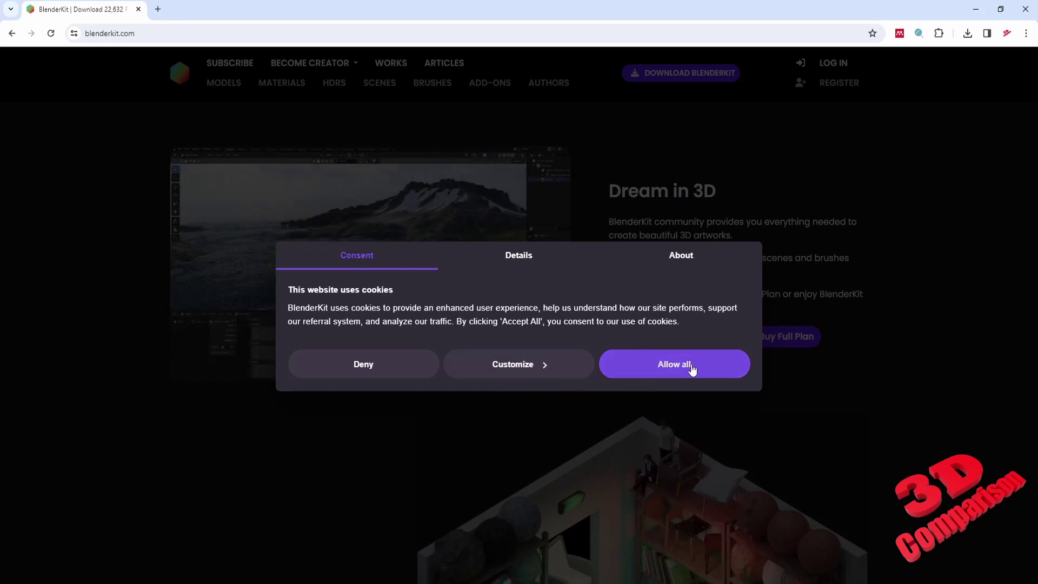
click(365, 363)
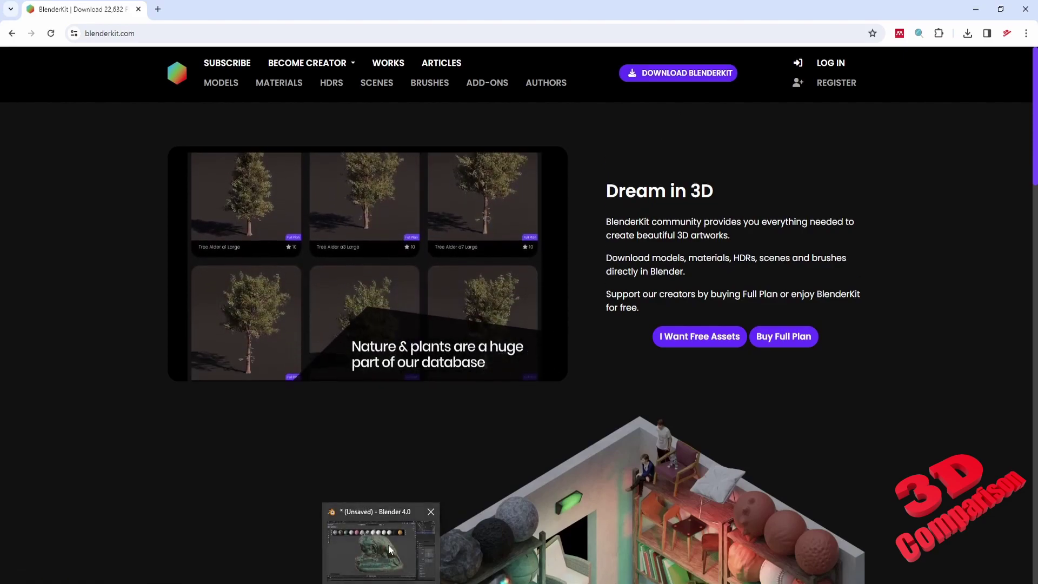
click(388, 544)
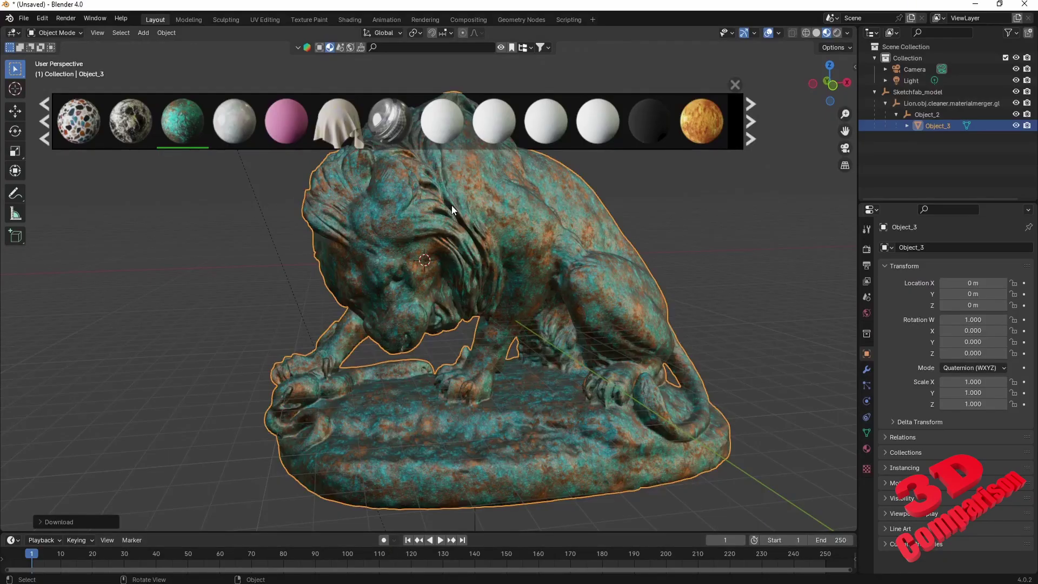
Compare the rusted-metal sculpture in Blender with the Gold Metal version in CATIA by viewing both from several angles
mouse_move(402, 130)
middle_drag(431, 282, 466, 325)
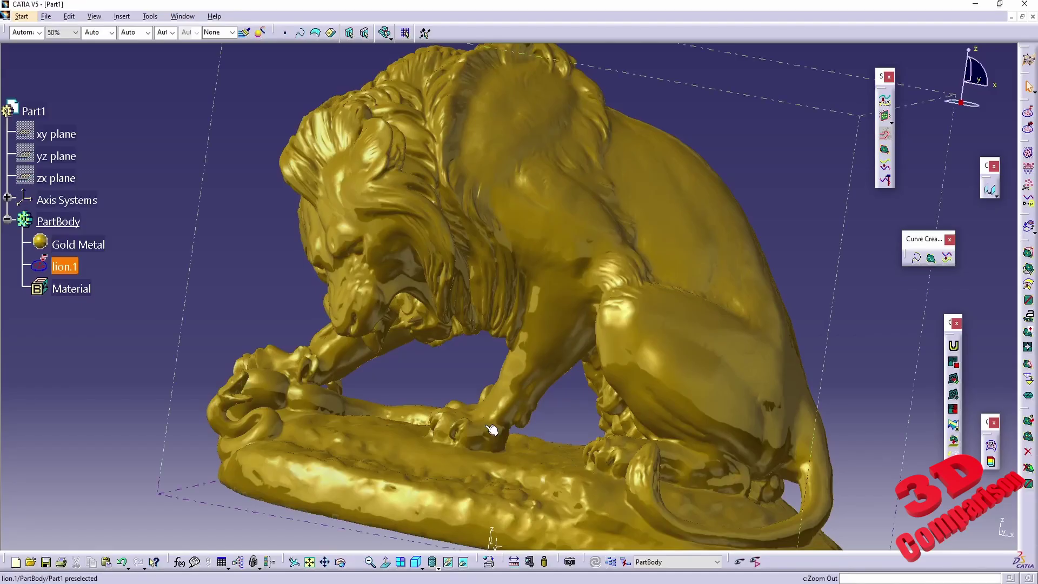
middle_drag(412, 341, 502, 329)
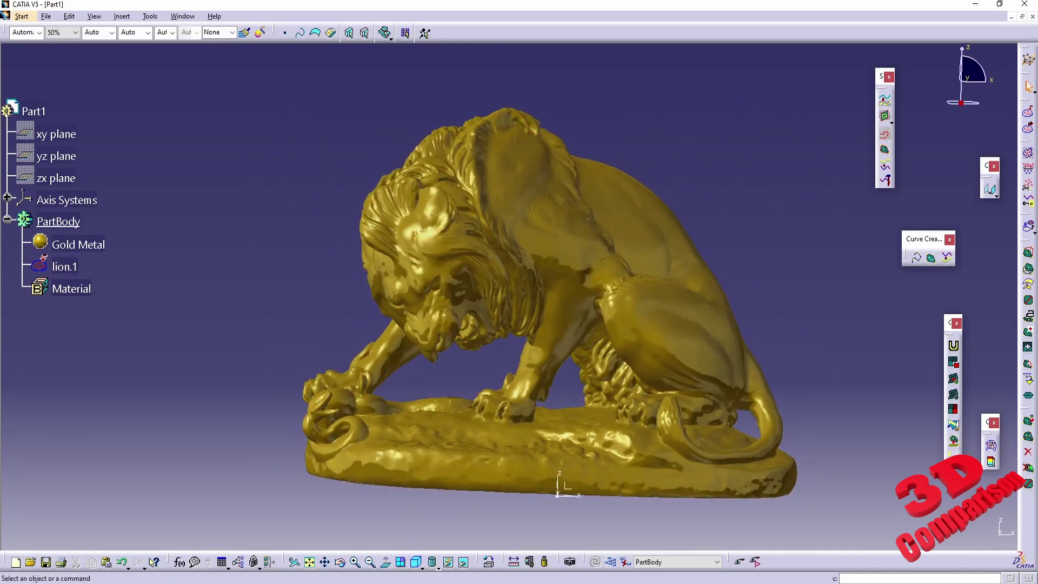
Switch to KeyShot, dismiss the save reminder and try to import lion_crushing_a_serpent from the Downloads folder
mouse_move(381, 583)
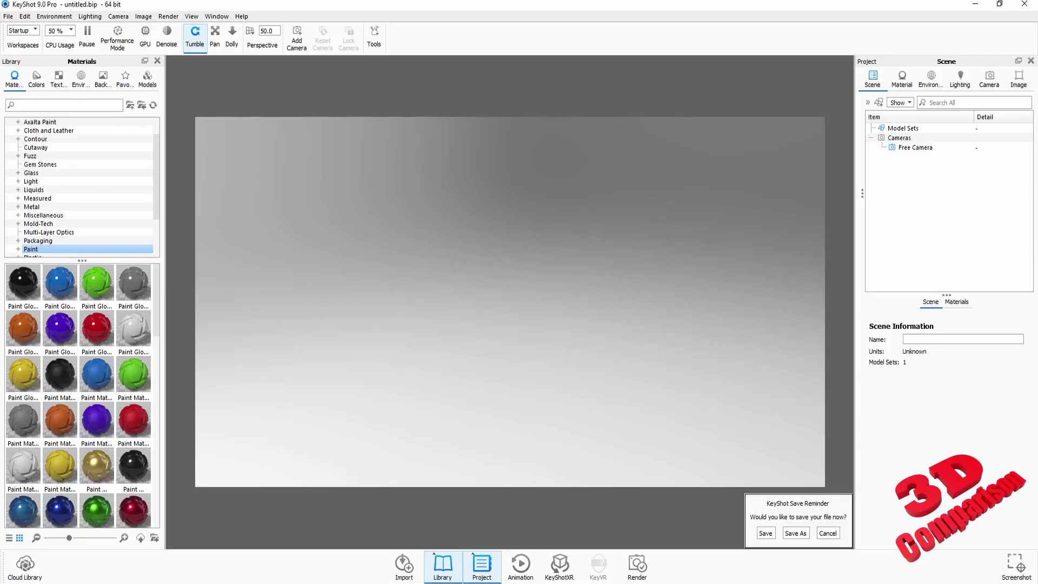
click(827, 534)
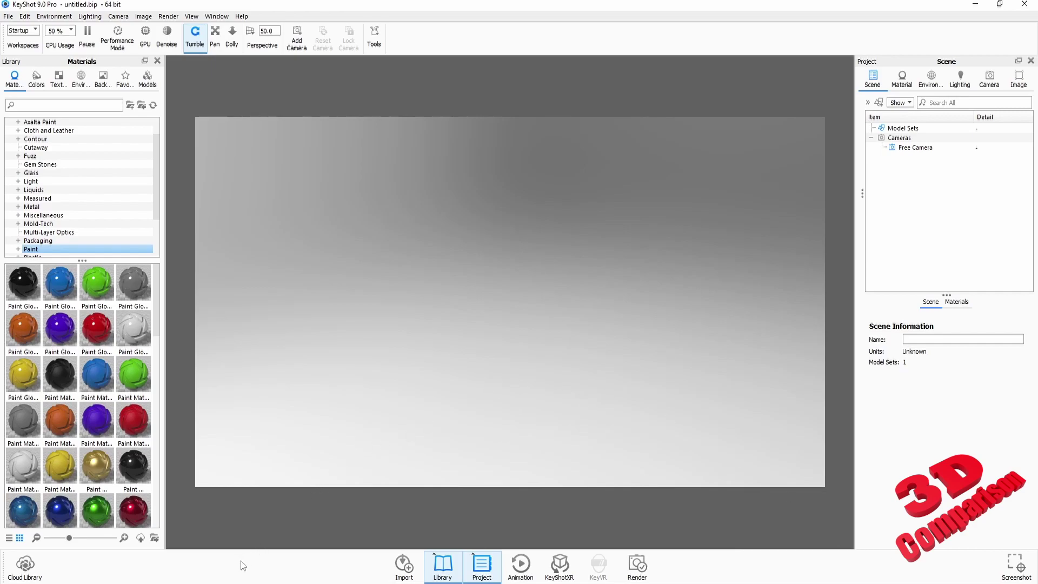
mouse_move(222, 583)
drag(354, 224, 230, 227)
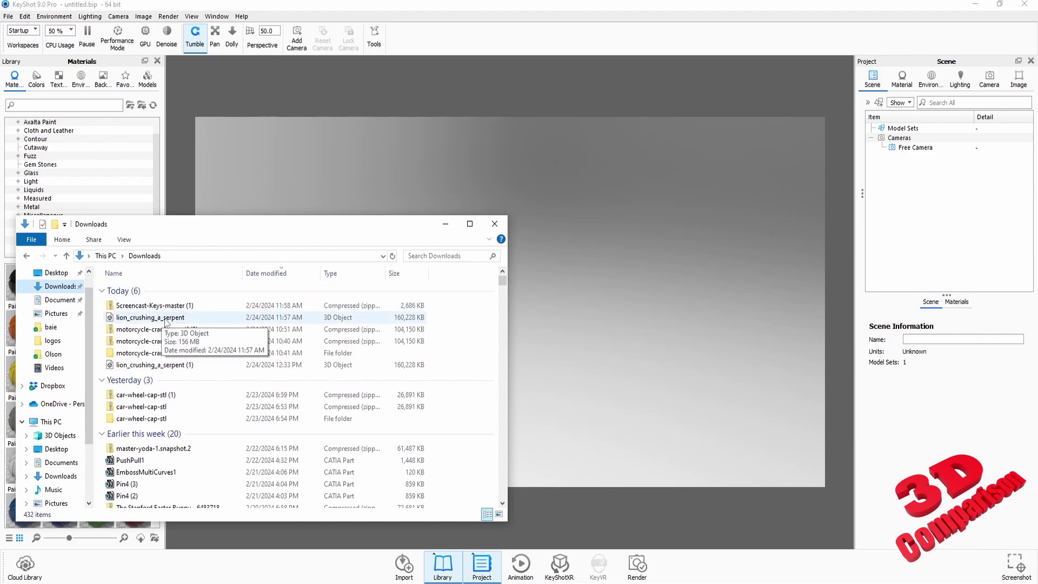
drag(165, 321, 554, 310)
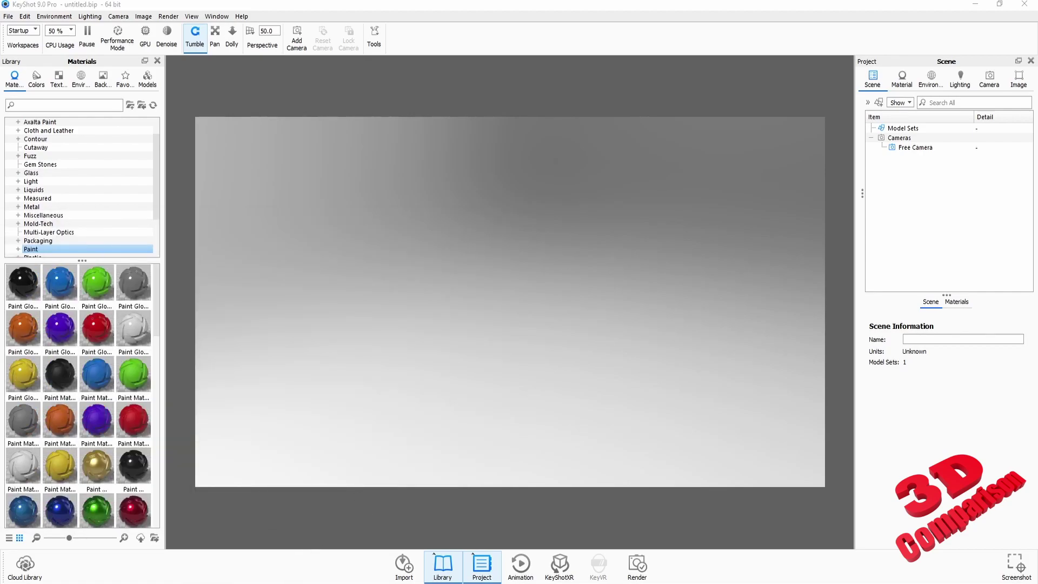
Switch to the Sketchfab page, download Lion Crushing a Serpent in its original obj format and locate lion-crushing-a-serpent.zip
mouse_move(276, 578)
click(275, 543)
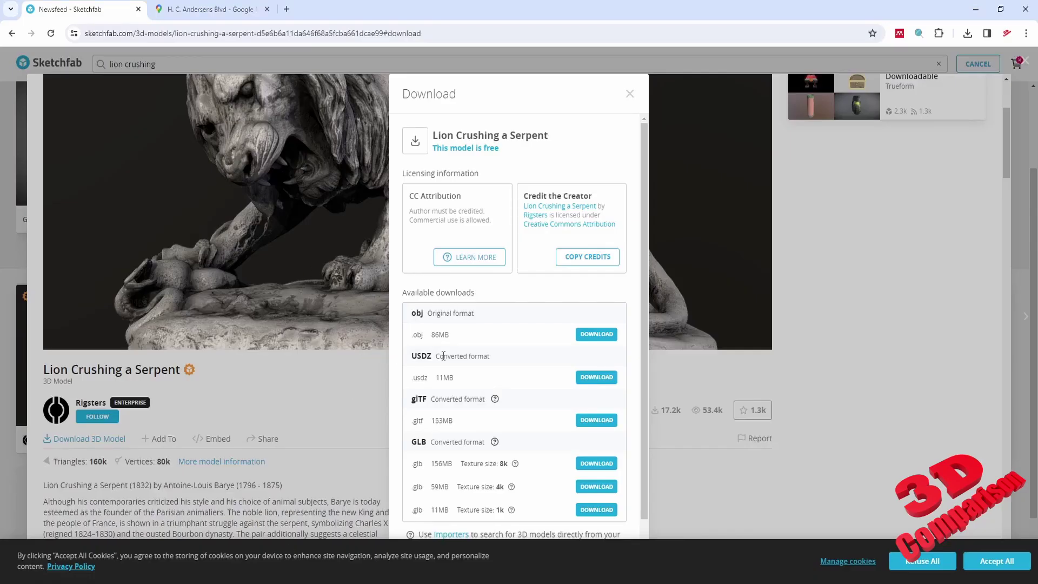
click(609, 340)
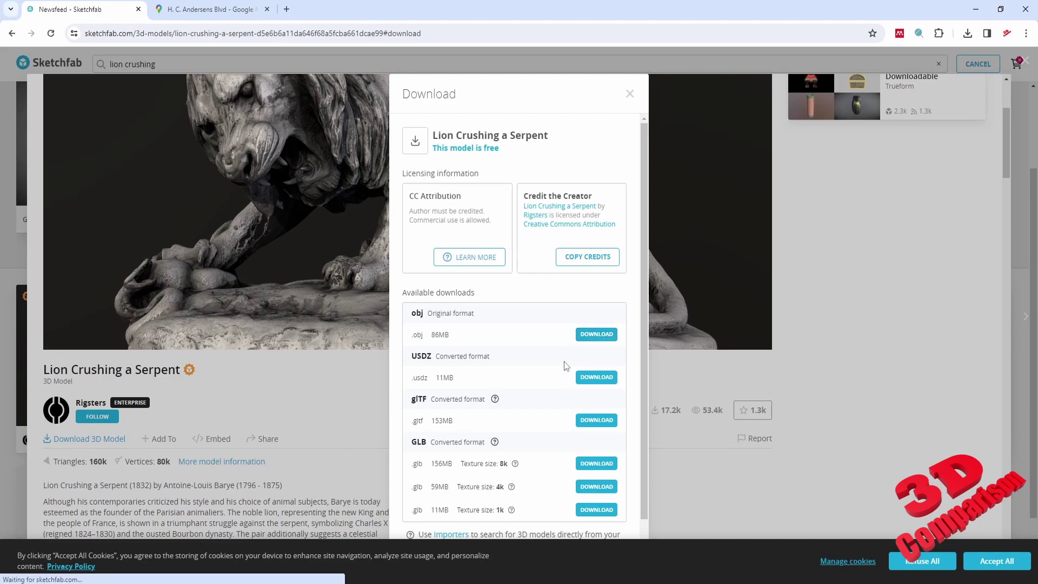
click(968, 33)
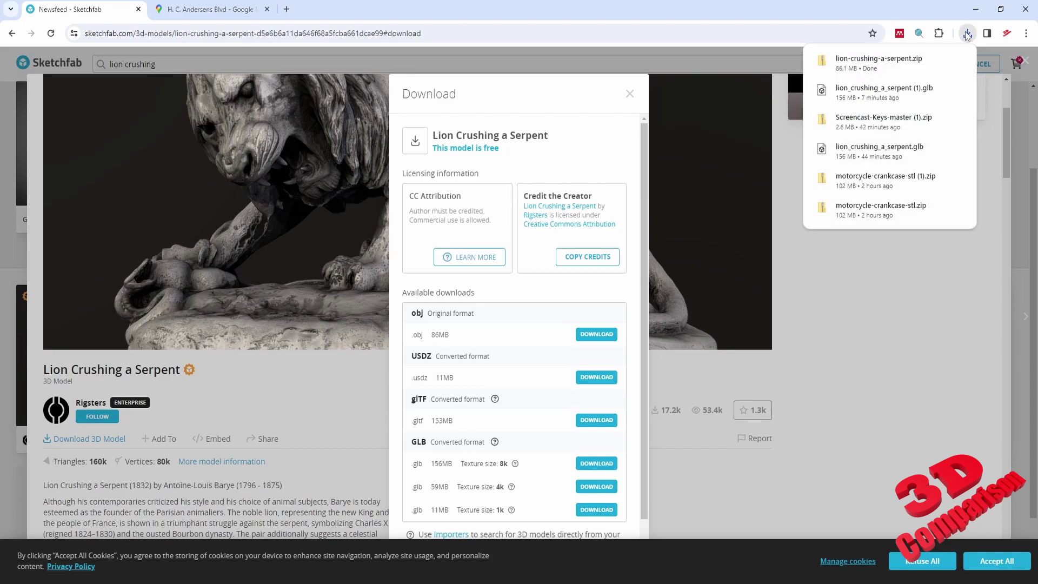
click(939, 61)
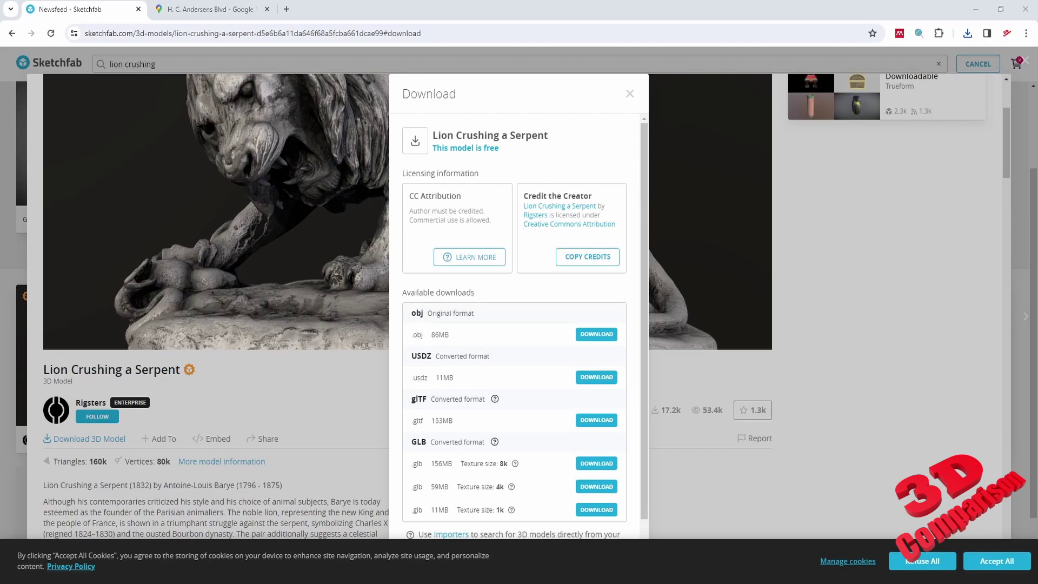
Extract the Lion archive in the lion-crushing-a-serpent source folder into its own Lion subfolder with 7-Zip
drag(468, 182, 264, 231)
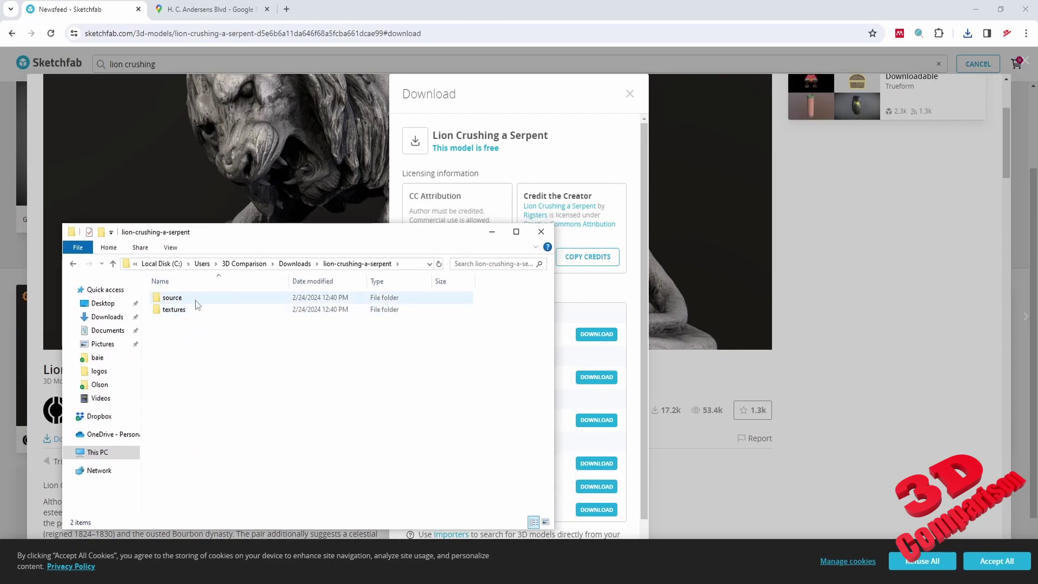
double_click(178, 298)
click(179, 298)
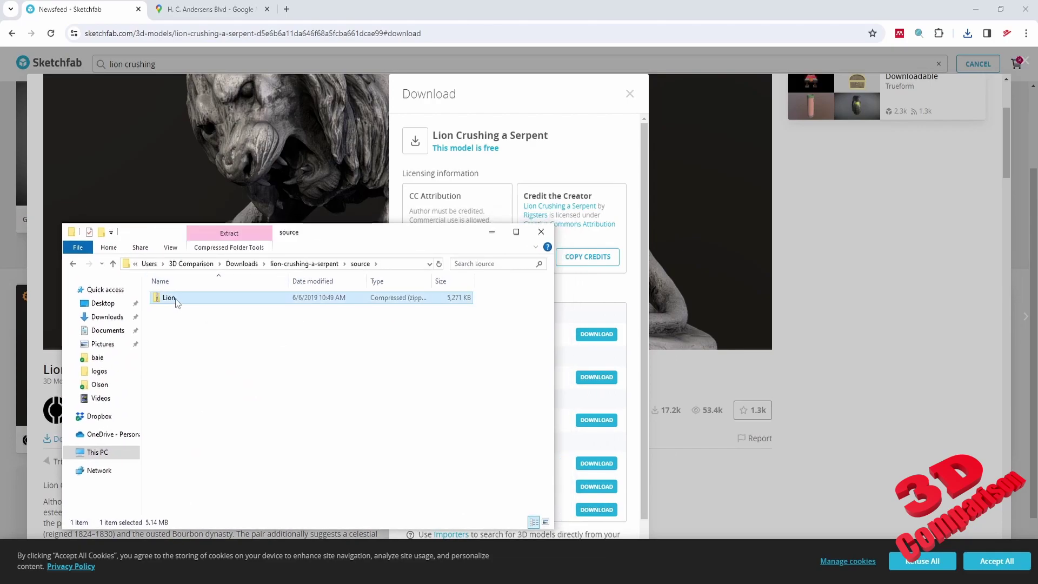
right_drag(175, 298, 281, 362)
mouse_move(284, 375)
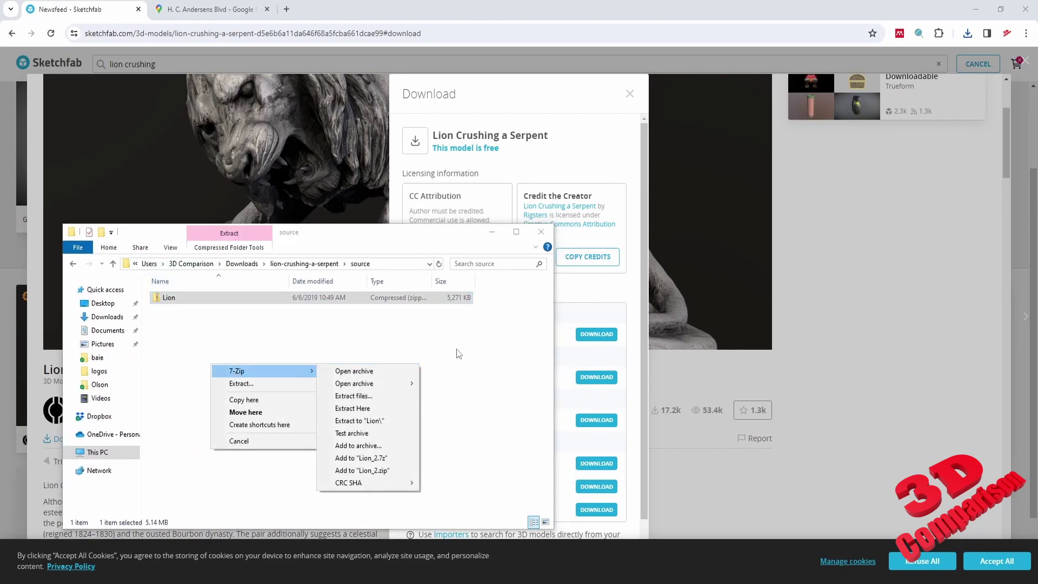
click(375, 423)
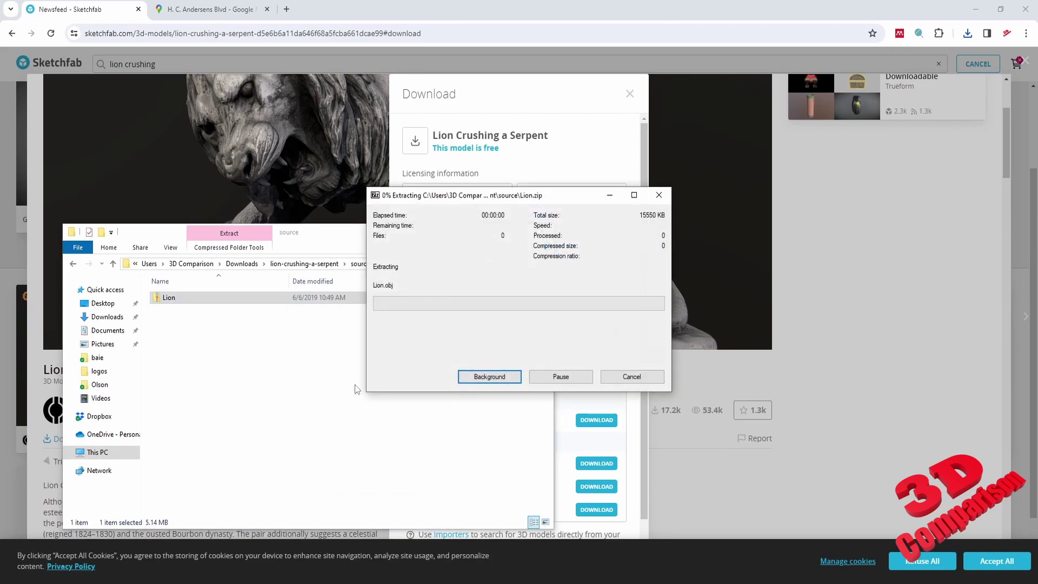
Examine the extracted obj file in the Lion folder and the images in the lion-crushing-a-serpent textures folder
click(172, 298)
double_click(172, 298)
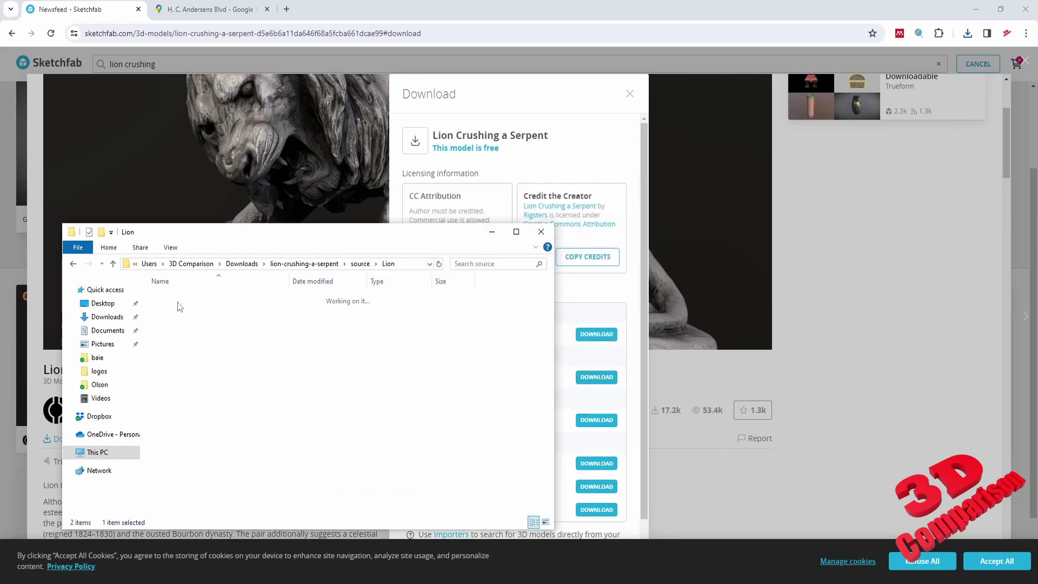
click(188, 309)
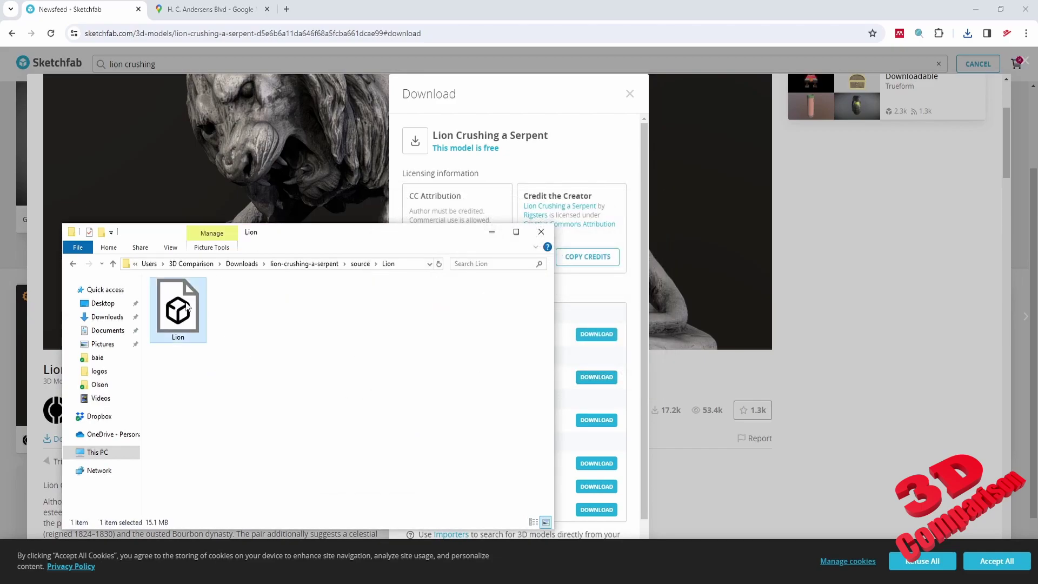
click(73, 264)
click(73, 263)
click(178, 308)
double_click(178, 308)
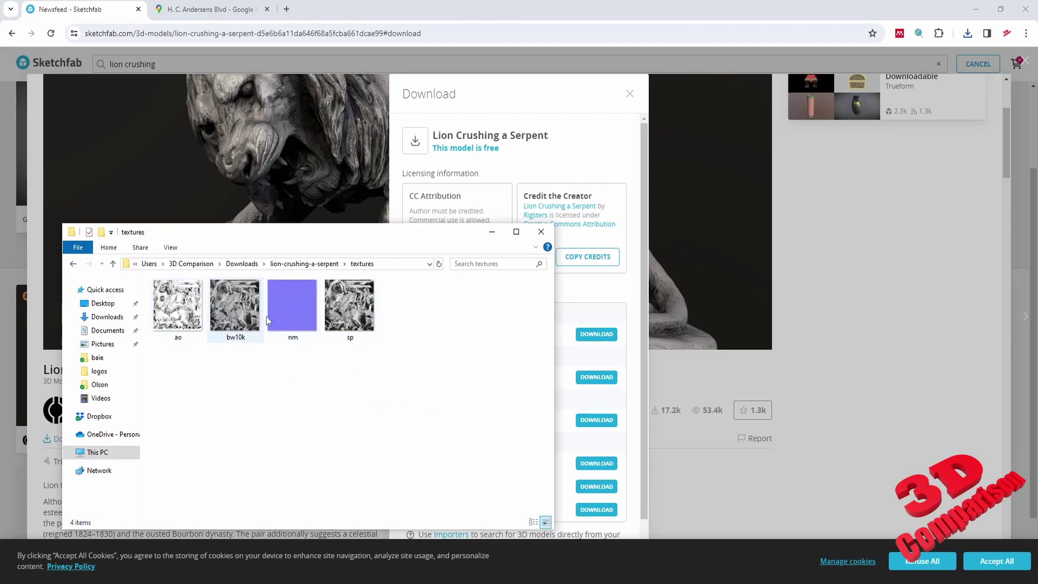
click(248, 315)
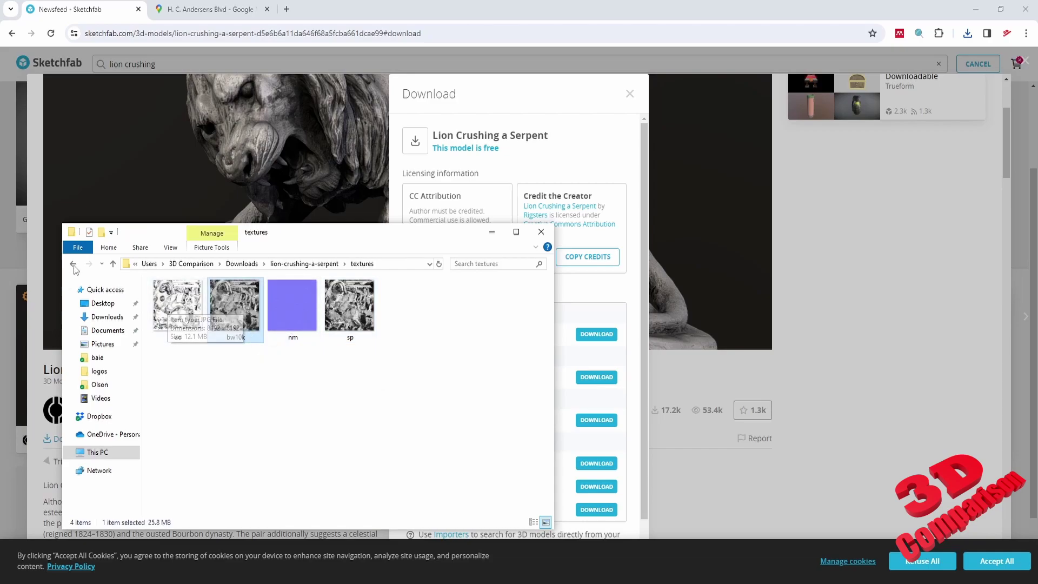
key(BackSpace)
key(BackSpace)
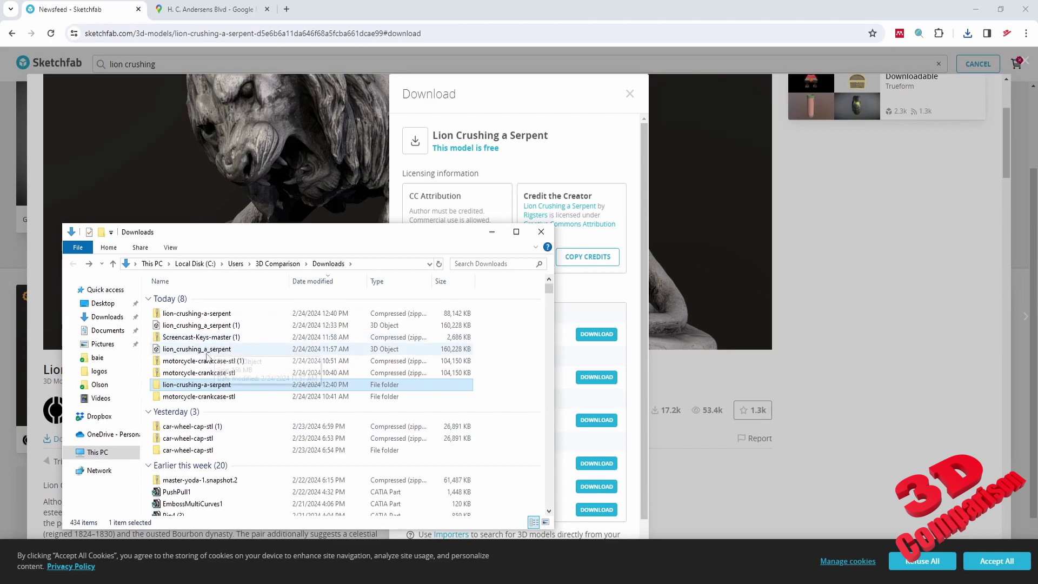
Import Lion.obj from the lion-crushing-a-serpent source's Lion folder into KeyShot, using the default import options
double_click(210, 385)
double_click(170, 298)
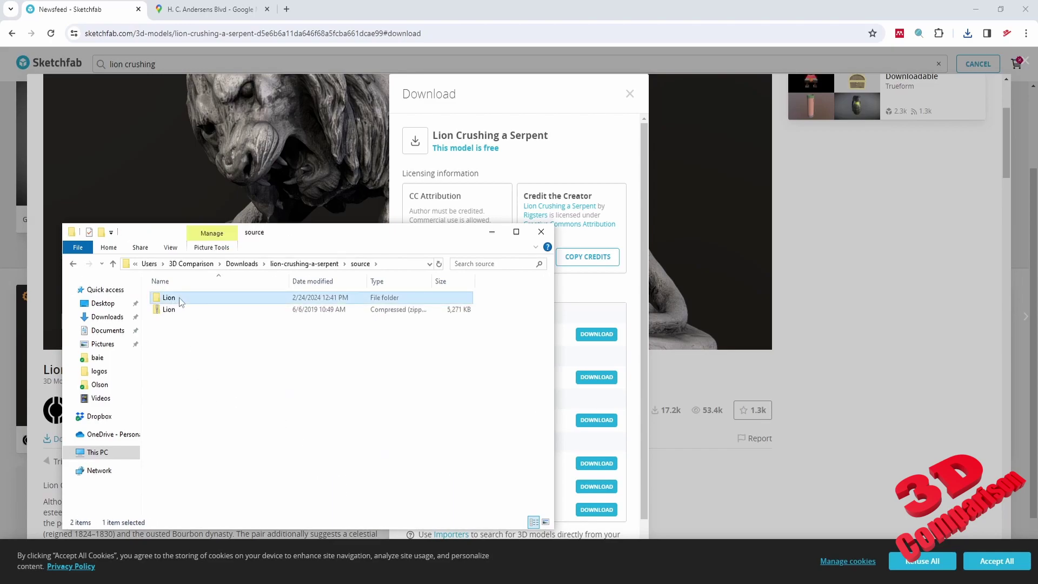
double_click(169, 298)
drag(178, 308, 489, 368)
click(441, 336)
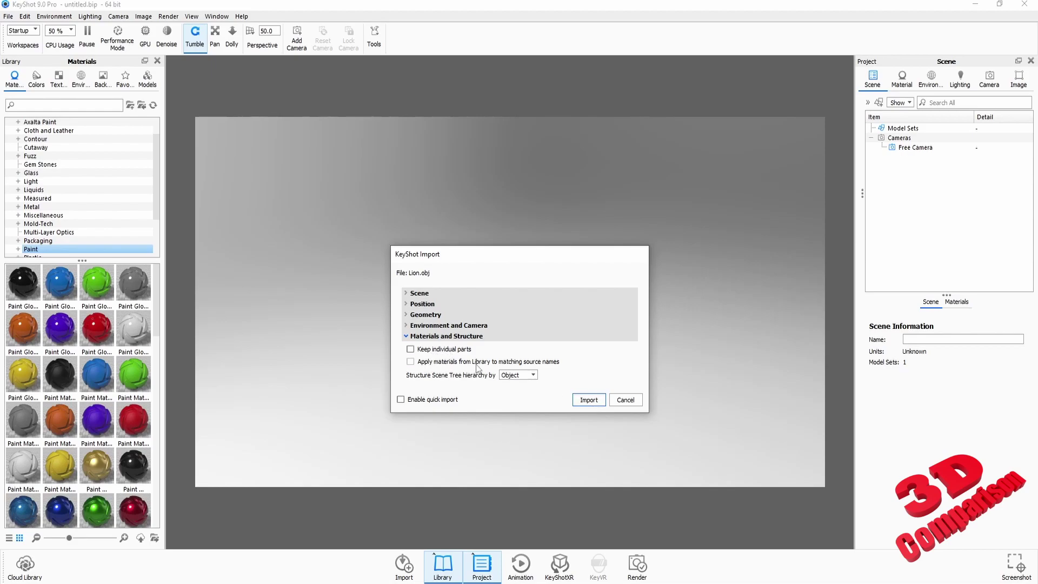
click(588, 400)
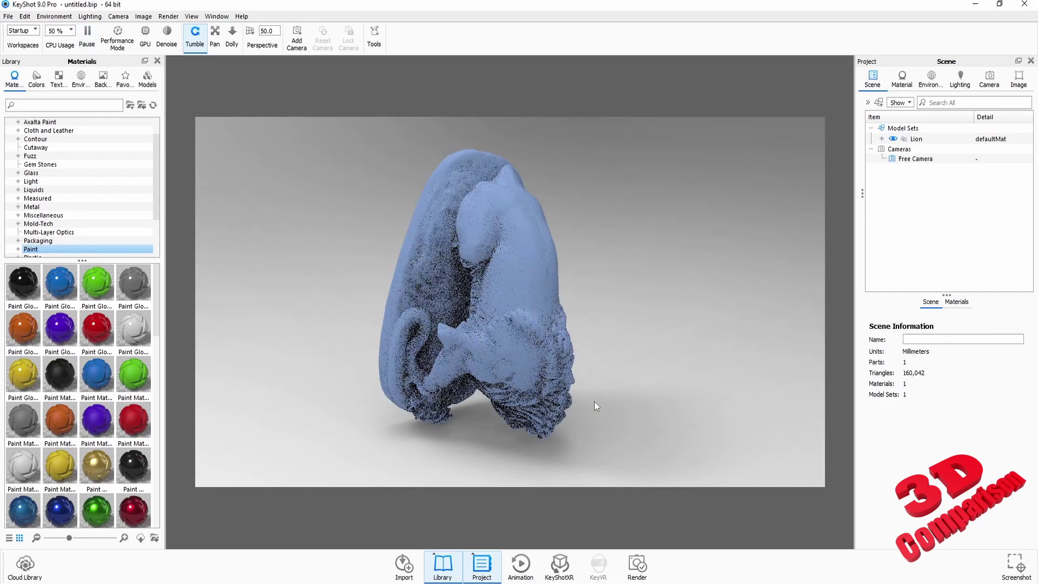
Stand the Lion model upright by setting its rotation to 90° about Y and 90° about Z
drag(696, 330, 719, 297)
click(562, 303)
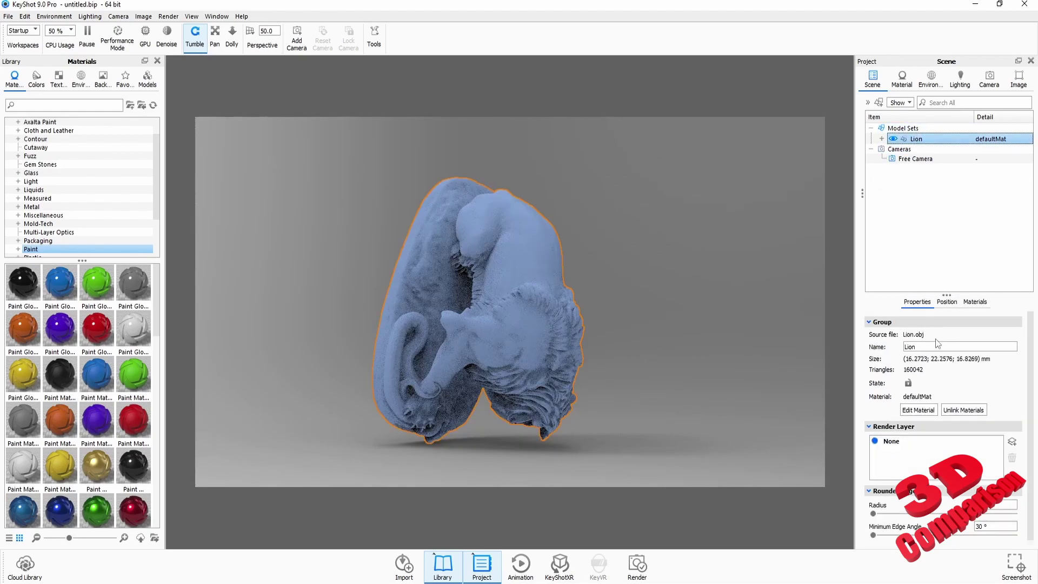
click(947, 303)
double_click(938, 379)
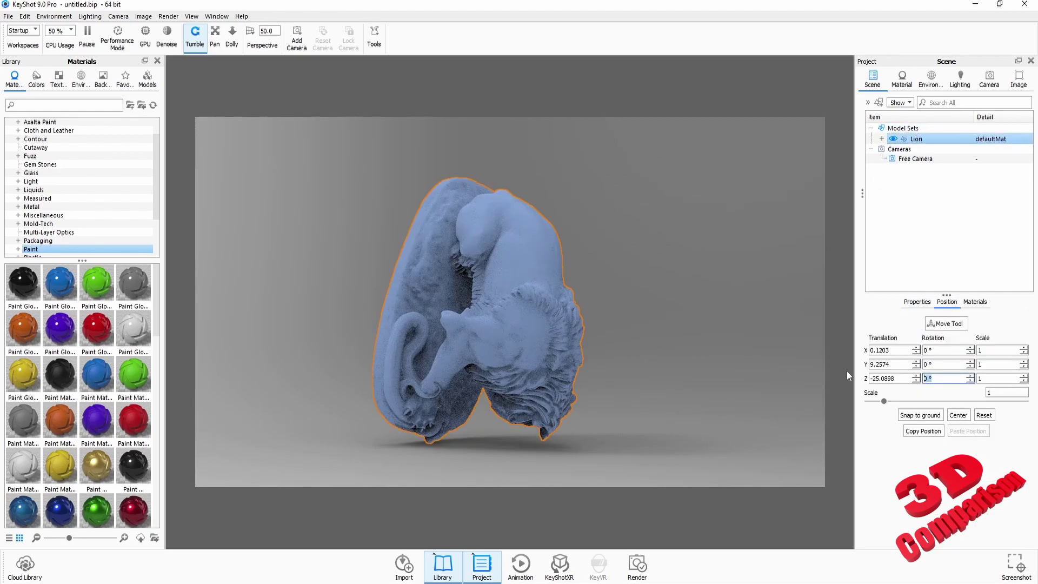
double_click(944, 363)
text(90)
key(Return)
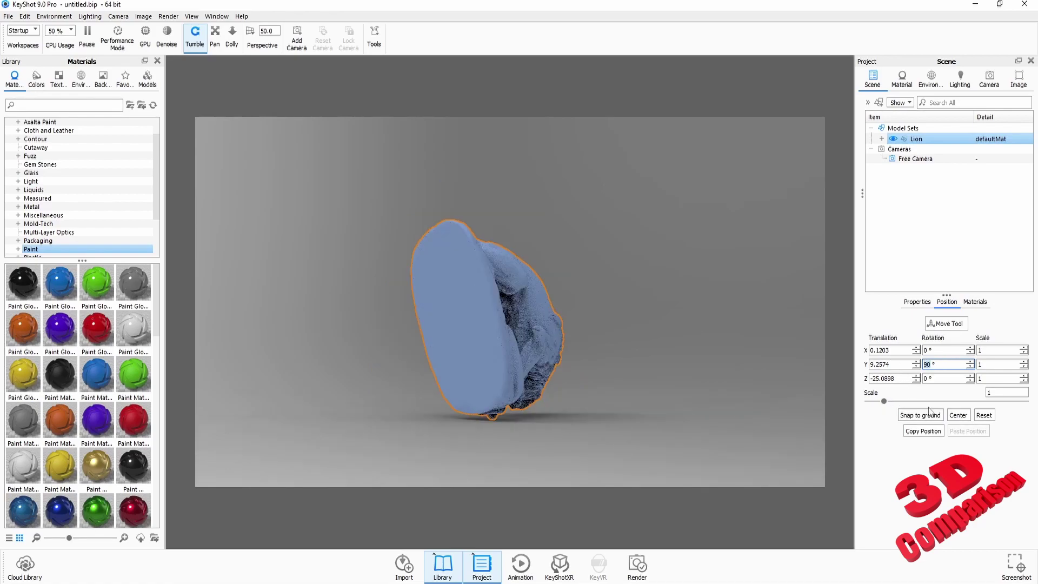
double_click(947, 379)
text(90)
key(Return)
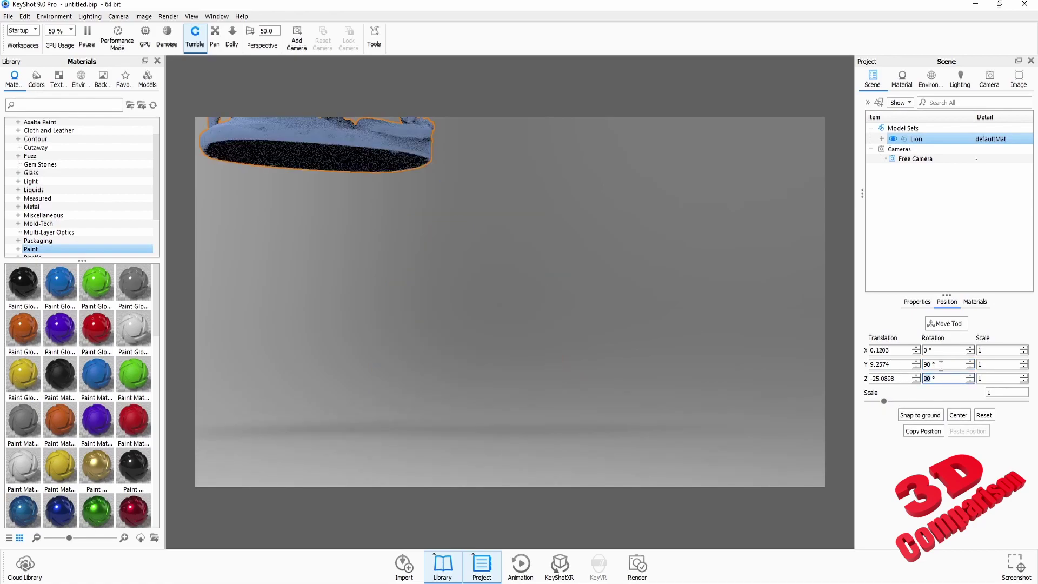
drag(821, 363, 570, 316)
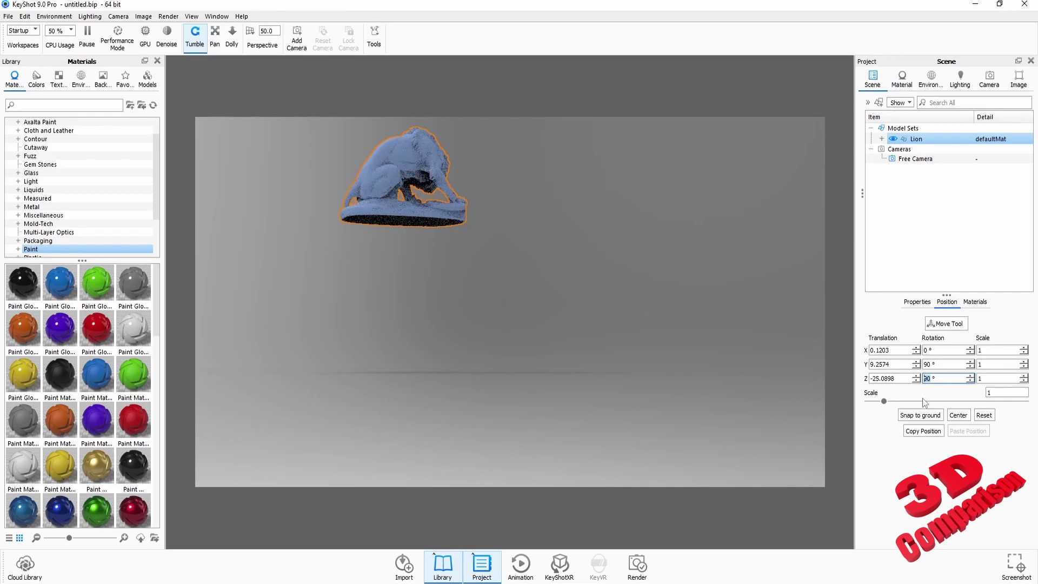
Snap the Lion model to the ground and view the sculpture from its other side
click(920, 416)
drag(660, 317, 419, 353)
scroll(443, 348, up, 6)
scroll(641, 342, down, 2)
scroll(637, 355, down, 3)
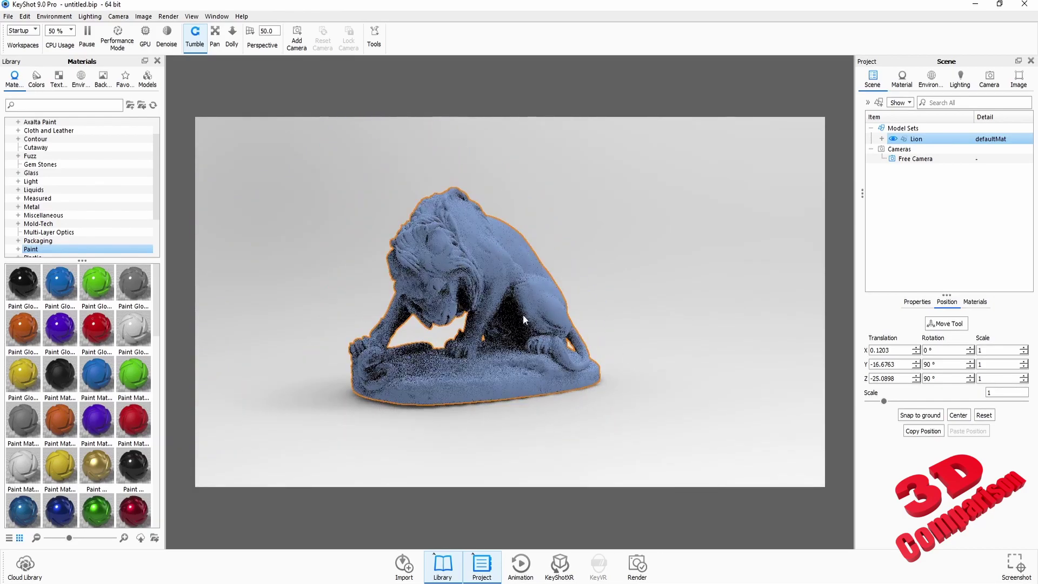
Set the camera target to a point on the lion's body near its front leg
right_click(499, 288)
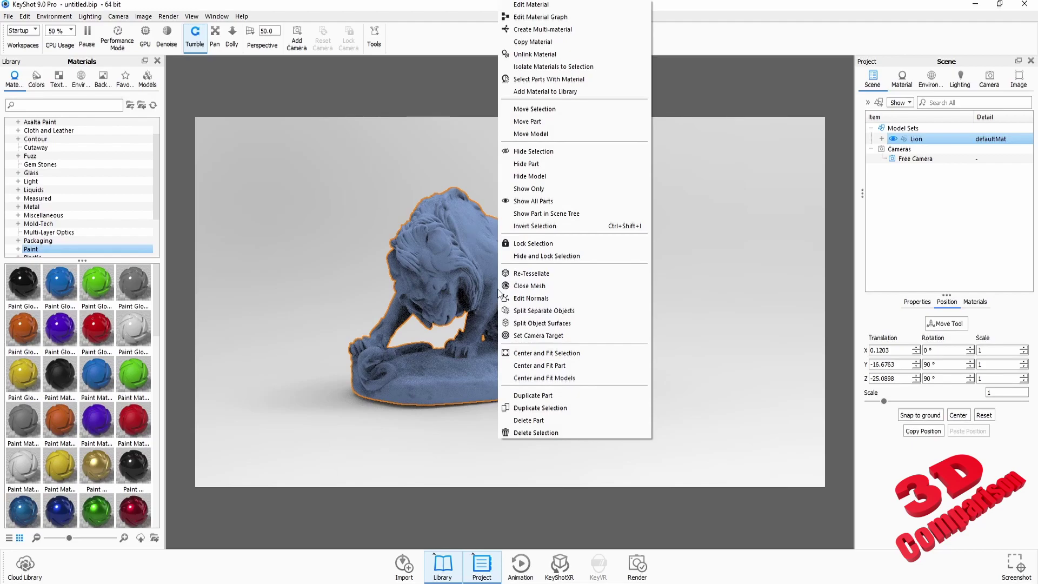
click(521, 336)
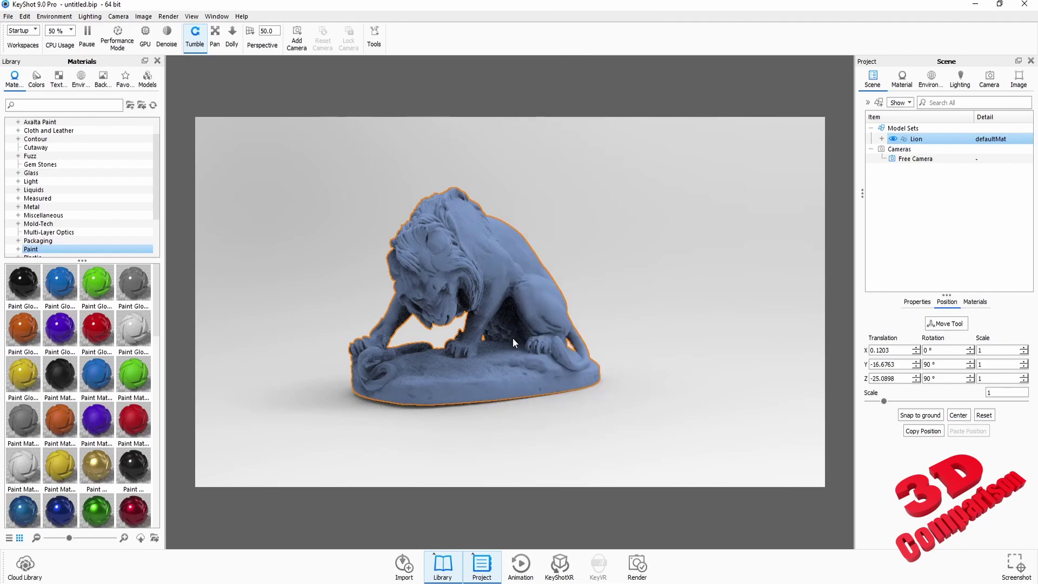
click(483, 338)
scroll(476, 335, up, 5)
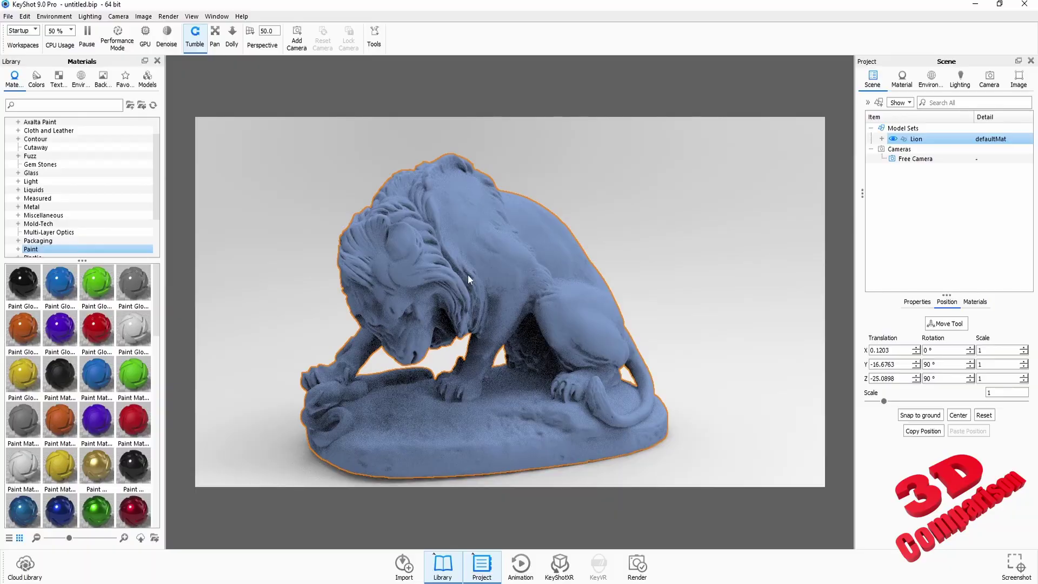
drag(559, 336, 514, 341)
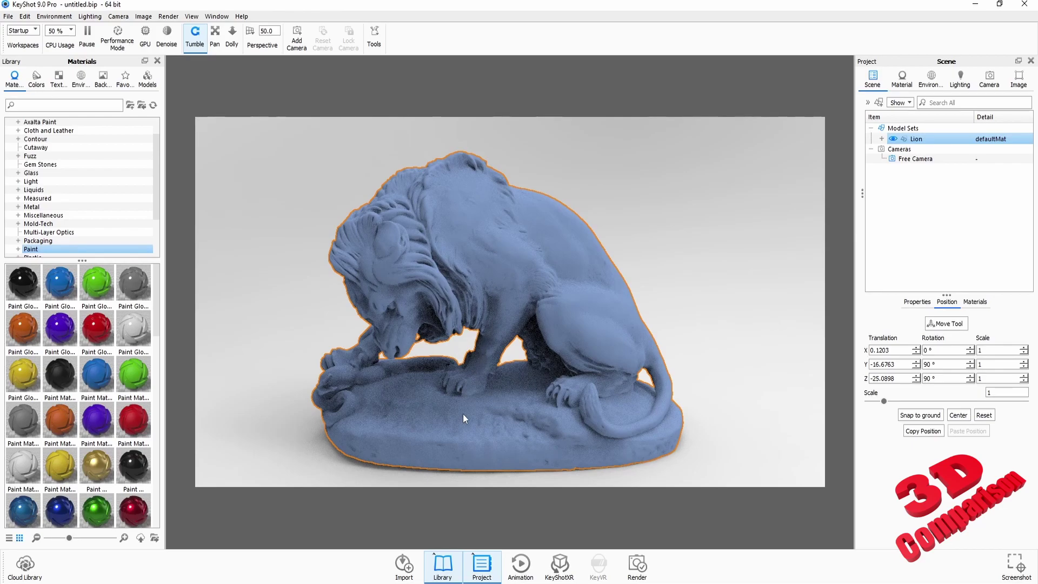
Apply the bw10k image from the lion-crushing-a-serpent textures folder to the Lion model as its Color texture map
click(268, 583)
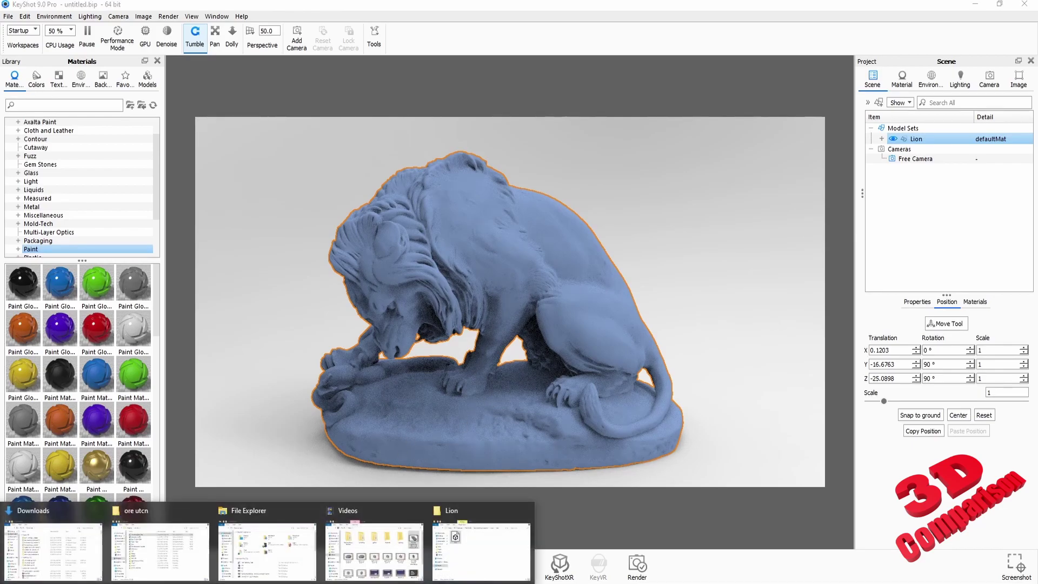
click(481, 550)
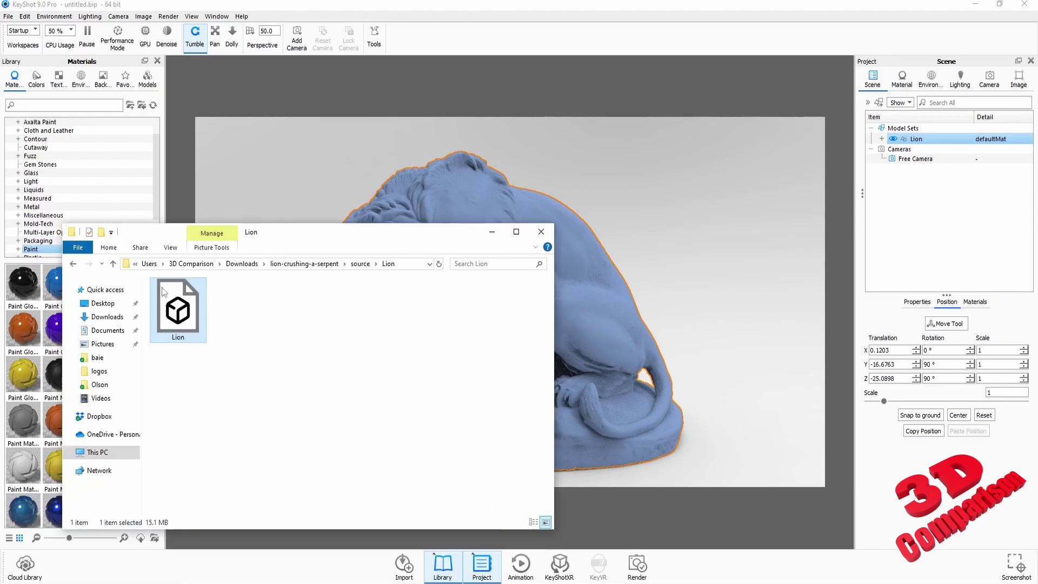
click(75, 264)
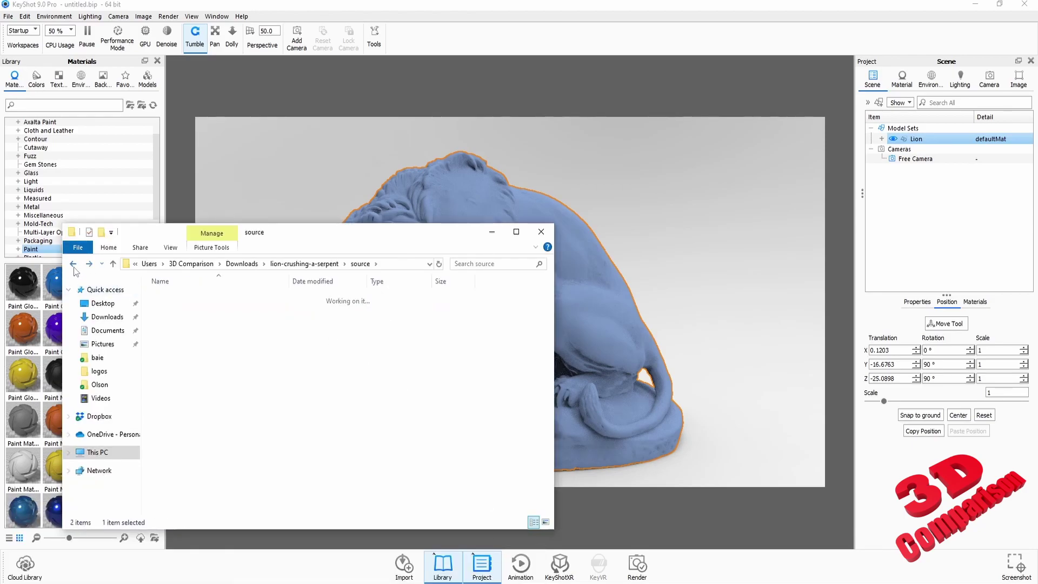
click(73, 264)
double_click(167, 309)
drag(338, 236, 726, 335)
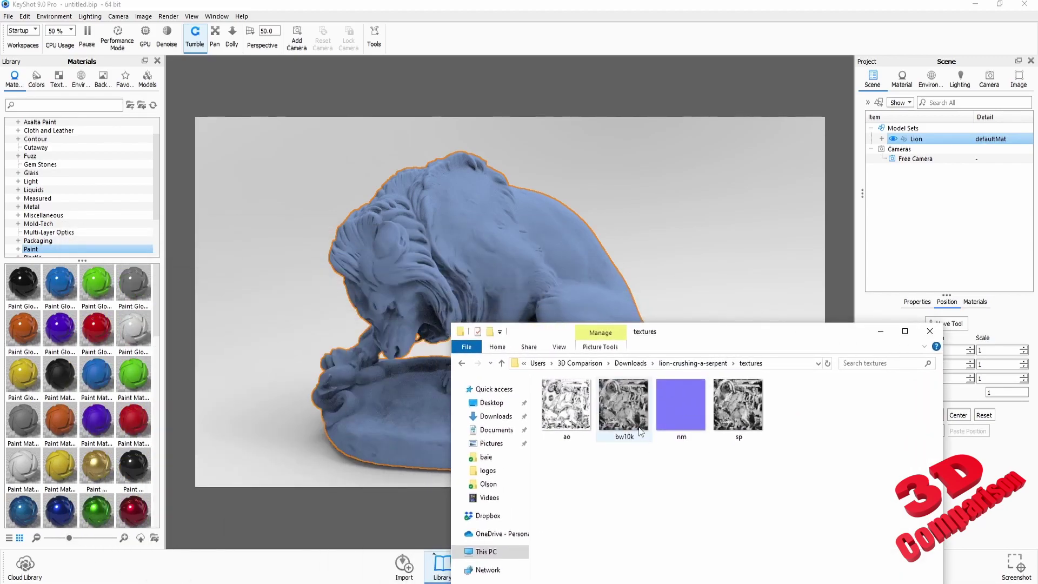
mouse_move(638, 424)
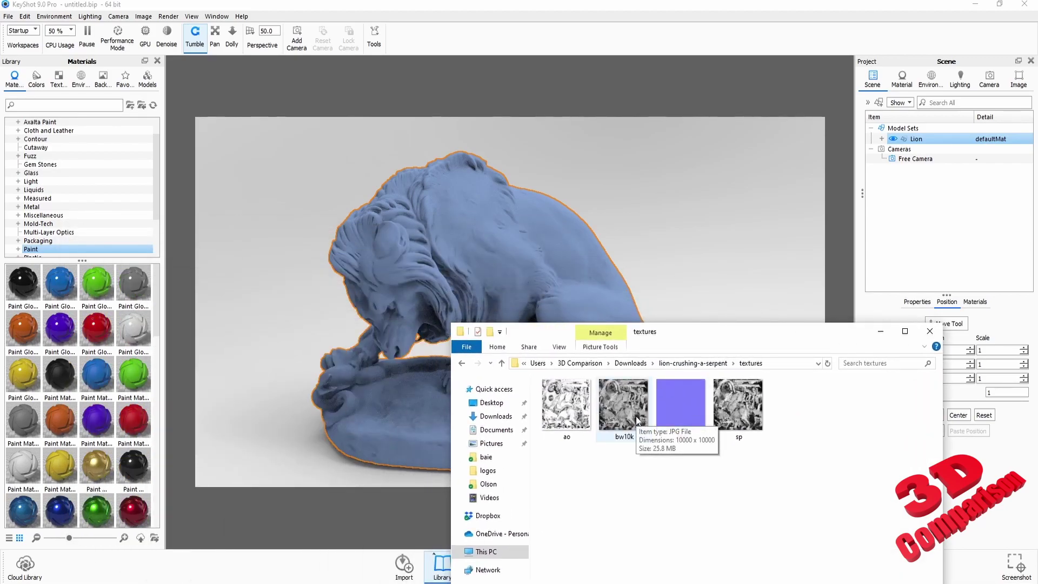
drag(638, 419, 550, 292)
drag(475, 252, 475, 252)
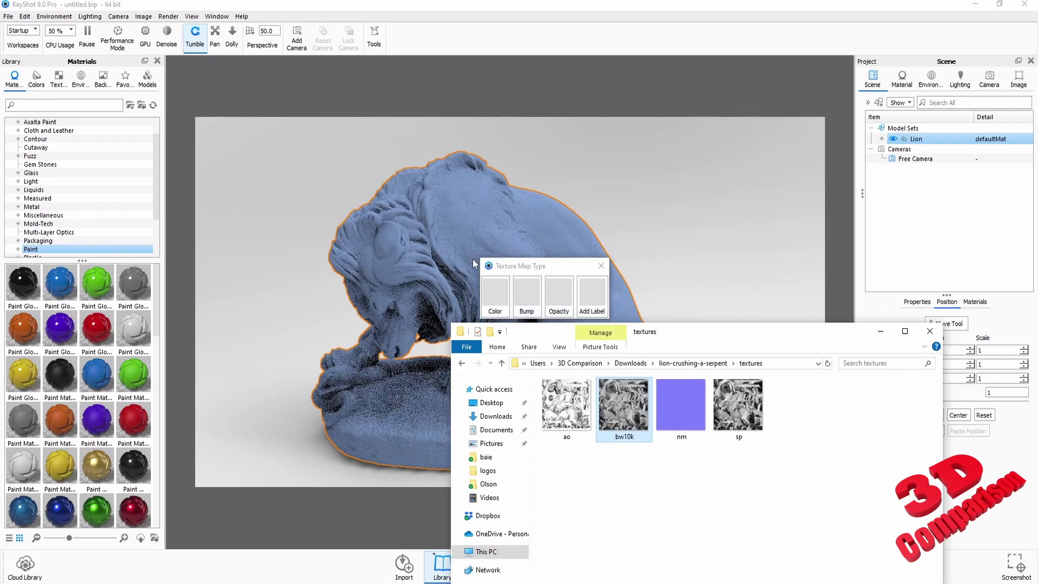
mouse_move(500, 299)
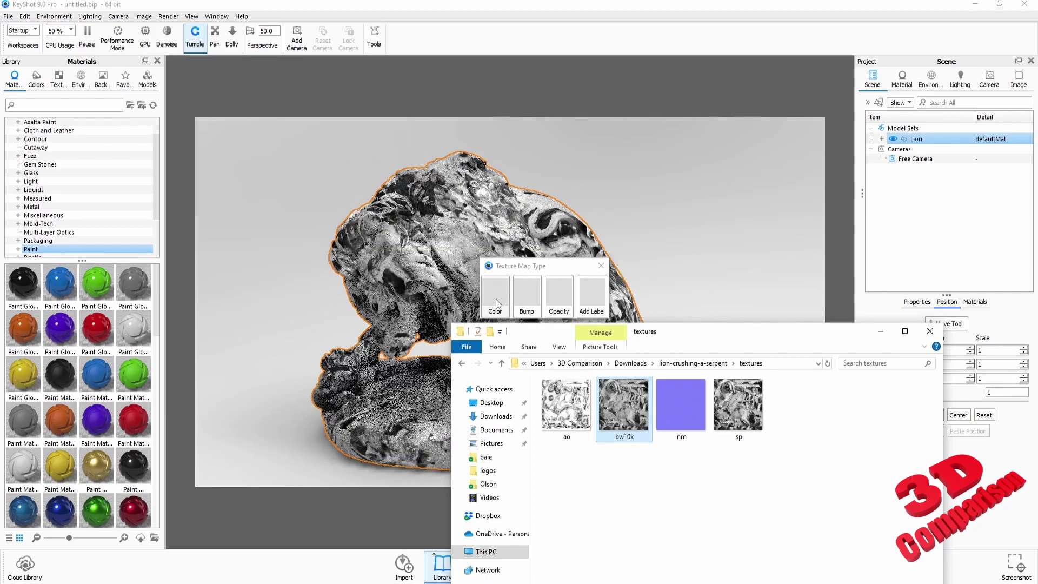
click(495, 299)
drag(484, 301, 545, 301)
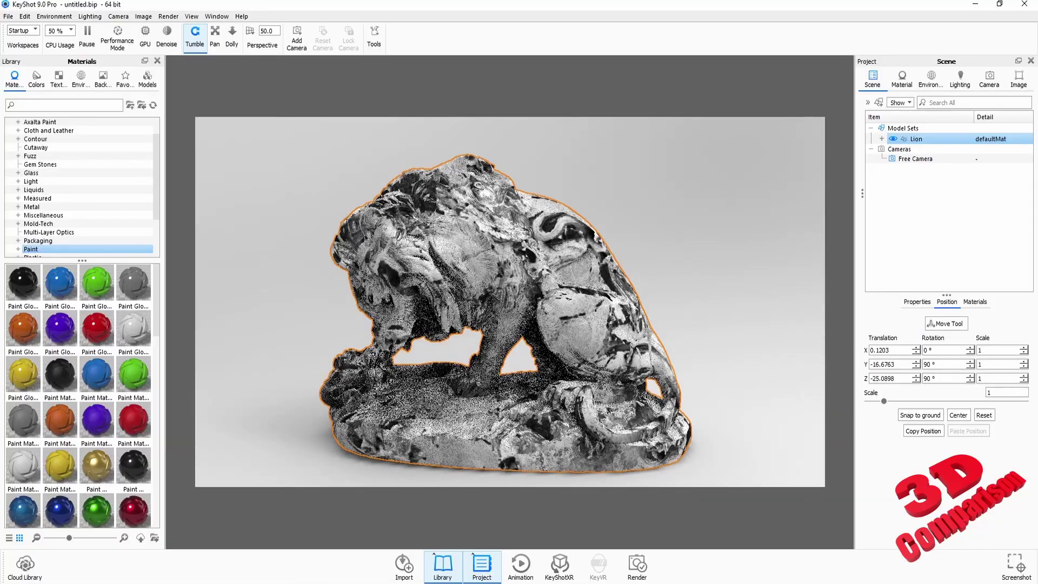
Try the sp image from the textures folder as a texture map on the Lion model
mouse_move(268, 575)
click(481, 552)
drag(741, 416, 680, 296)
click(467, 312)
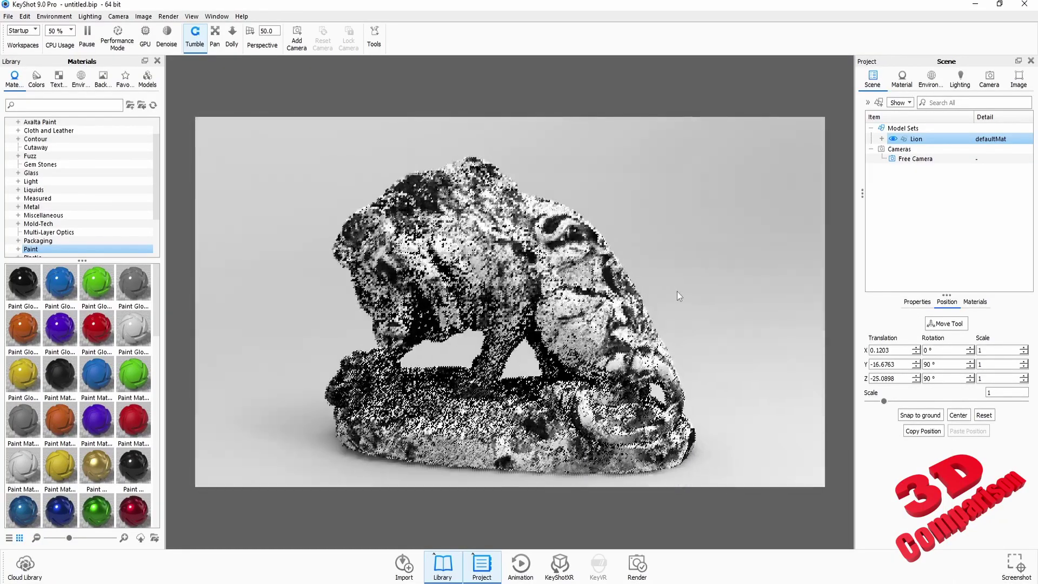
Try the ao image from the textures folder as a texture map on the Lion model
mouse_move(267, 583)
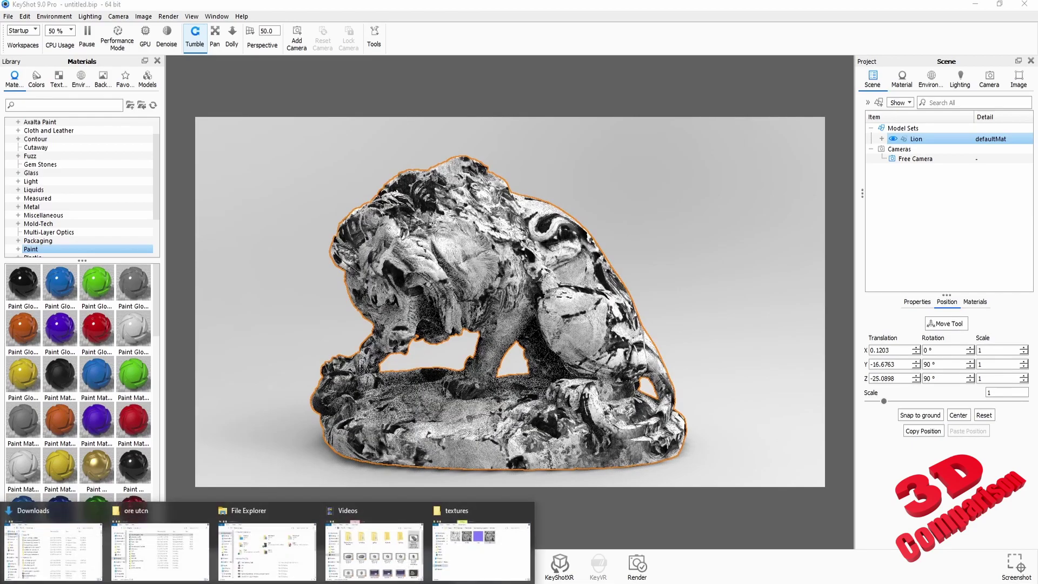
click(487, 552)
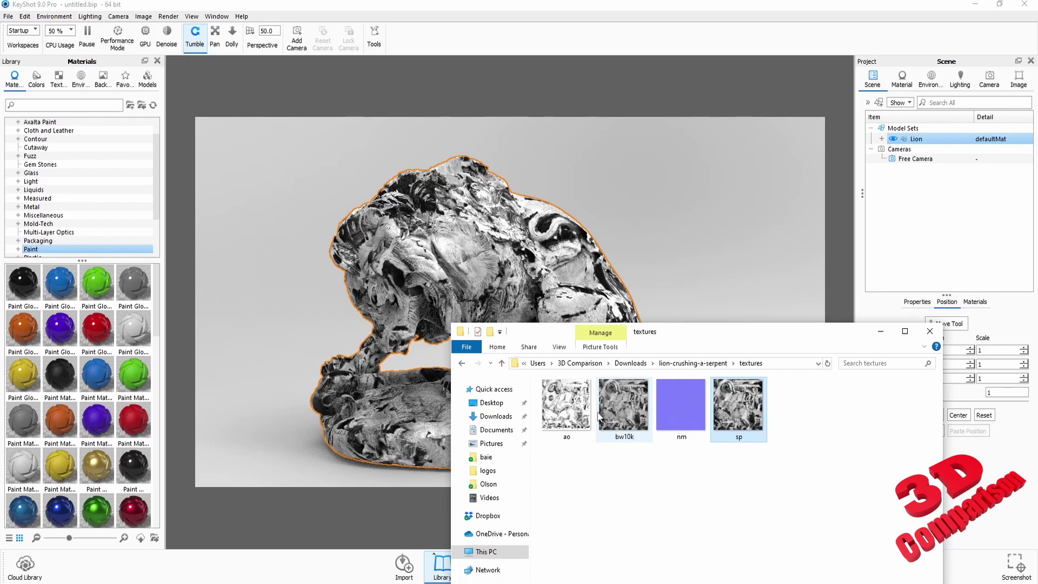
drag(570, 413, 508, 255)
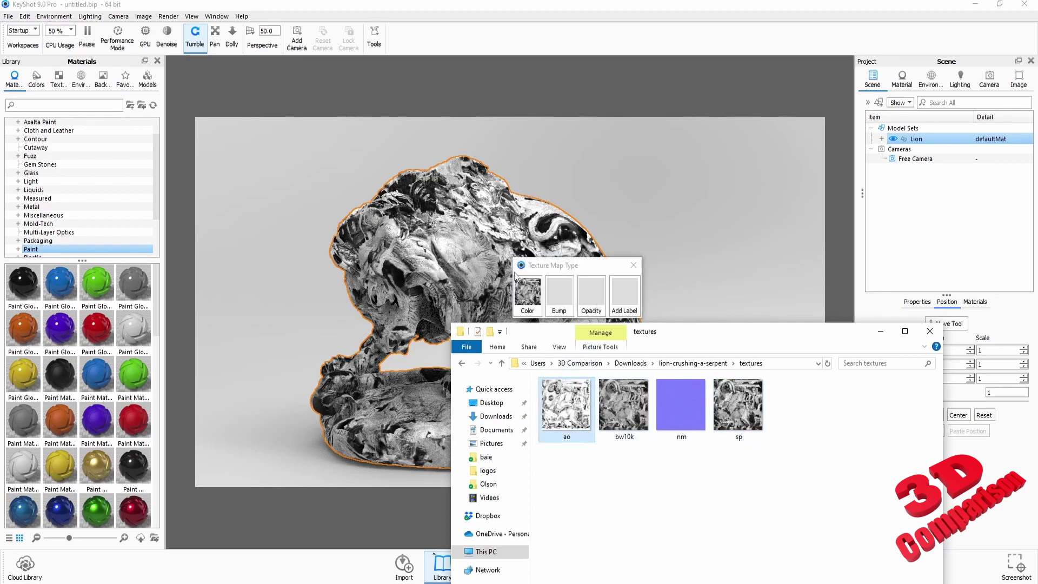
click(551, 297)
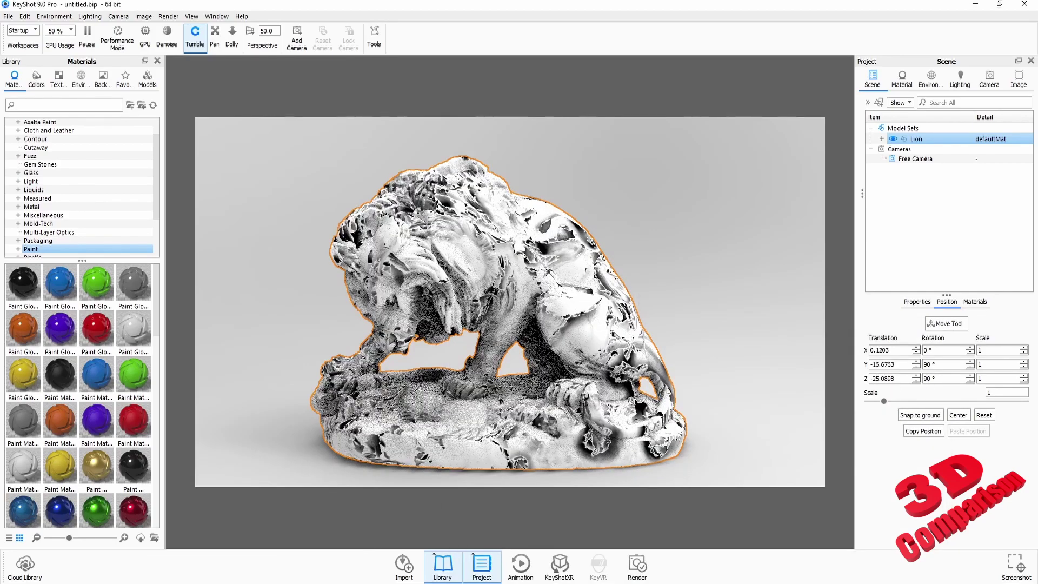
Apply the Rainbow Gradient material from the Miscellaneous library category to the Lion model
click(47, 216)
double_click(47, 216)
drag(97, 374, 632, 380)
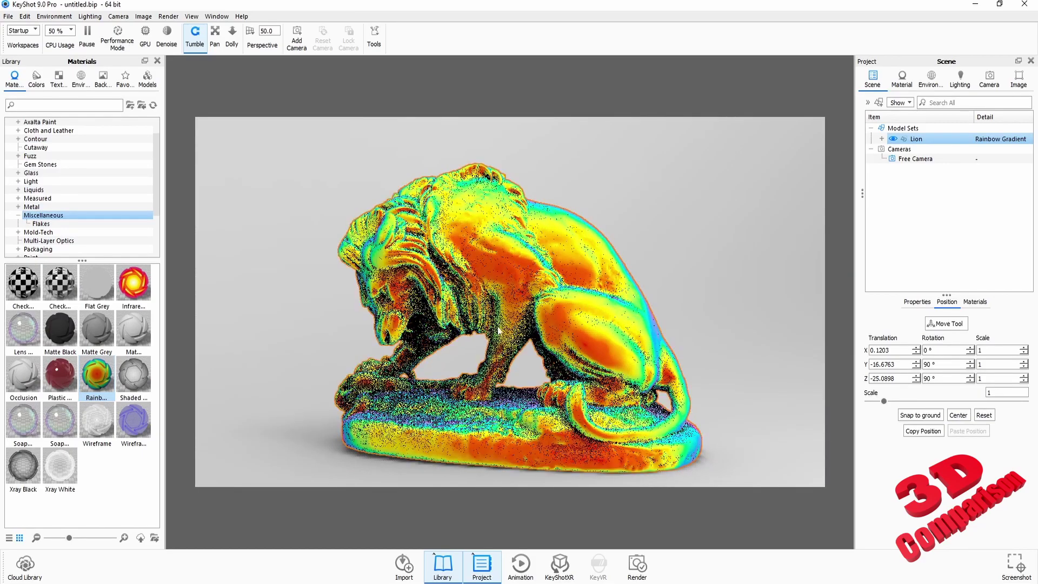
mouse_move(102, 393)
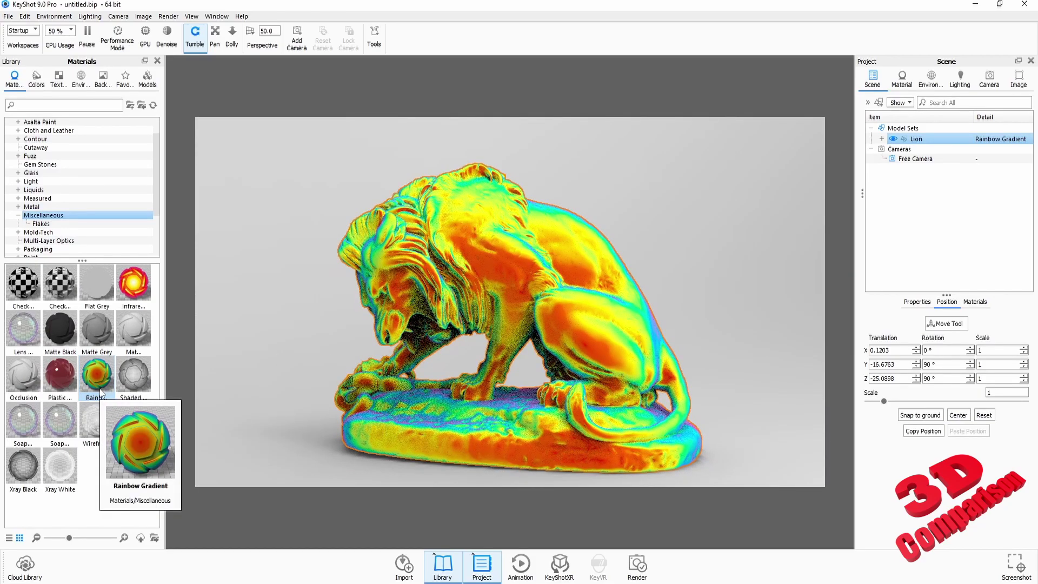
Browse the materials library to the Wood category
click(46, 199)
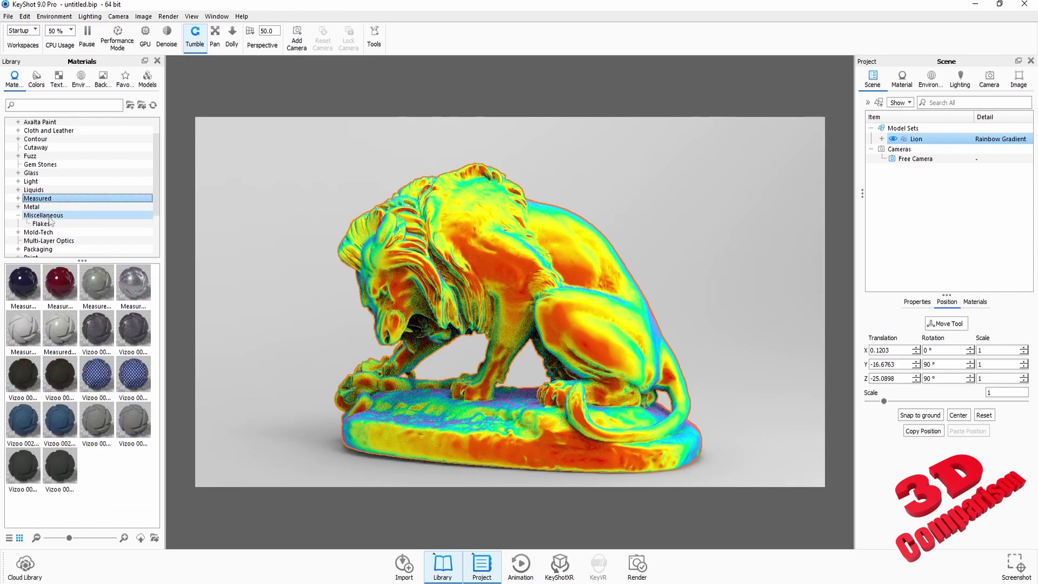
click(17, 216)
scroll(54, 217, down, 3)
double_click(42, 250)
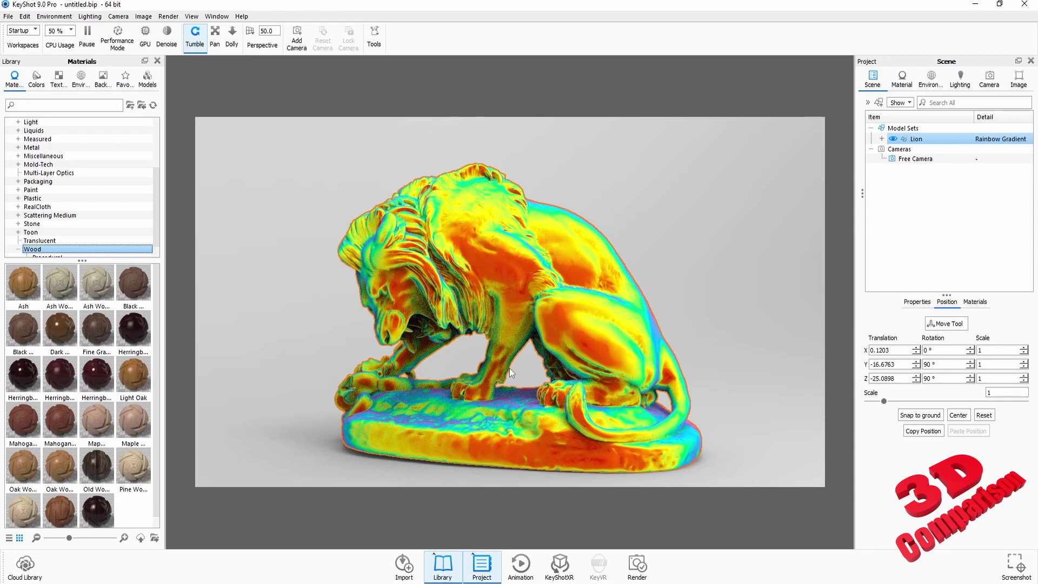
Try the Old Wood Planks material from the Wood category on the Lion model
drag(513, 375, 551, 382)
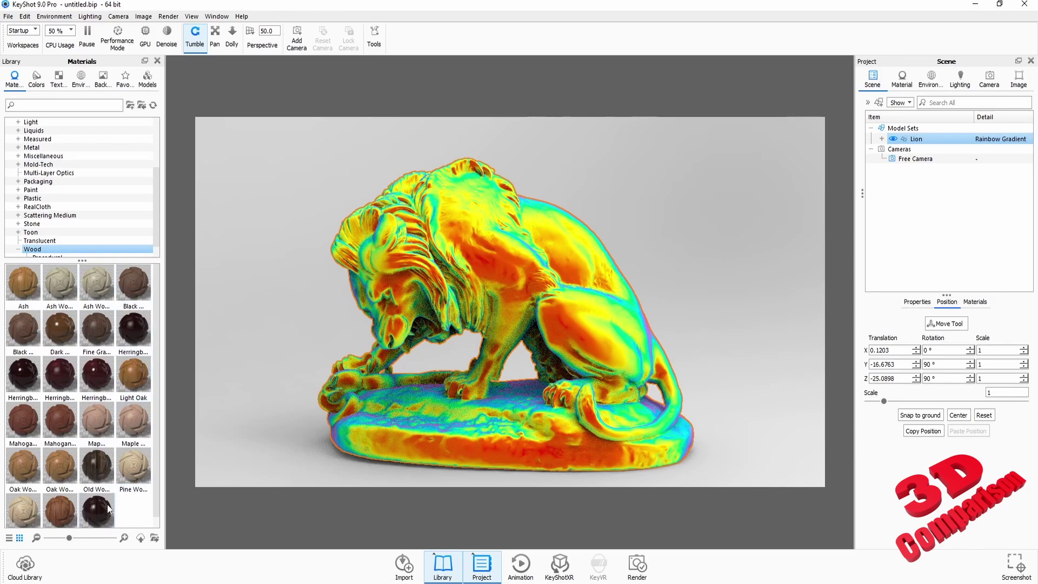
drag(97, 466, 509, 317)
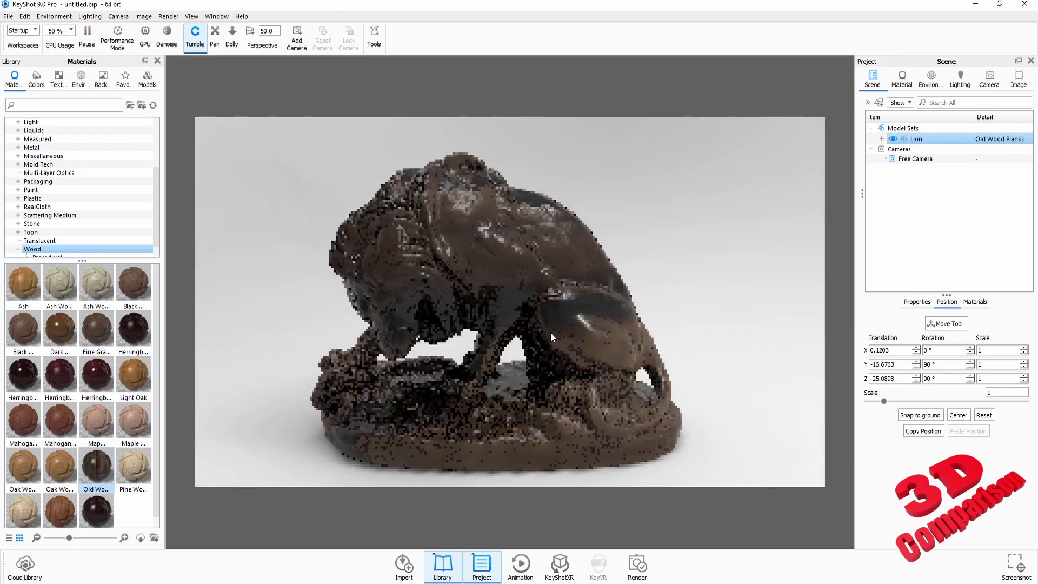
click(551, 331)
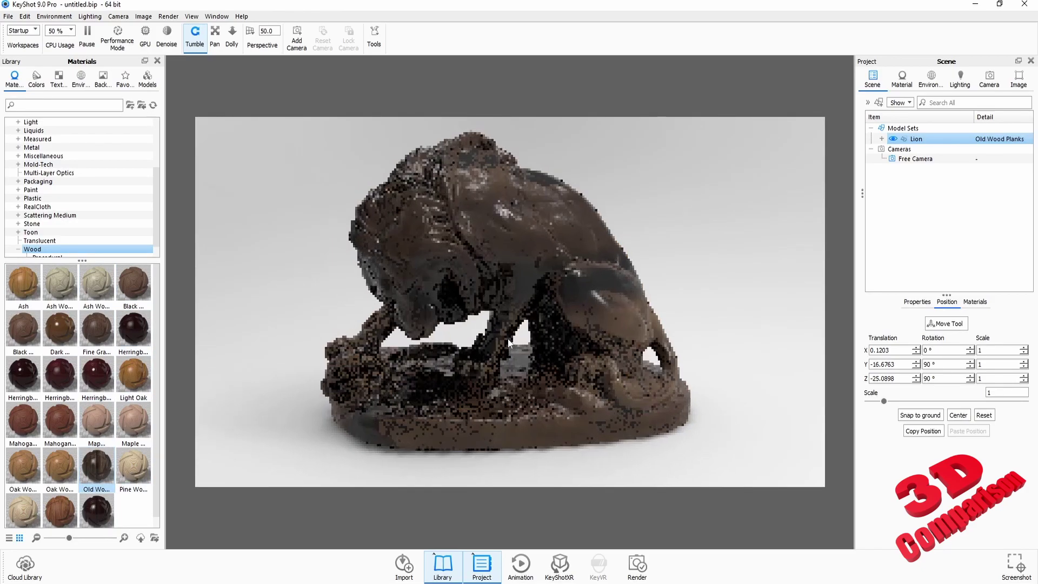
Apply the Fine Grain Wood material to the Lion model and set its diffuse texture width to 10 mm
drag(97, 331, 467, 276)
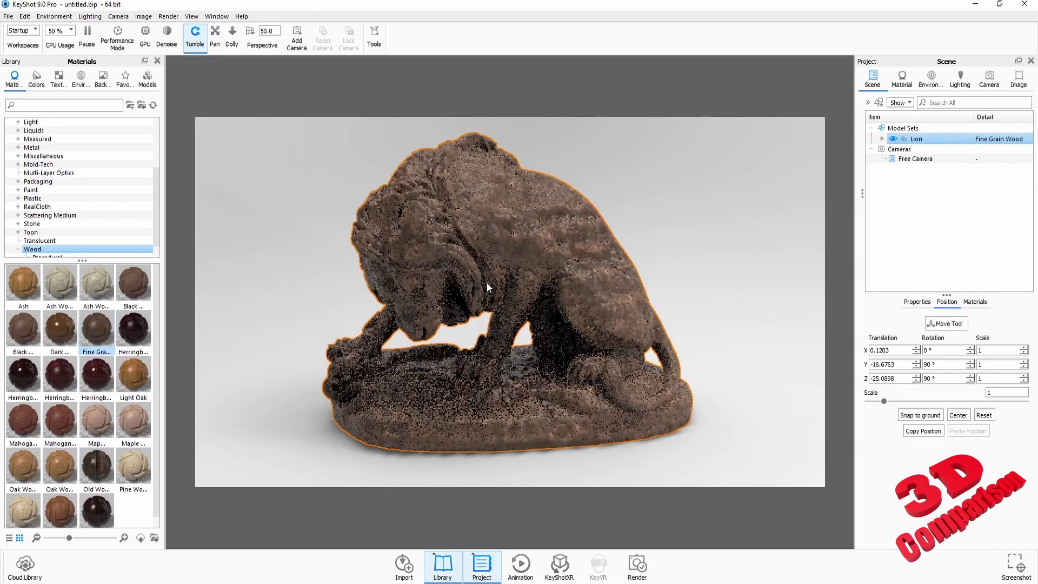
right_click(539, 264)
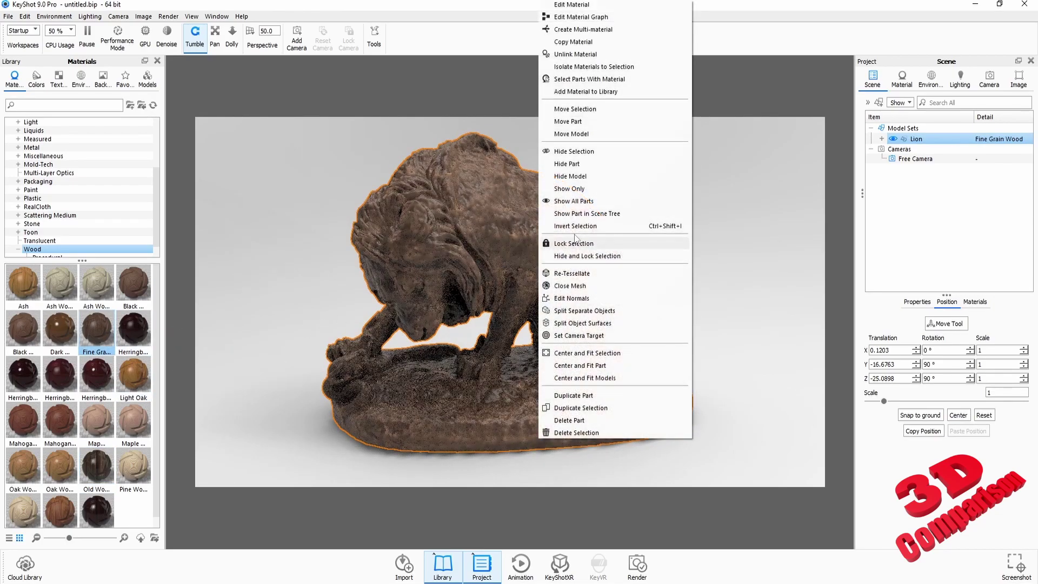
click(589, 5)
click(952, 155)
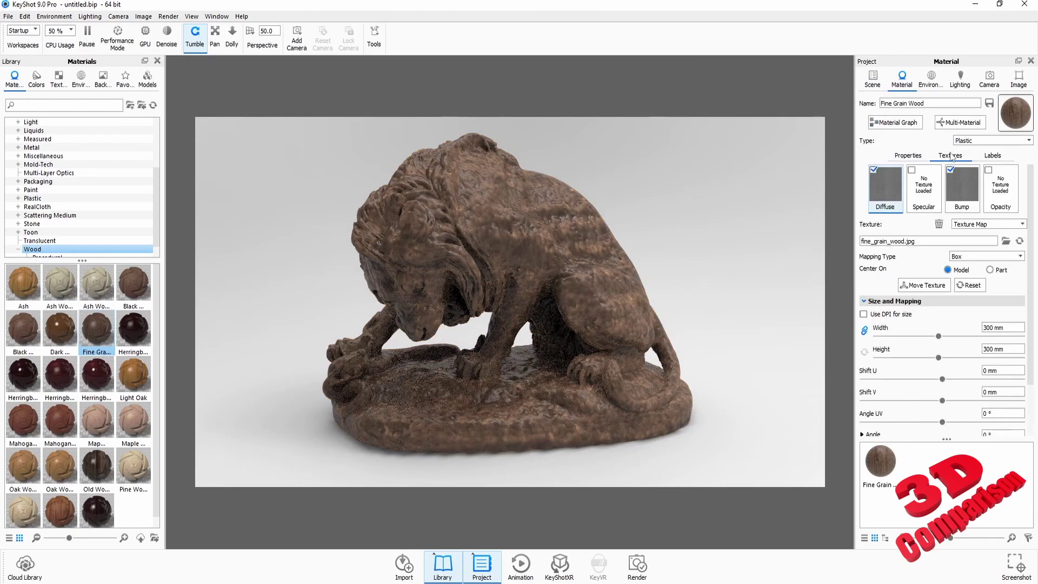
click(1011, 329)
text(10)
key(Return)
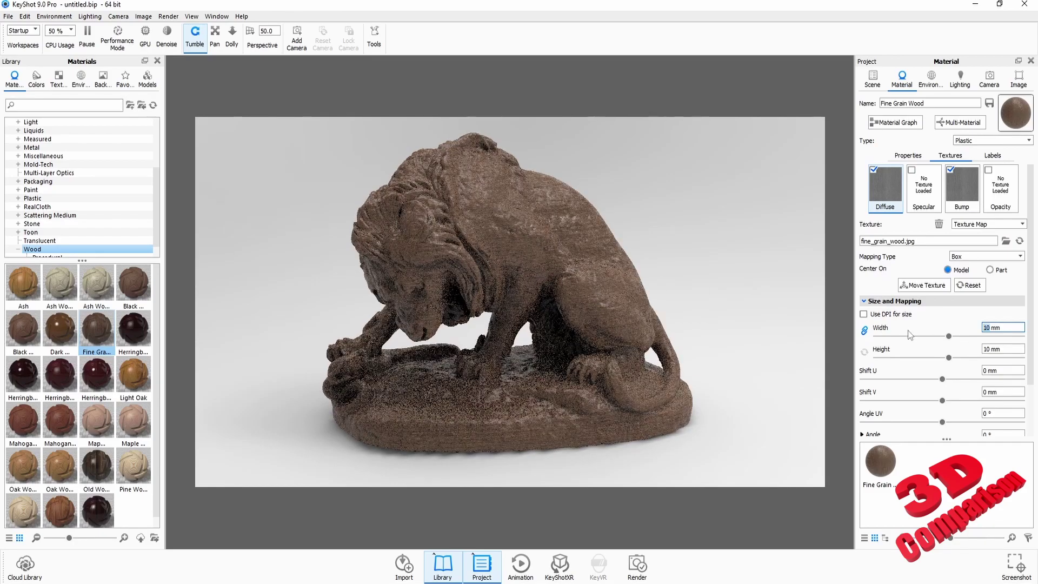
drag(598, 278, 511, 339)
scroll(550, 333, up, 8)
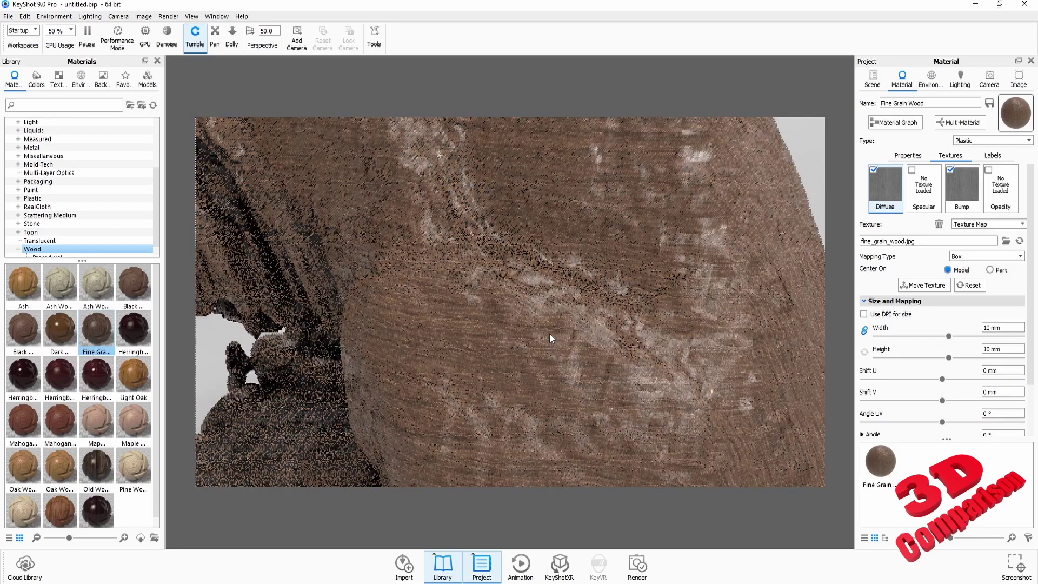
scroll(531, 332, down, 8)
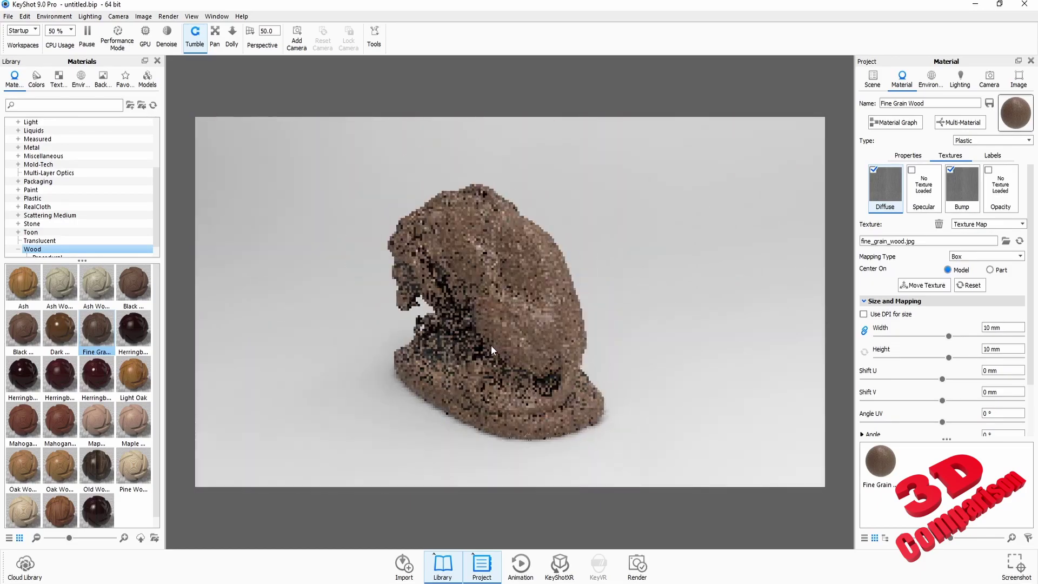
drag(491, 345, 630, 343)
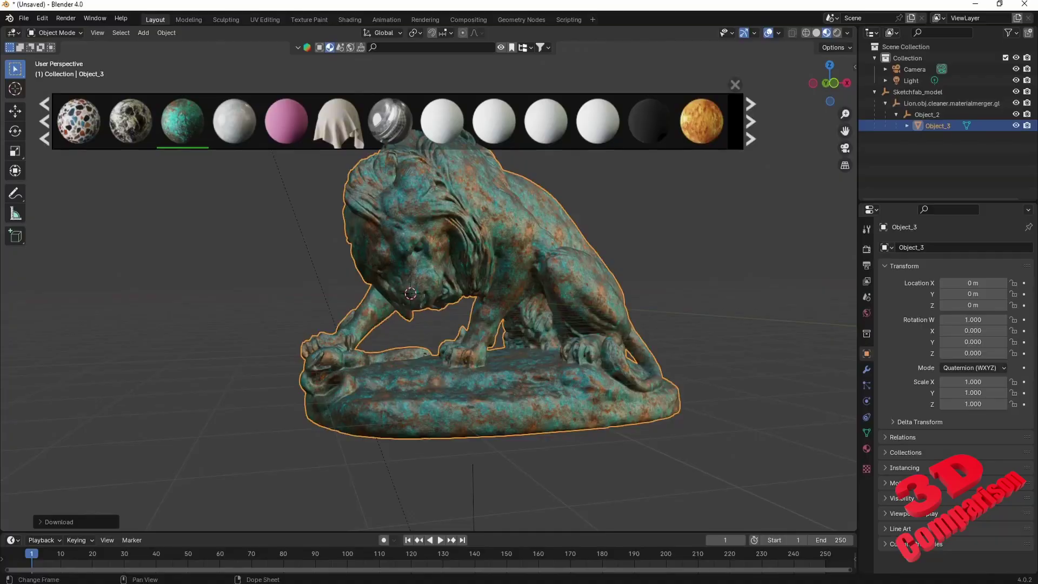
Switch to Blender and search the online material library for wood
click(389, 48)
text(wood)
key(Return)
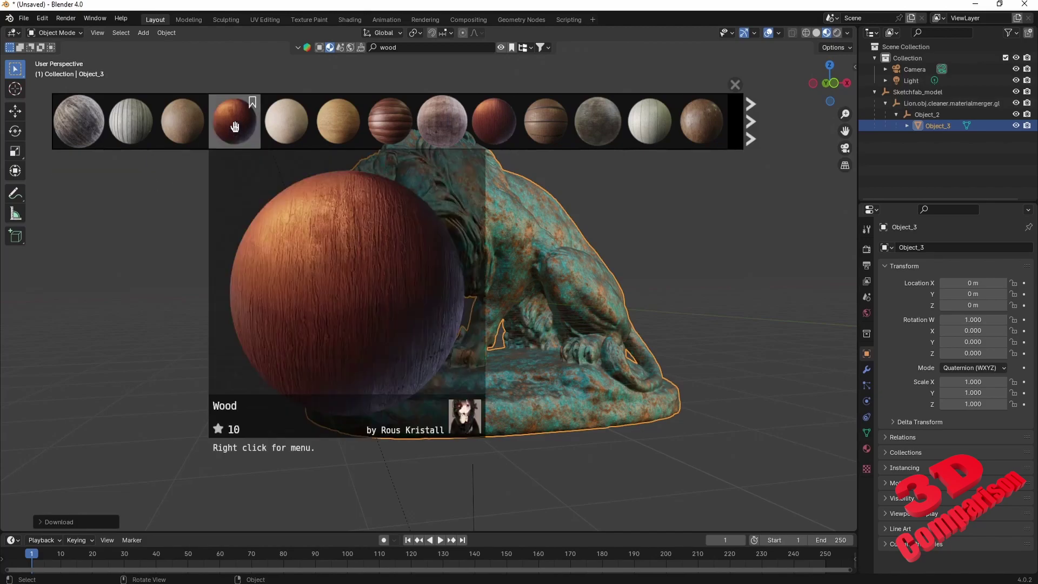
Try the weathered grey-brown Wood material from the search results on the lion sculpture
mouse_move(590, 124)
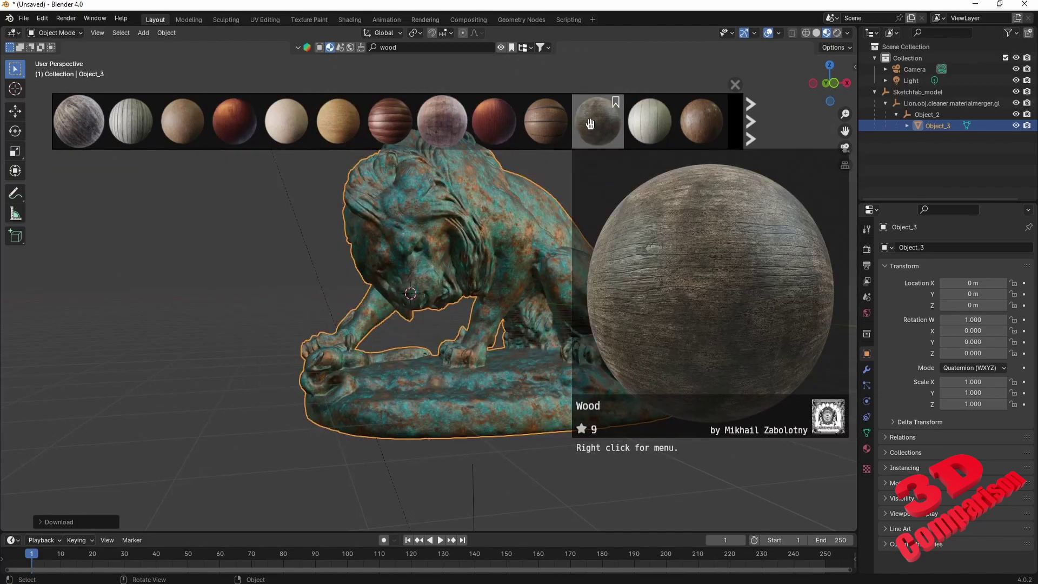
drag(597, 121, 416, 162)
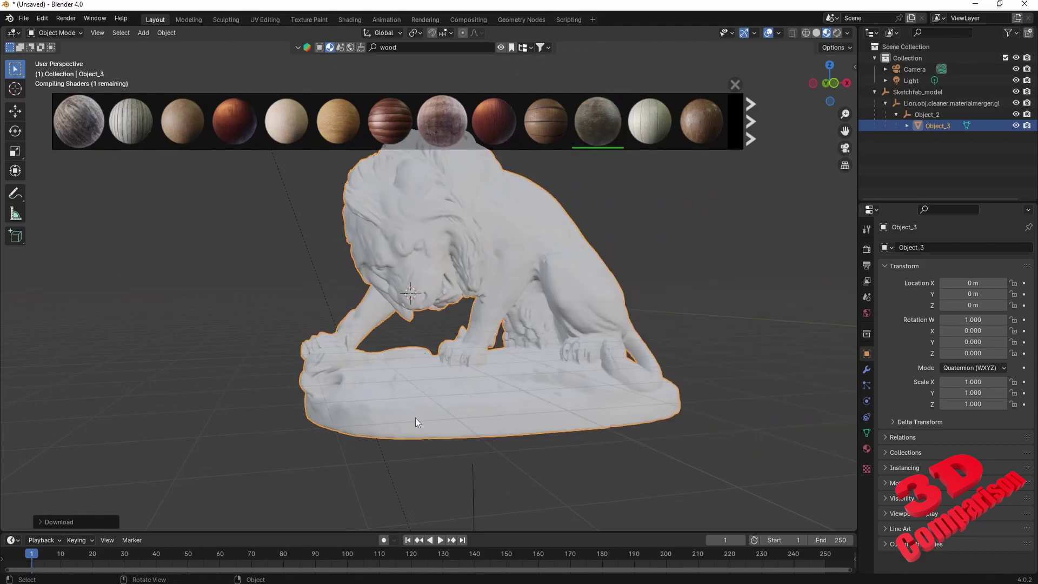
scroll(560, 273, up, 8)
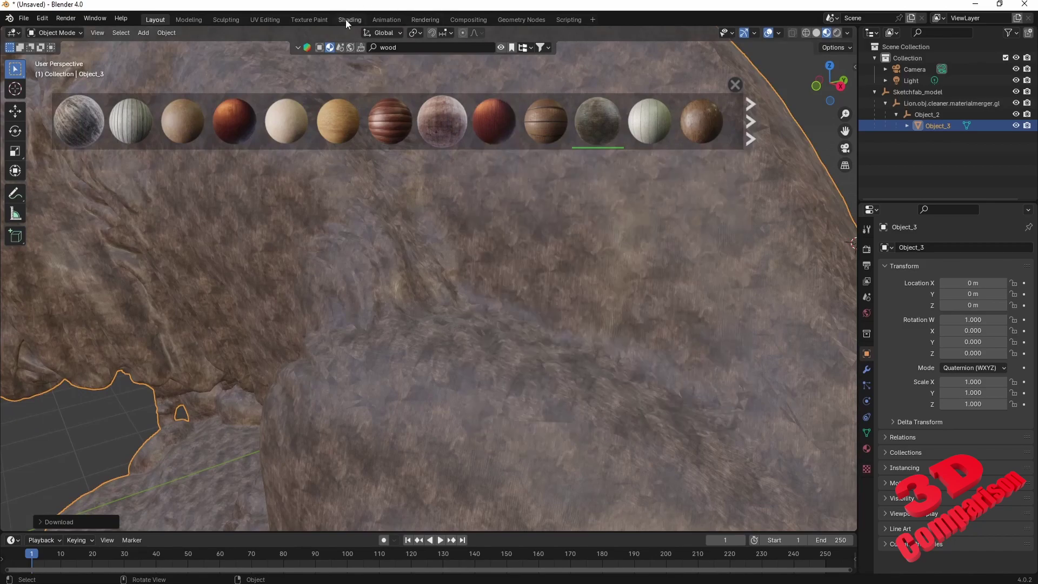
Apply the glossy brown wood material from the search results to the lion sculpture
mouse_move(697, 134)
drag(702, 133, 474, 383)
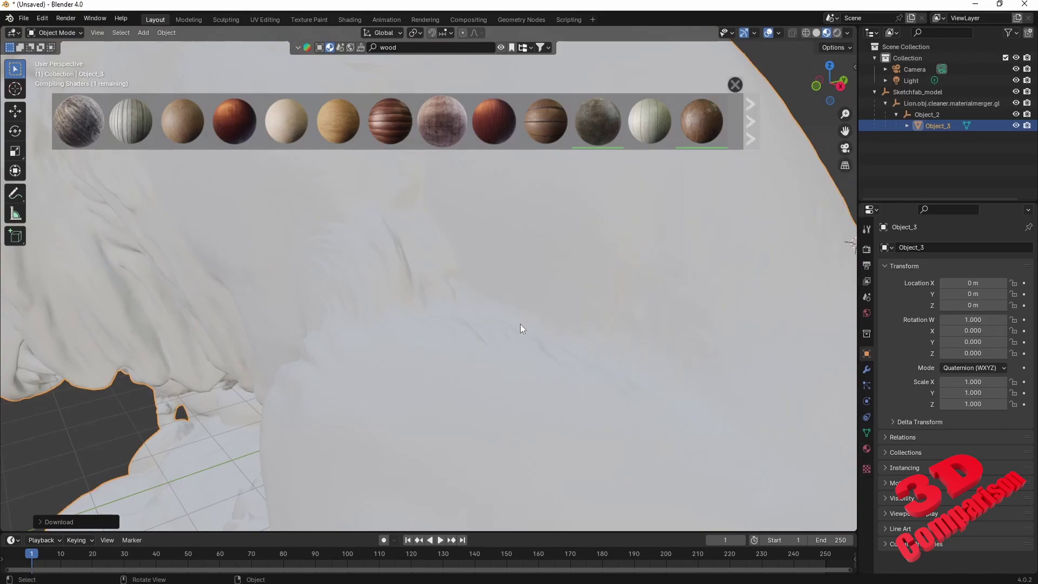
scroll(504, 312, down, 6)
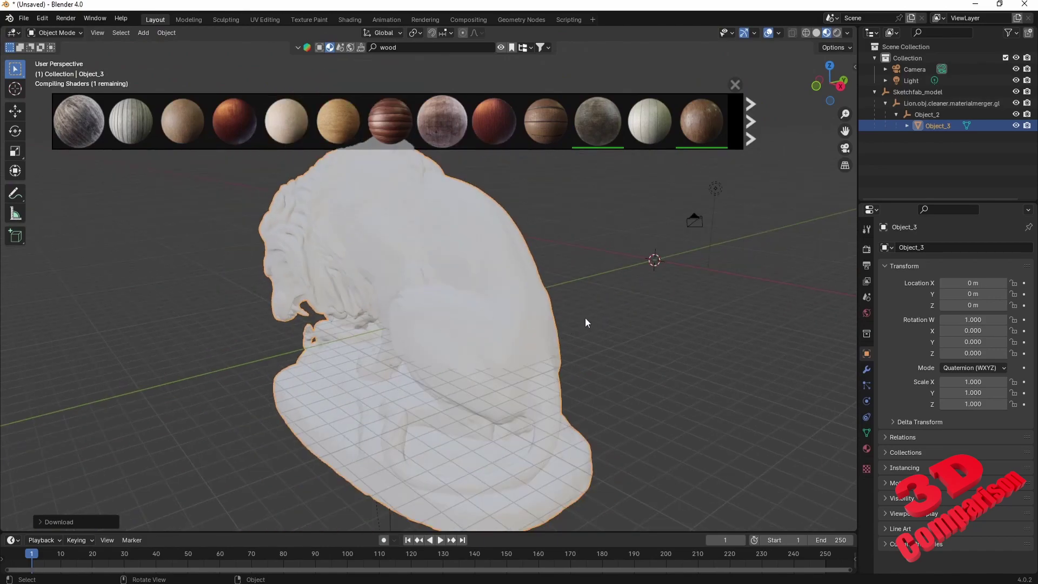
middle_drag(549, 303, 522, 295)
scroll(522, 294, up, 4)
scroll(657, 180, up, 6)
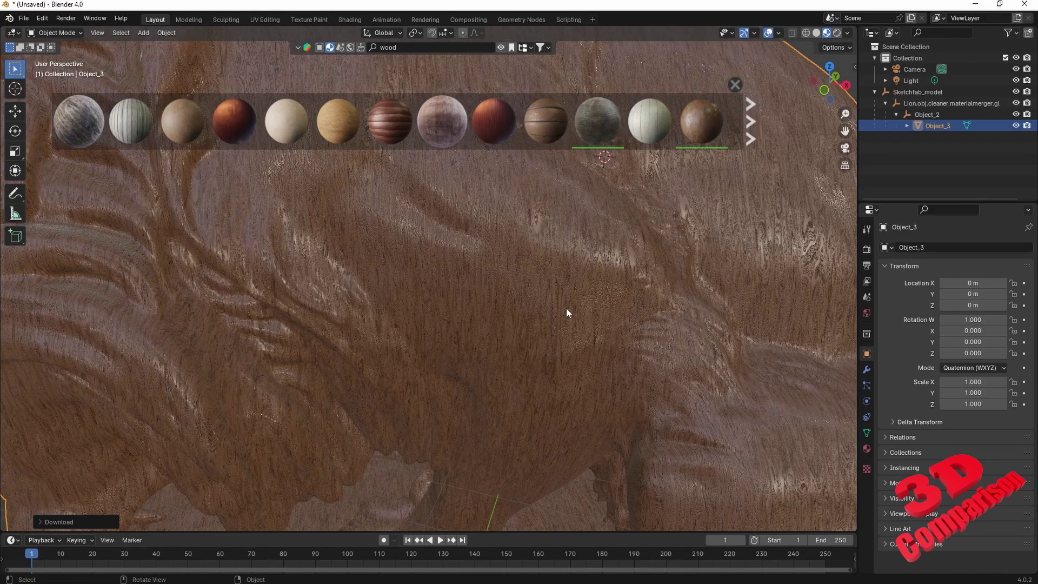
scroll(566, 313, down, 10)
middle_drag(567, 310, 442, 450)
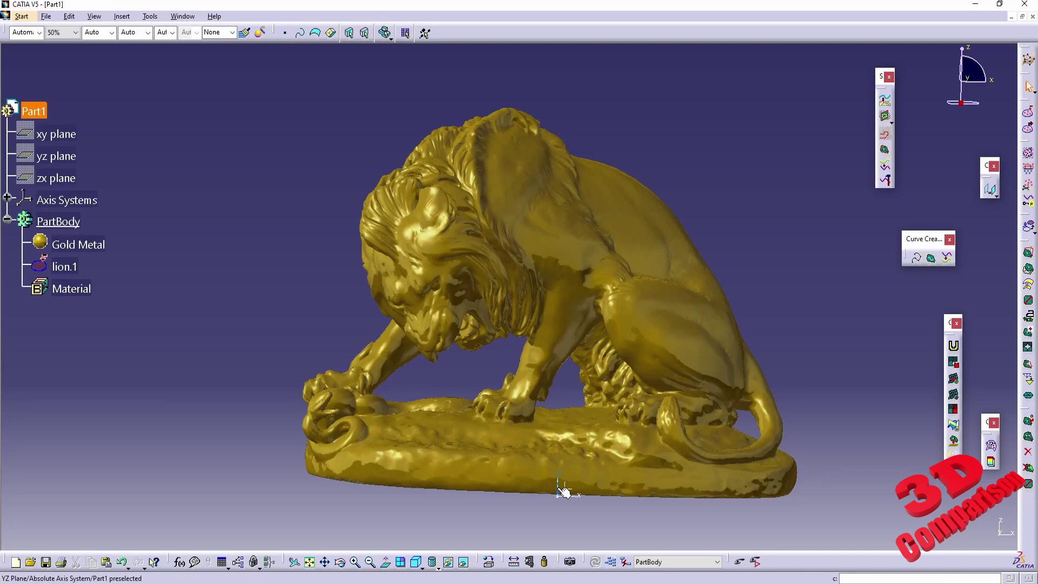
Switch to CATIA and apply Kingwood from the Wood family of the Default Material Catalog to the lion's PartBody
click(490, 563)
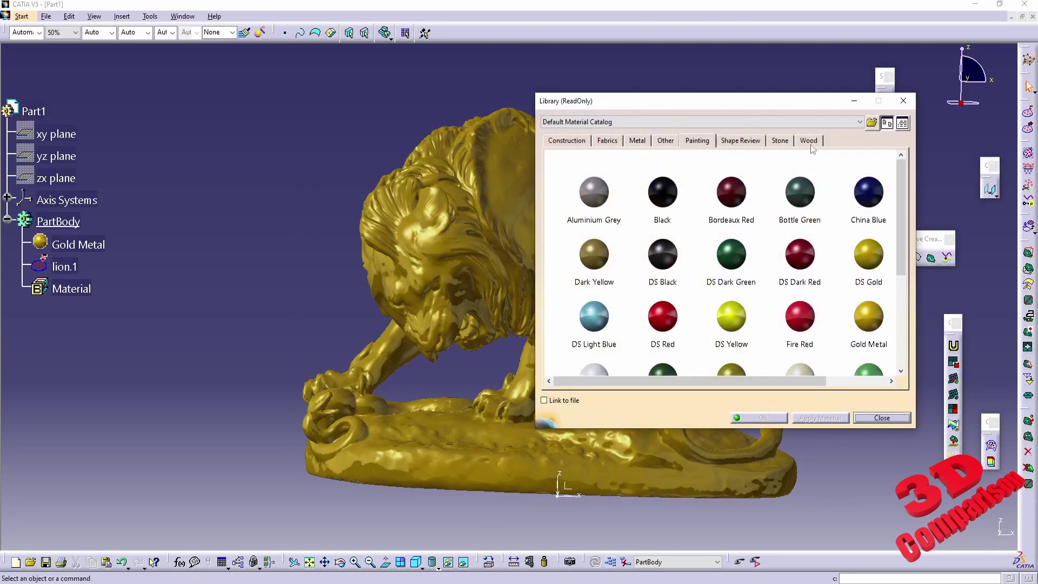
click(811, 143)
drag(804, 103, 620, 91)
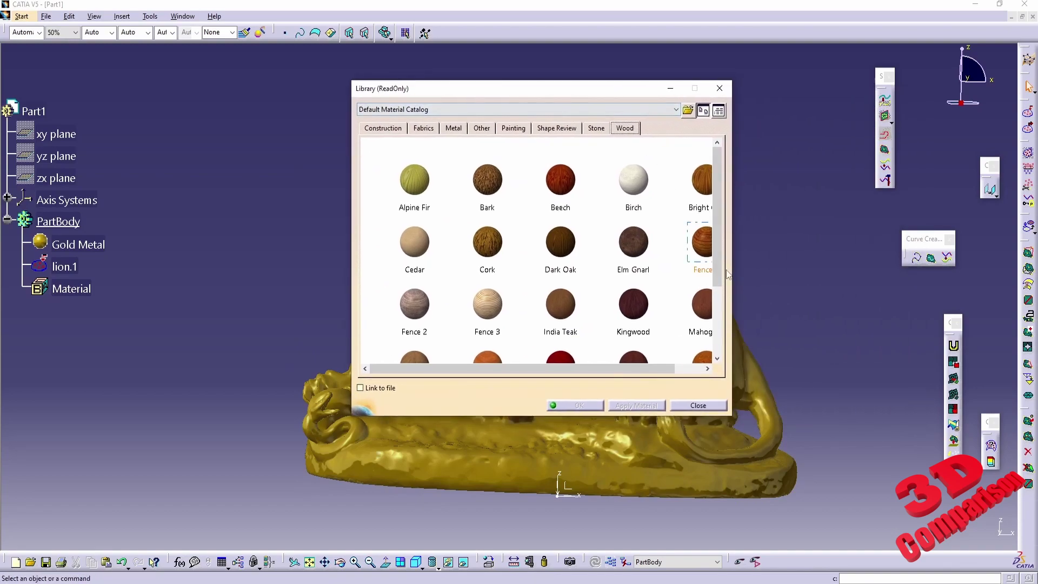
drag(733, 274, 916, 277)
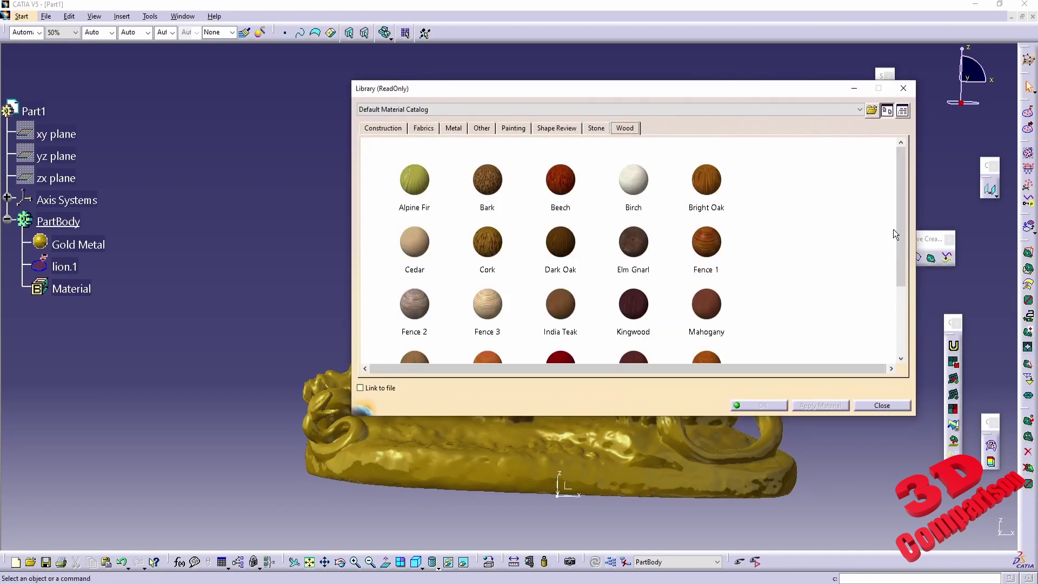
drag(707, 97, 825, 119)
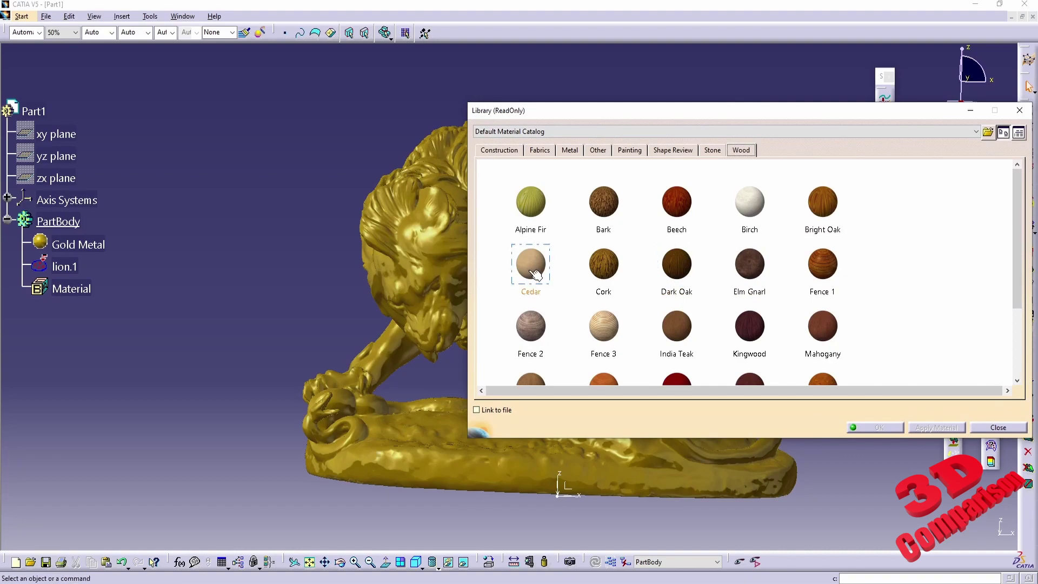
scroll(629, 301, down, 1)
click(755, 292)
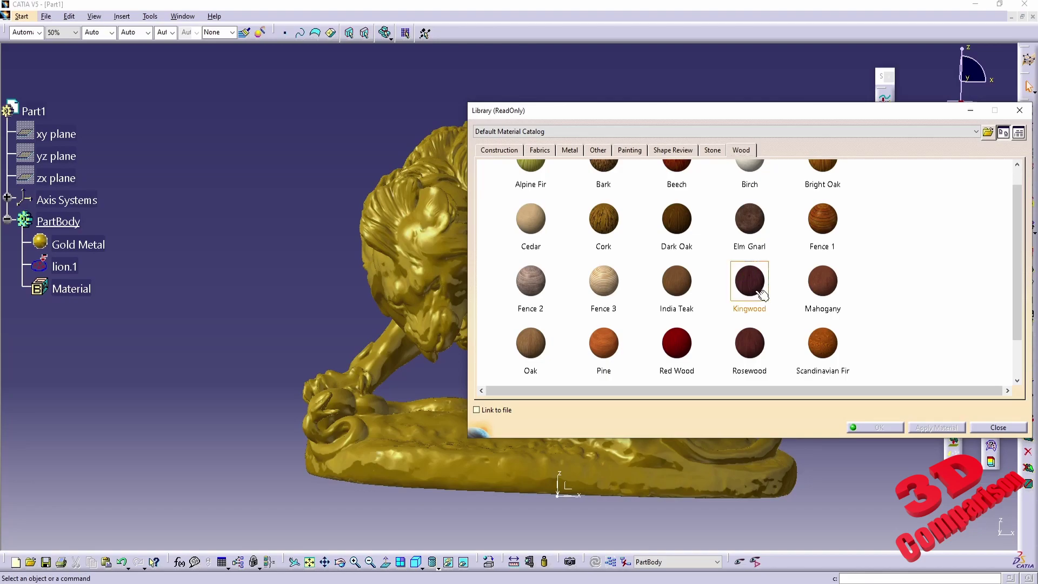
click(408, 270)
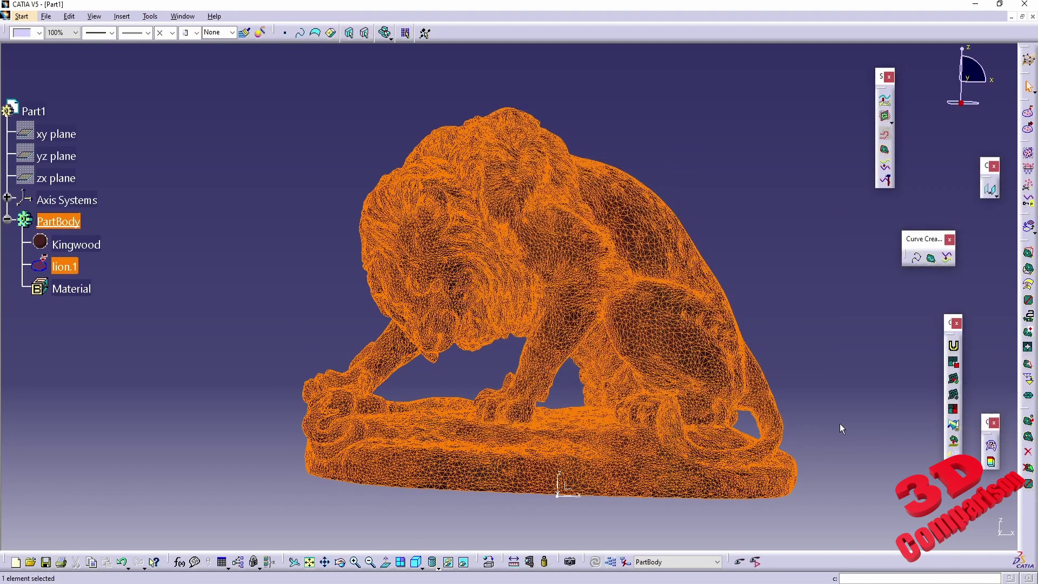
click(876, 427)
middle_drag(671, 305, 533, 378)
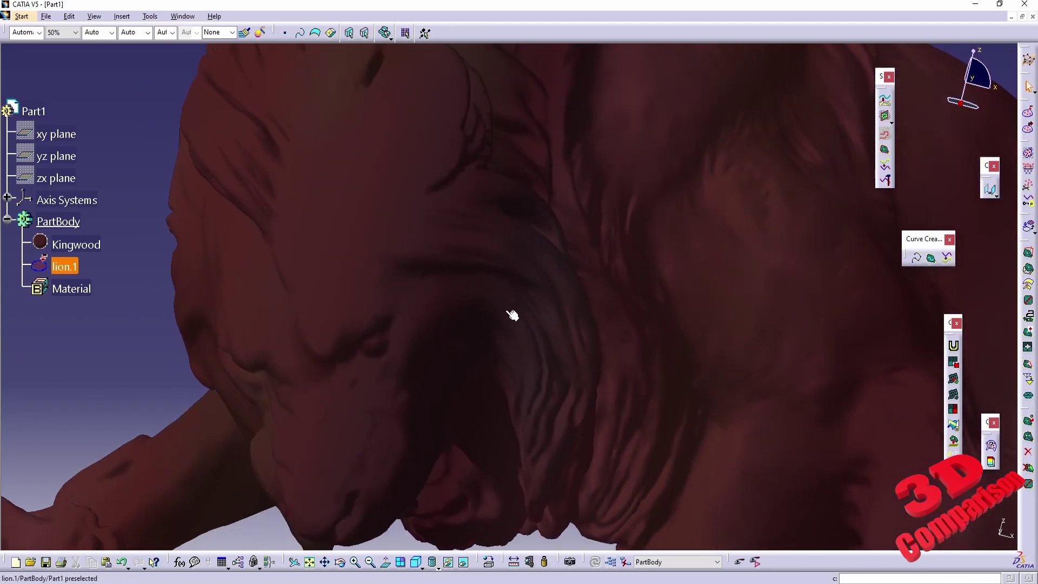
middle_drag(509, 292, 417, 143)
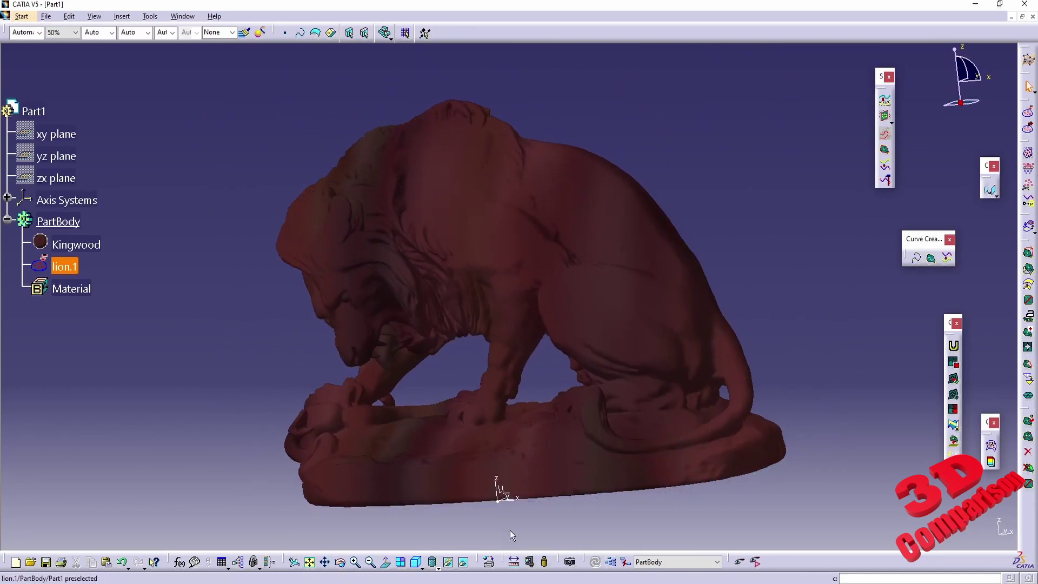
Set the material size of the lion's Kingwood material to 5 mm
double_click(88, 242)
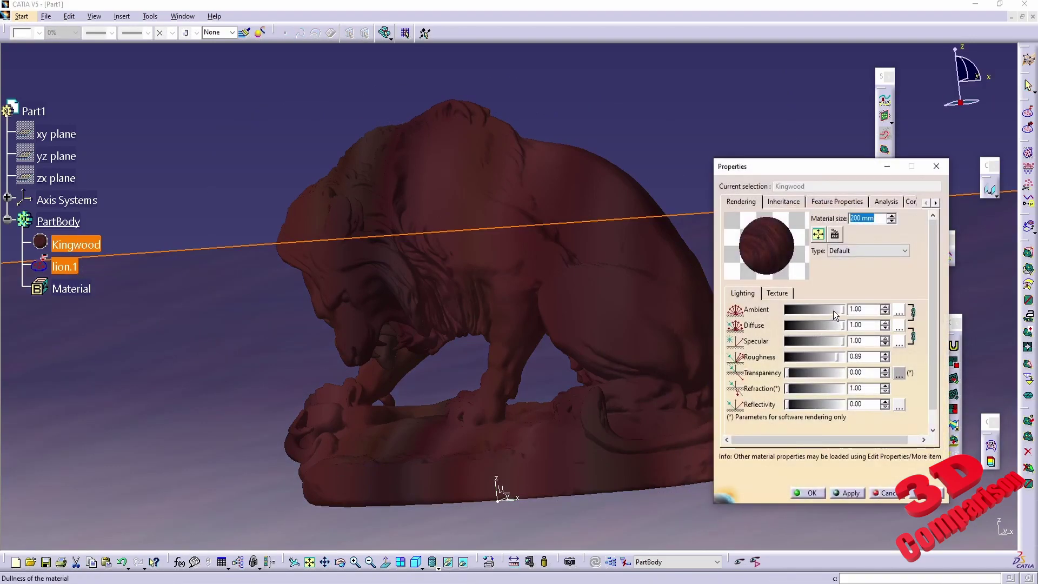
text(50)
key(Return)
middle_drag(626, 295, 574, 297)
middle_drag(608, 343, 541, 341)
key(BackSpace)
key(Return)
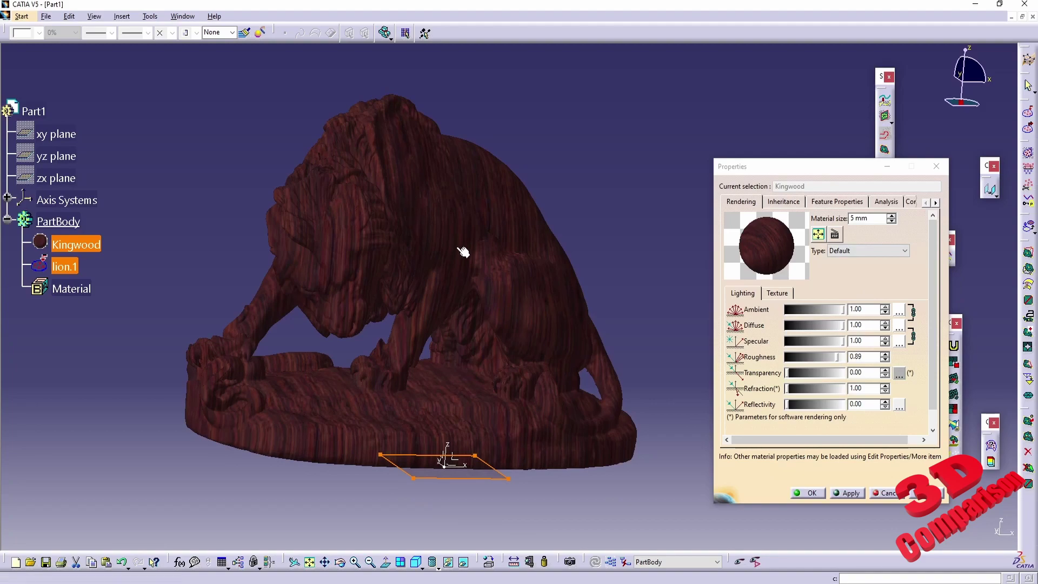
click(811, 493)
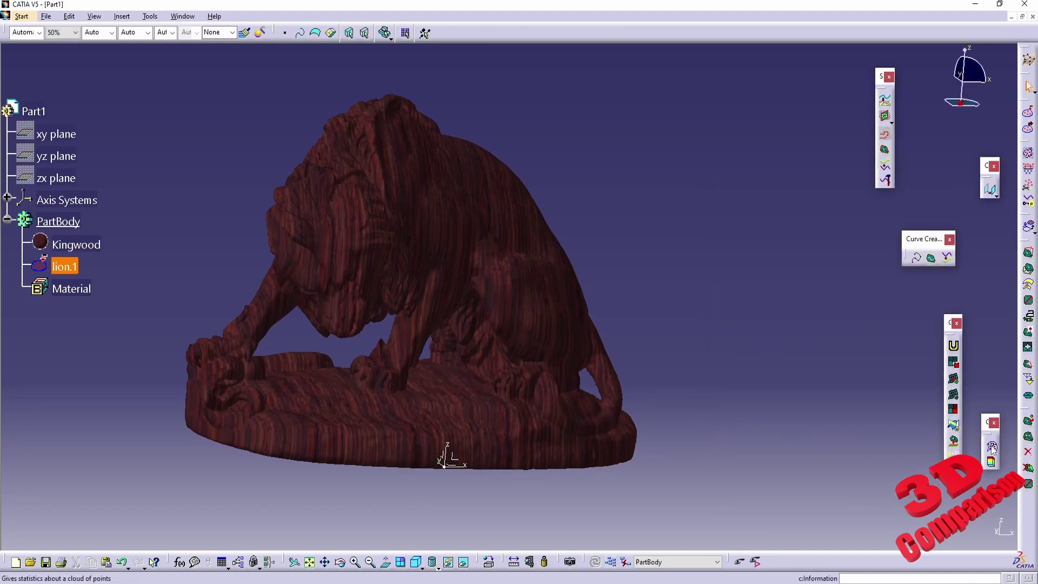
Display the mesh statistics of lion.1 and examine its overall dimensions
click(547, 328)
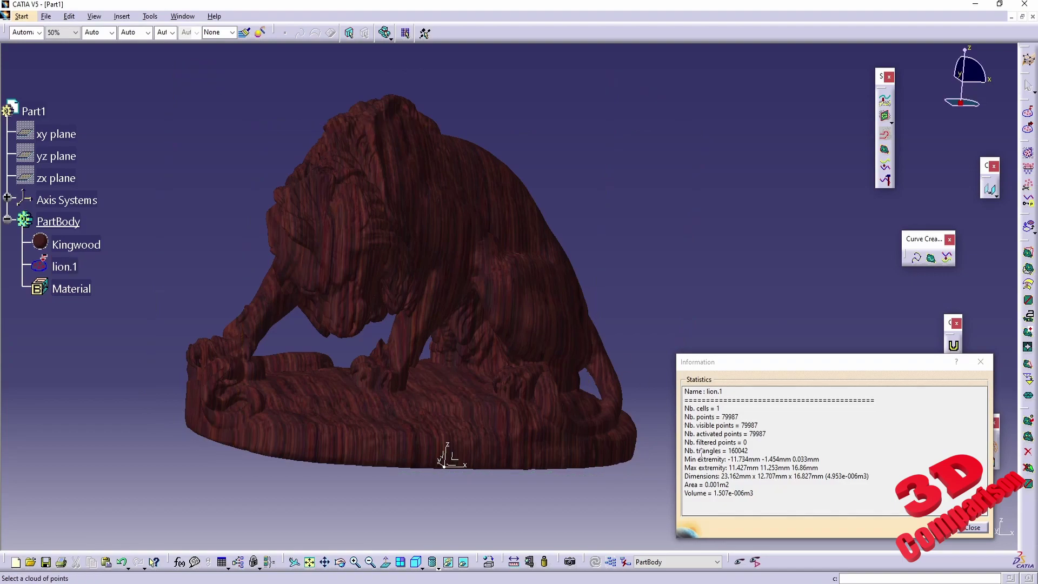
drag(721, 476, 806, 478)
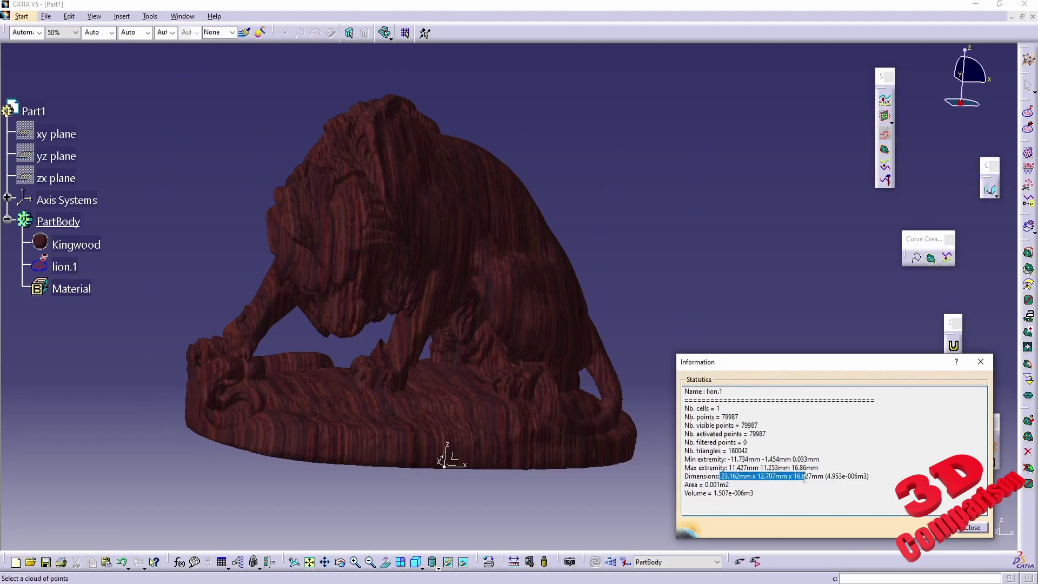
middle_drag(515, 271, 281, 451)
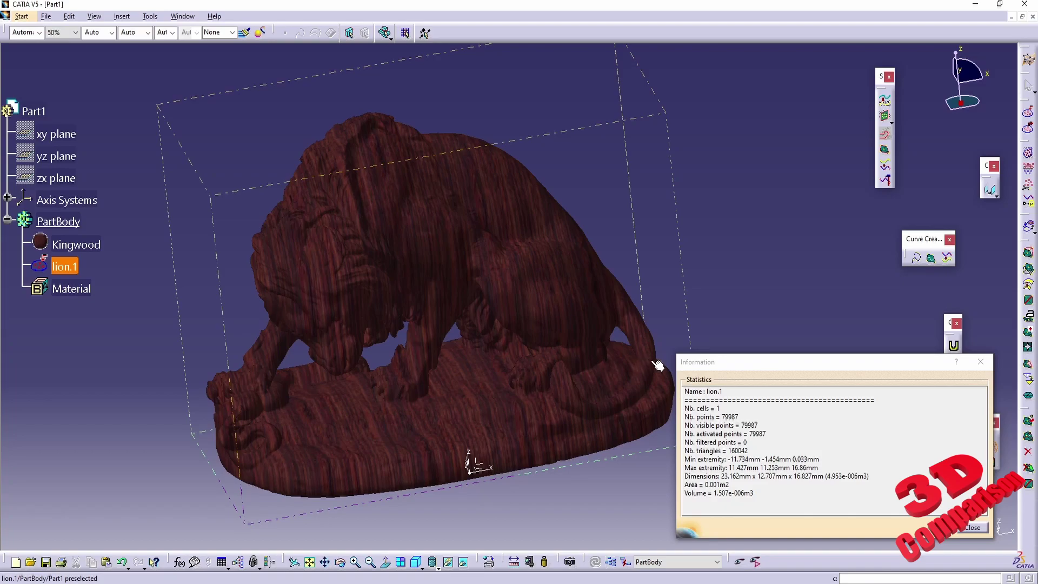
middle_drag(473, 445, 419, 526)
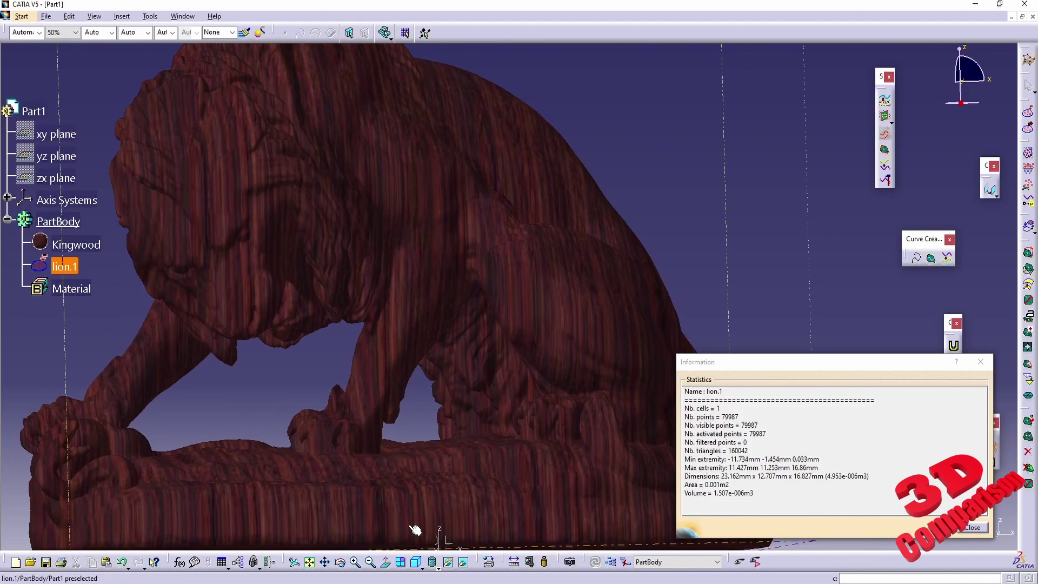
Close the mesh statistics, switch to Blender and look through further wood materials in the search results
mouse_move(382, 583)
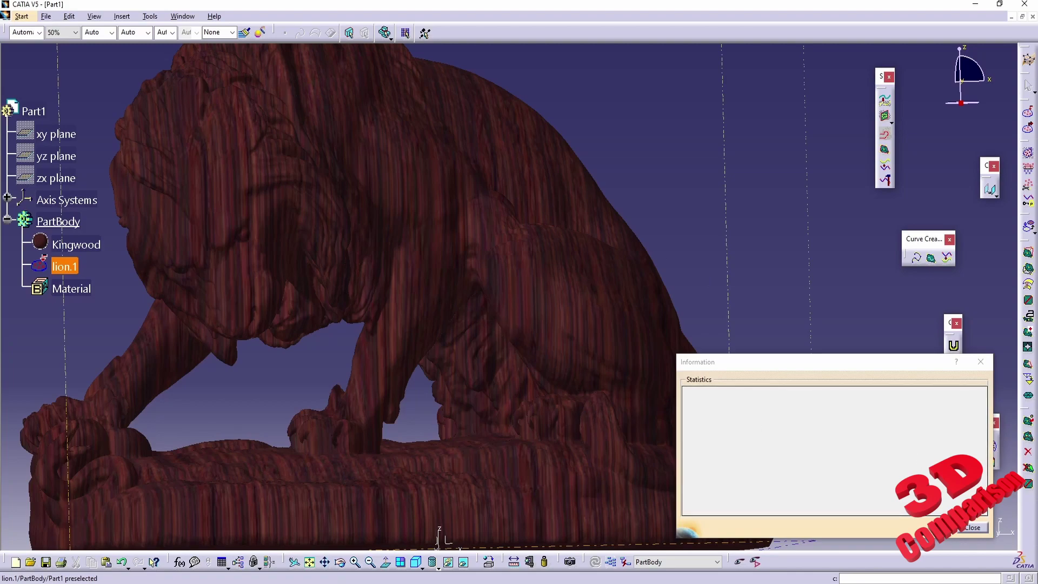
key(Escape)
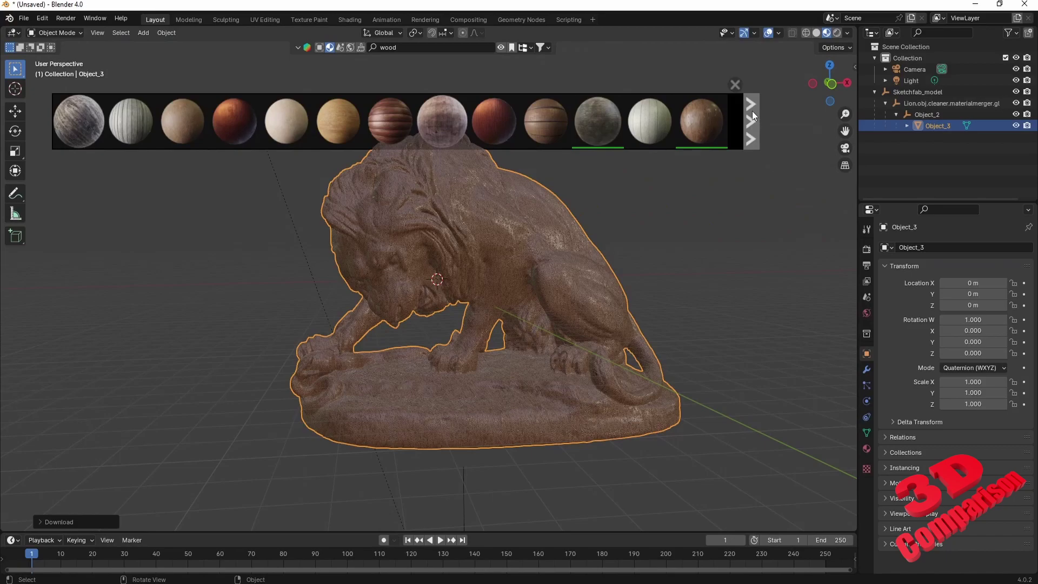
click(752, 112)
mouse_move(655, 127)
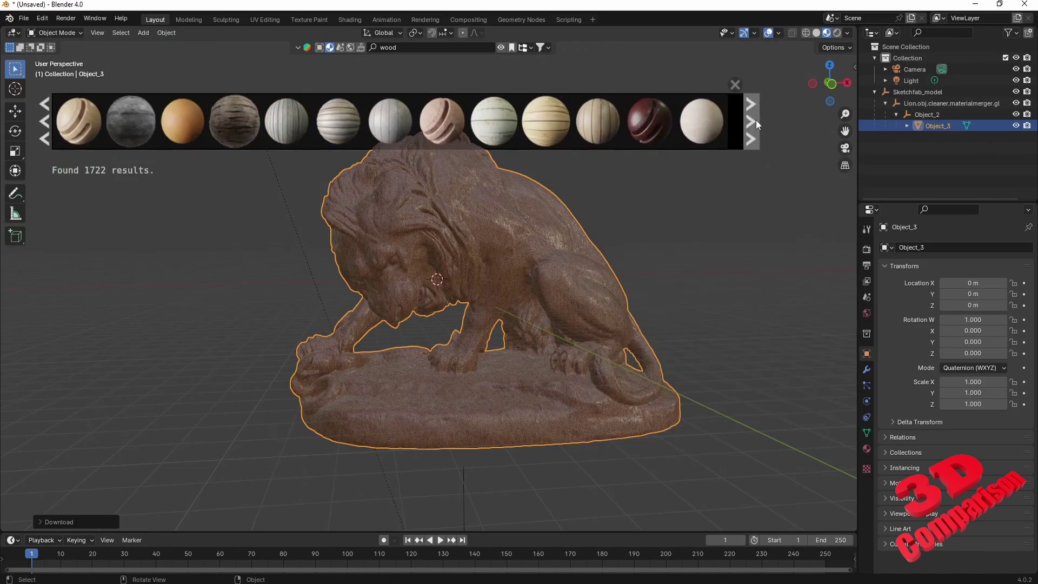
click(757, 123)
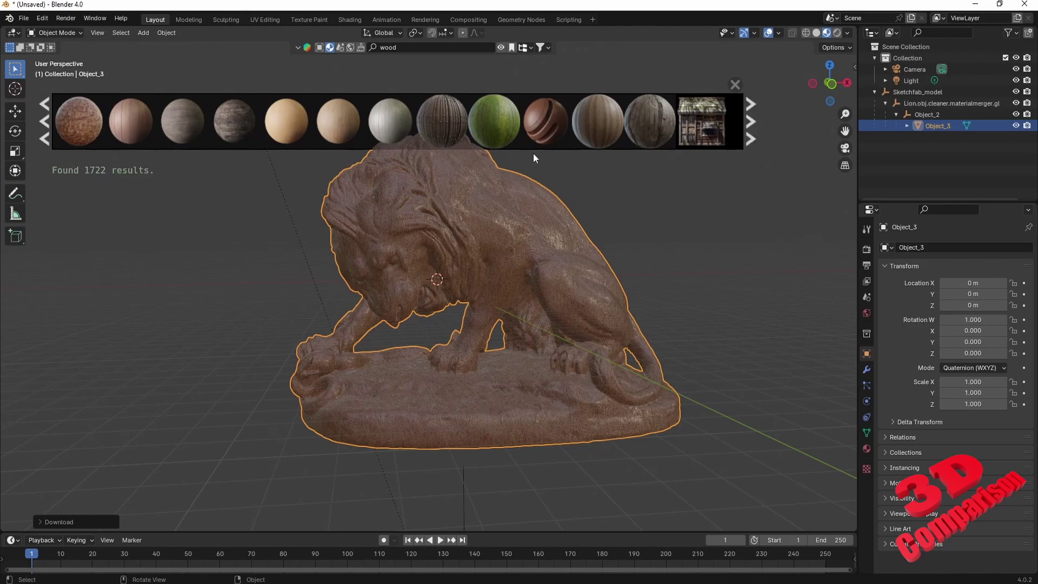
mouse_move(713, 126)
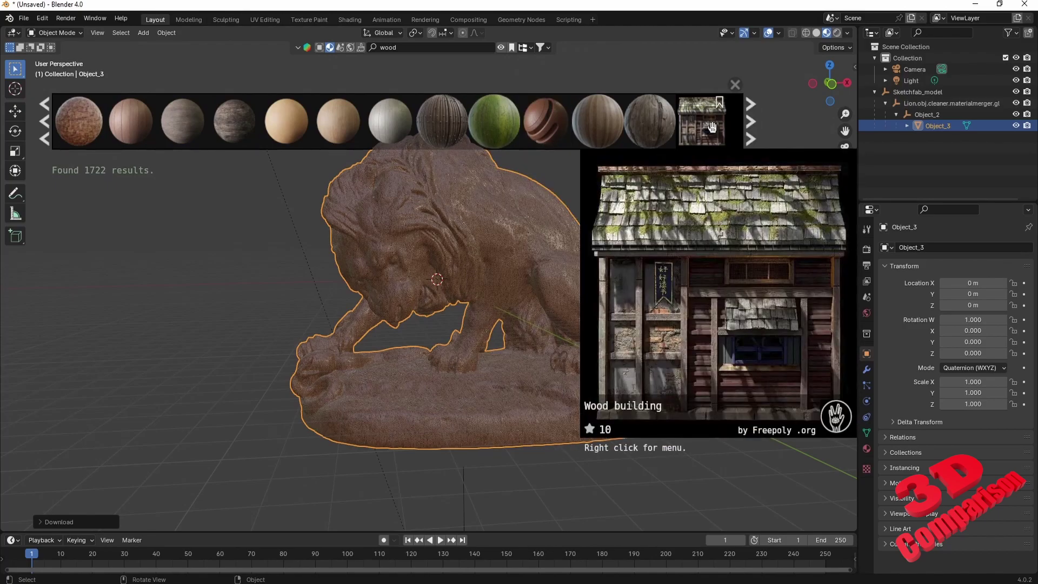
mouse_move(592, 128)
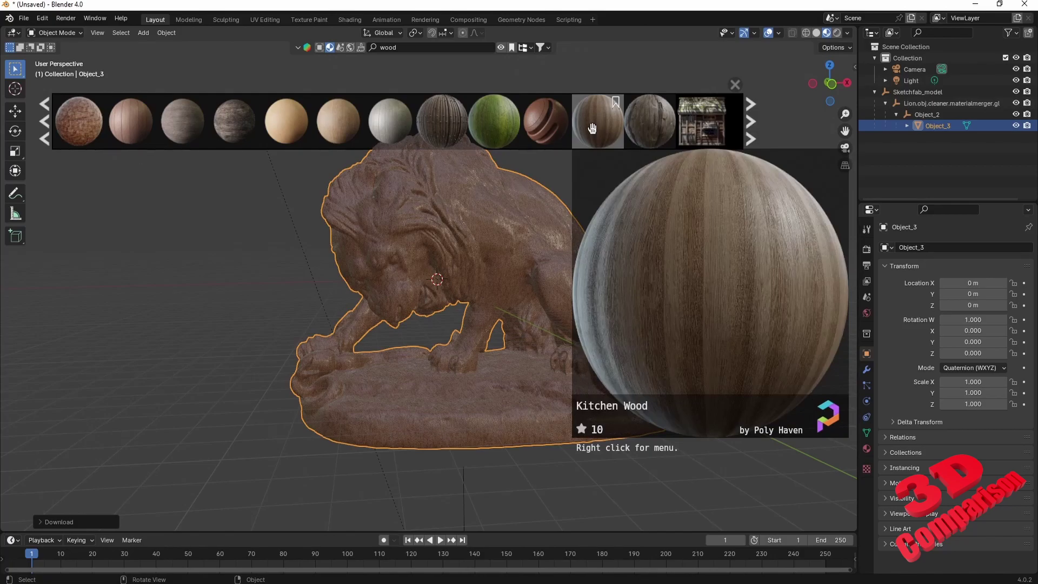
mouse_move(544, 126)
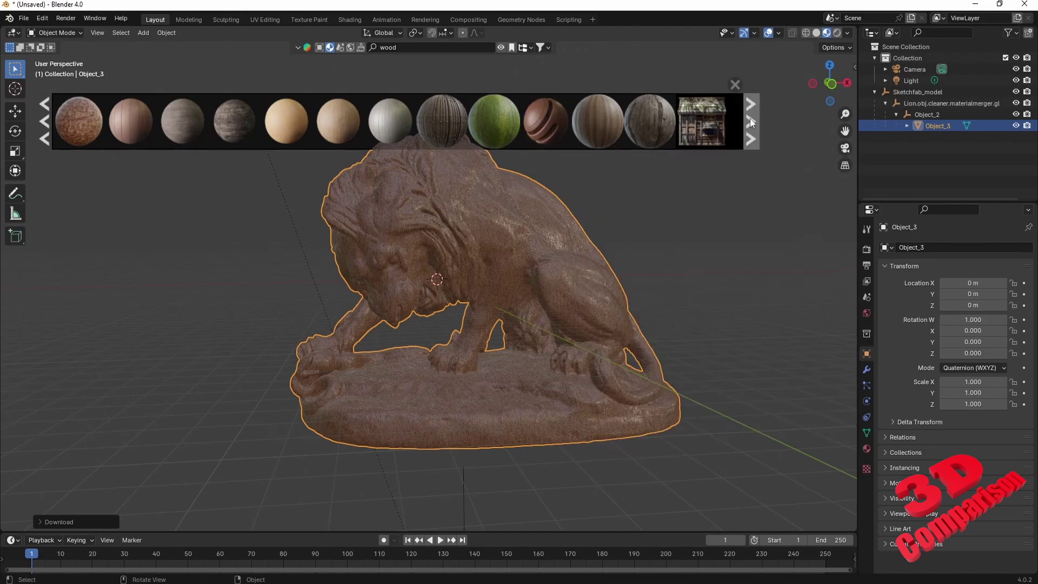
click(751, 119)
Search the material library for glass and apply the crackled clear material named Glass to the lion sculpture
click(411, 47)
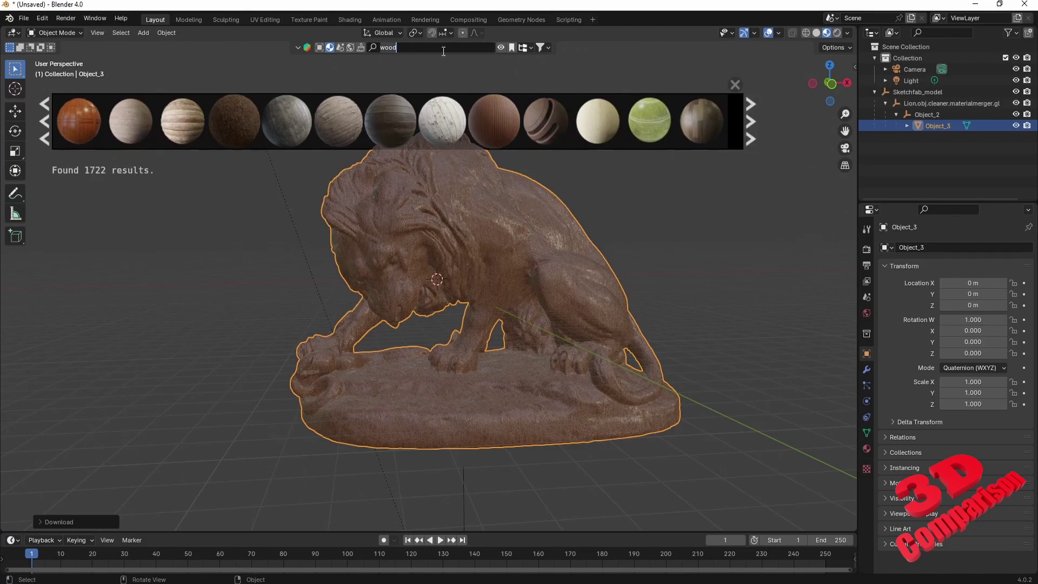
text(glass)
key(Return)
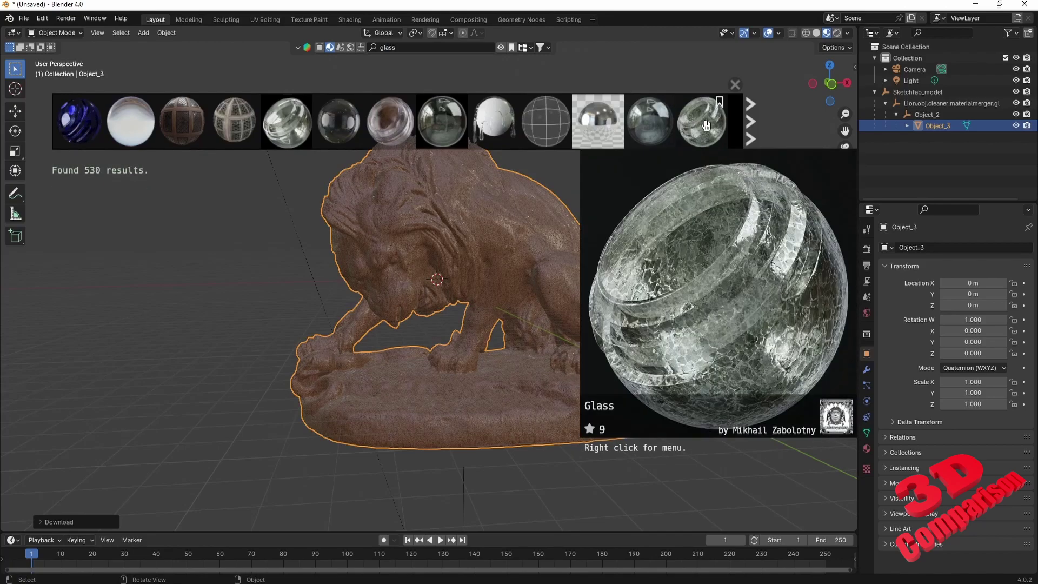
drag(707, 126, 499, 261)
scroll(485, 265, up, 1)
scroll(487, 270, up, 2)
scroll(487, 270, down, 3)
mouse_move(567, 281)
middle_down()
mouse_move(477, 275)
mouse_move(558, 287)
middle_up()
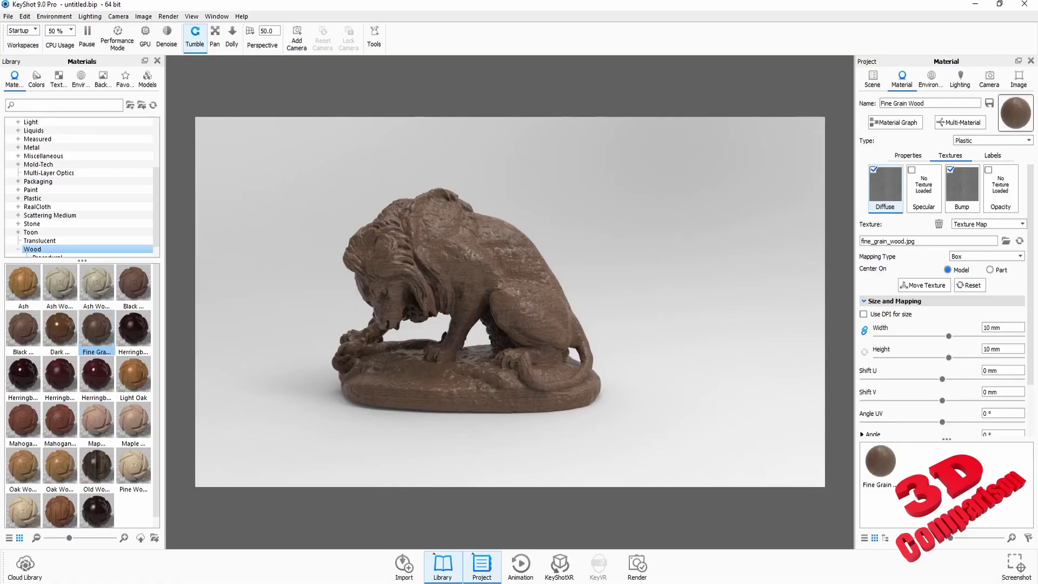
Switch to KeyShot, search the material library for glass and apply the grey Glass Heavy material to the lion
click(58, 104)
text(glass)
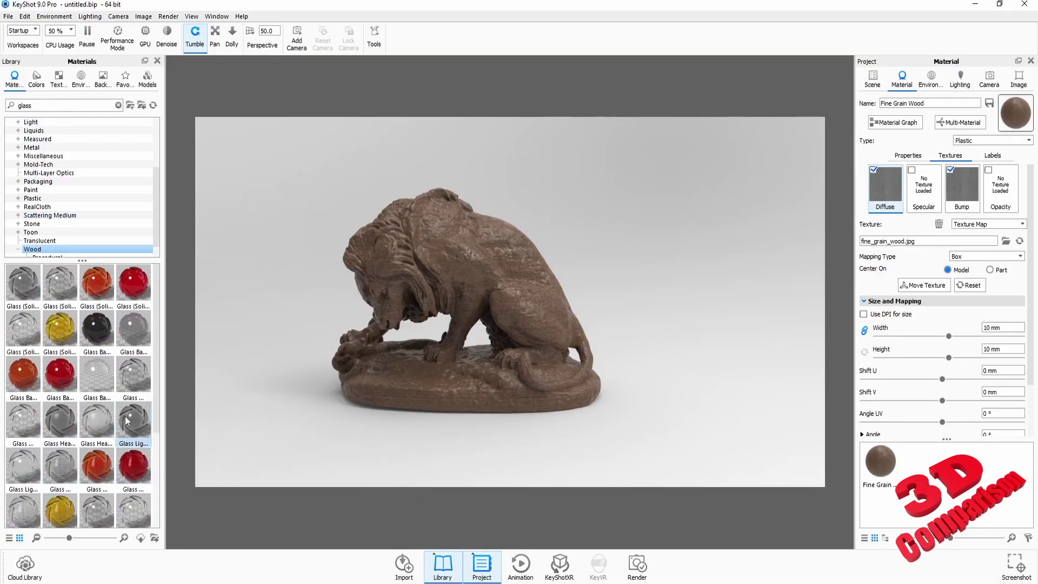
click(60, 421)
drag(436, 296, 436, 297)
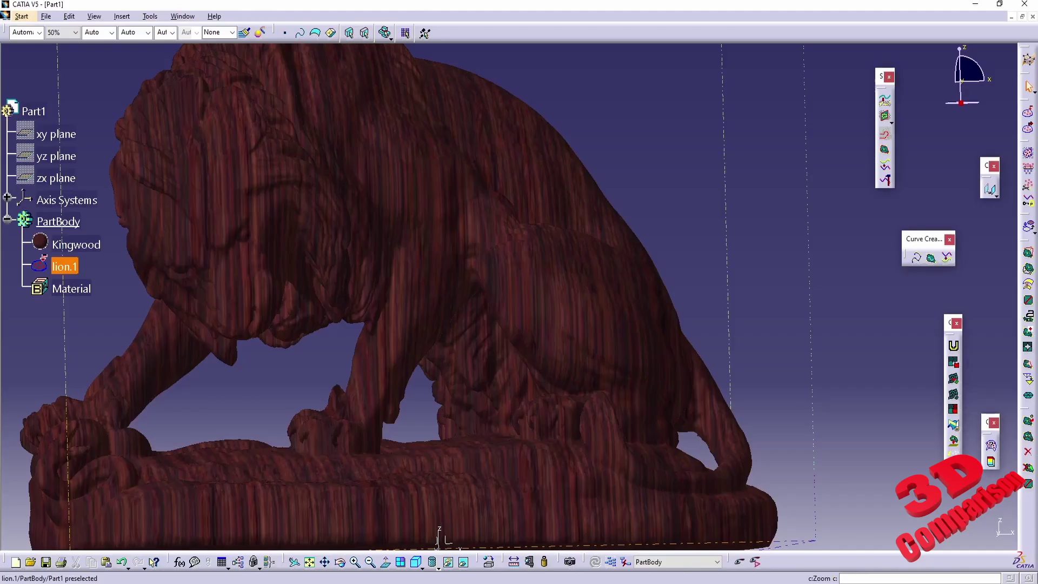
Switch to CATIA and apply Smoked Glass from the Other family of the Default Material Catalog to the lion's PartBody
click(488, 563)
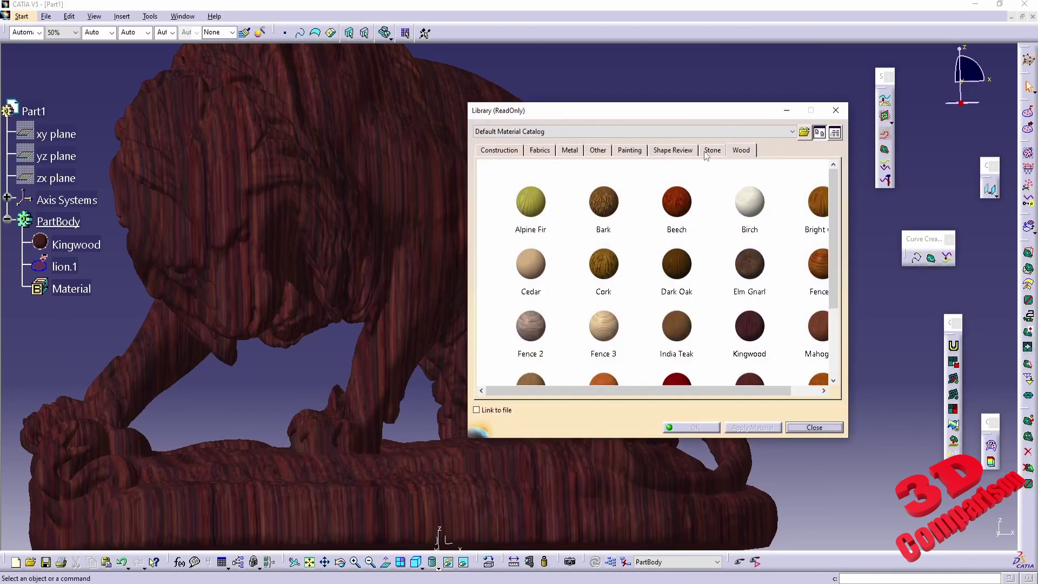
click(598, 150)
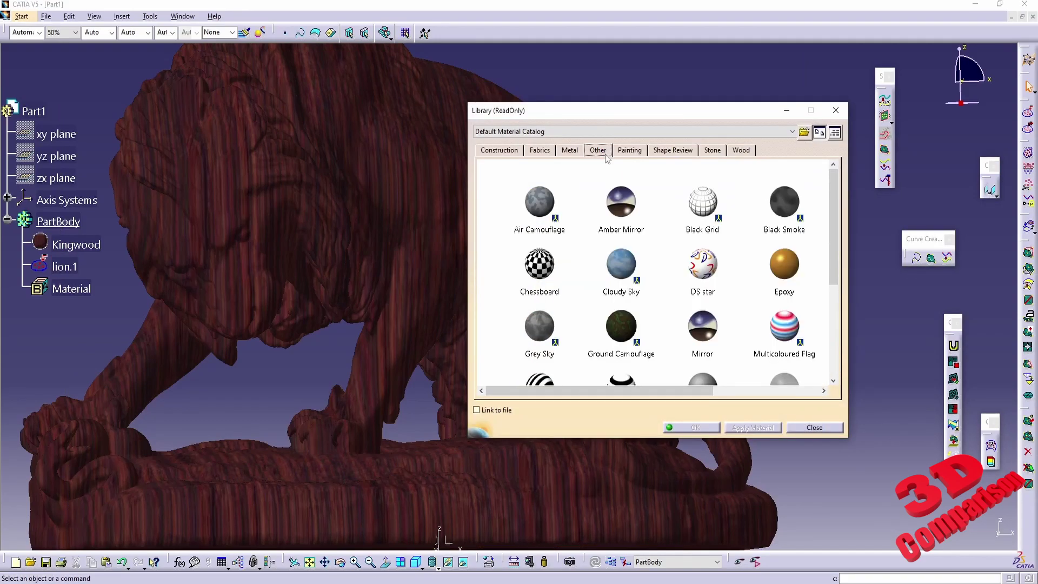
scroll(654, 286, down, 1)
click(706, 315)
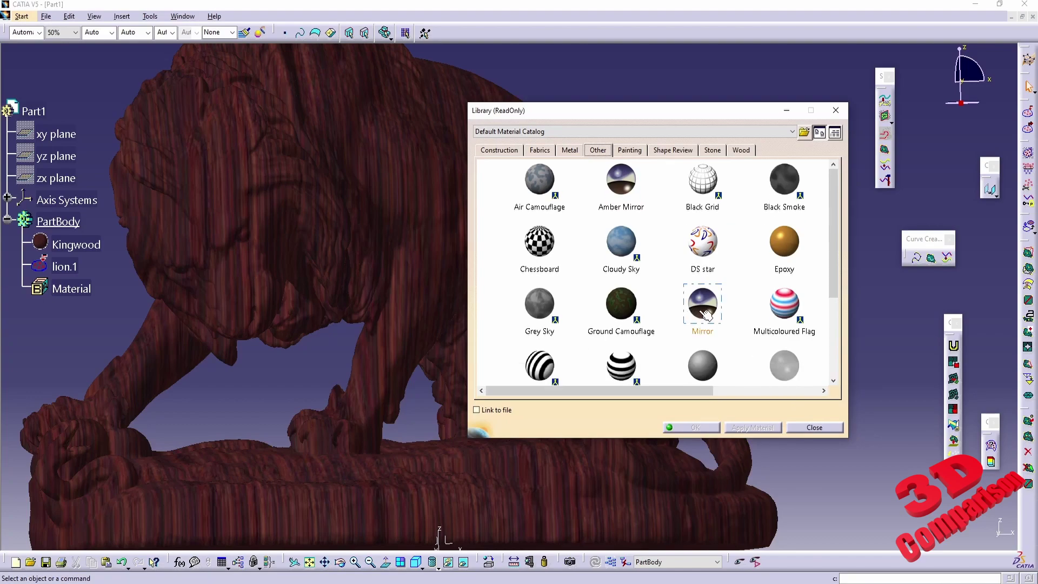
scroll(706, 316, down, 2)
click(786, 334)
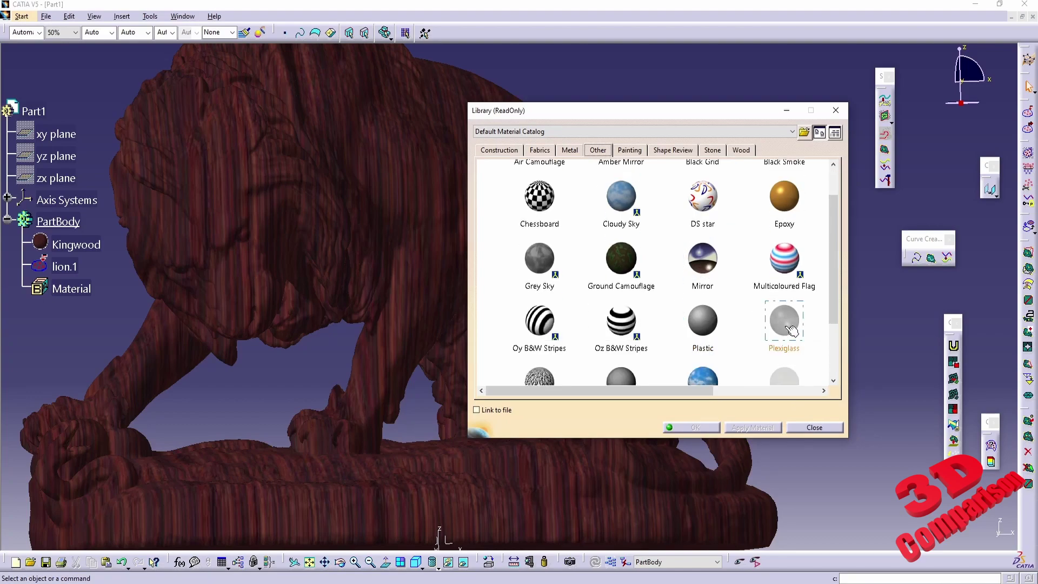
scroll(745, 319, down, 5)
click(791, 268)
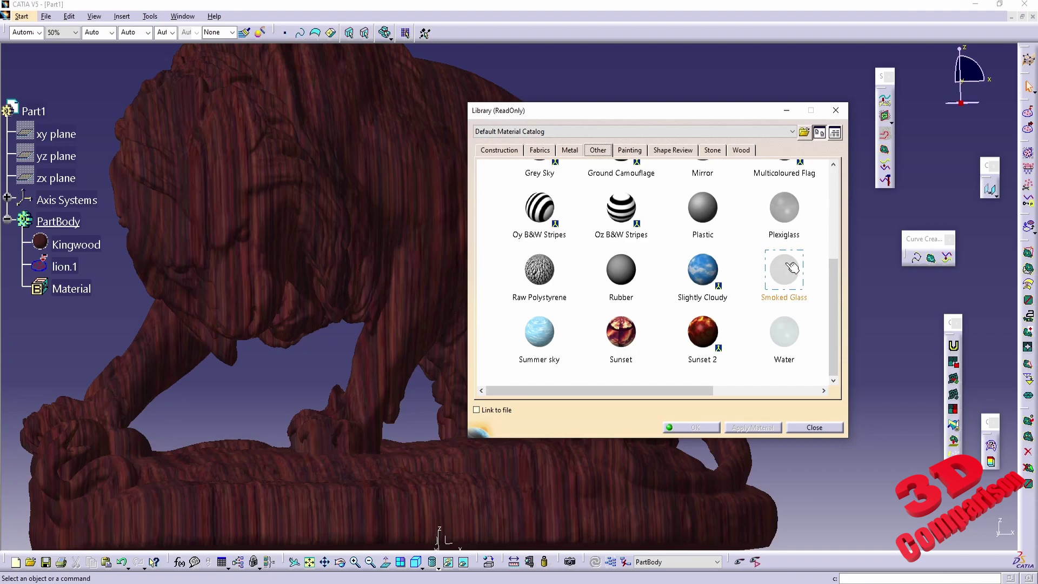
click(624, 275)
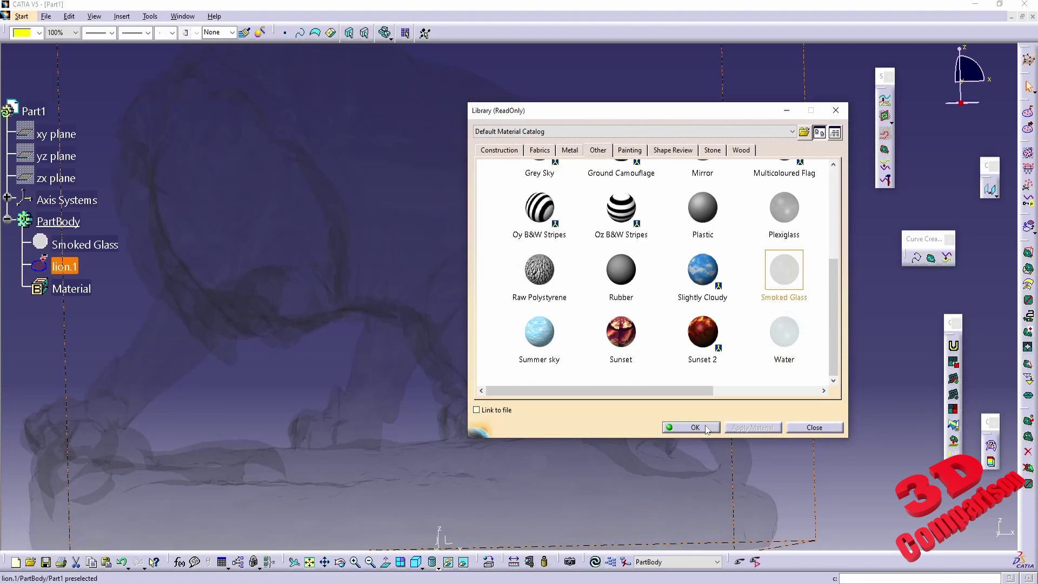
click(695, 428)
middle_drag(706, 429, 622, 301)
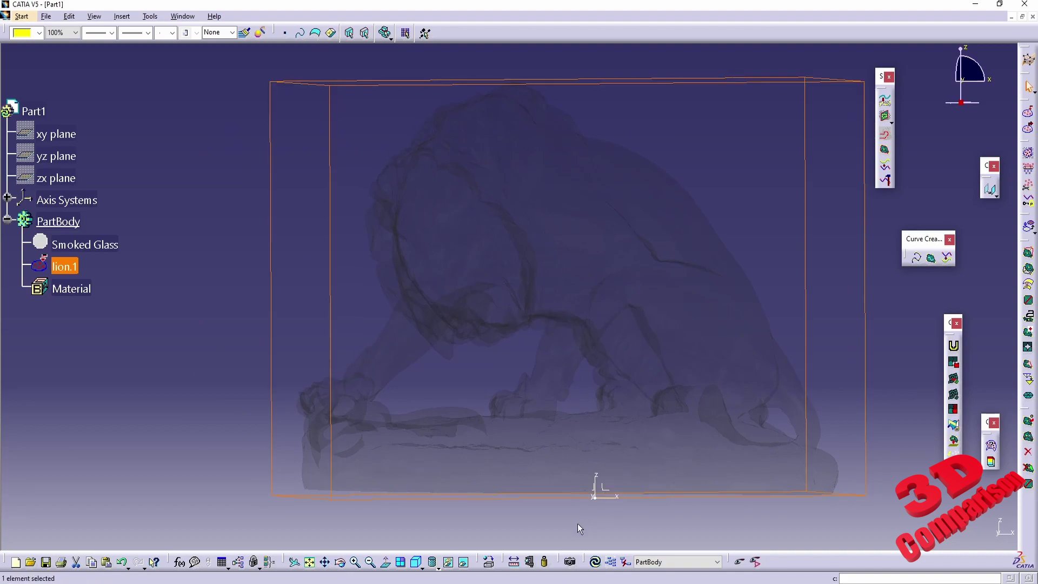
Render the smoked glass lion against the cloudy sky scene with CATIA's rendering tool
mouse_move(591, 371)
middle_down()
mouse_move(591, 424)
mouse_move(585, 365)
middle_up()
click(585, 365)
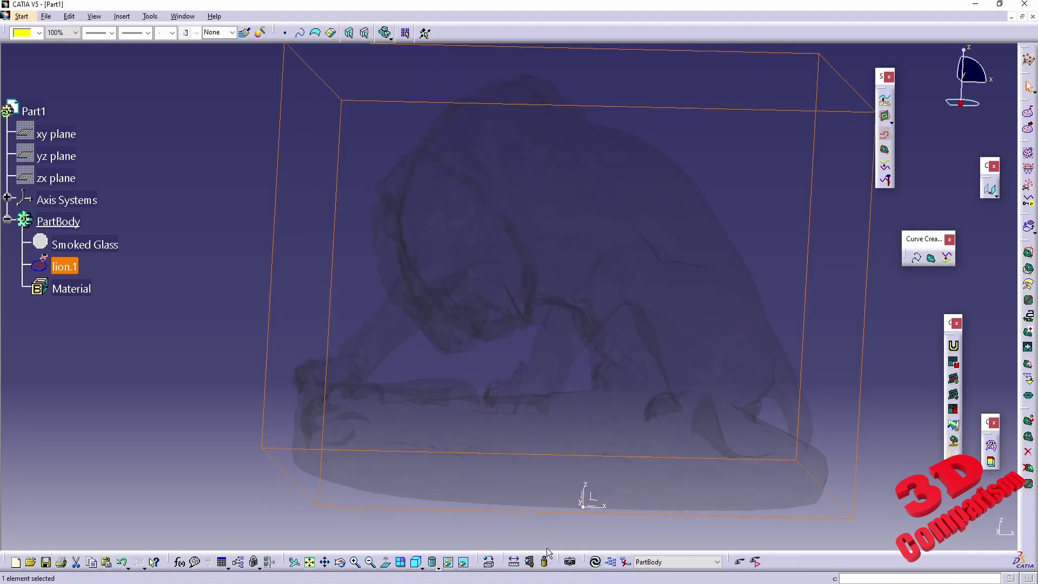
click(571, 562)
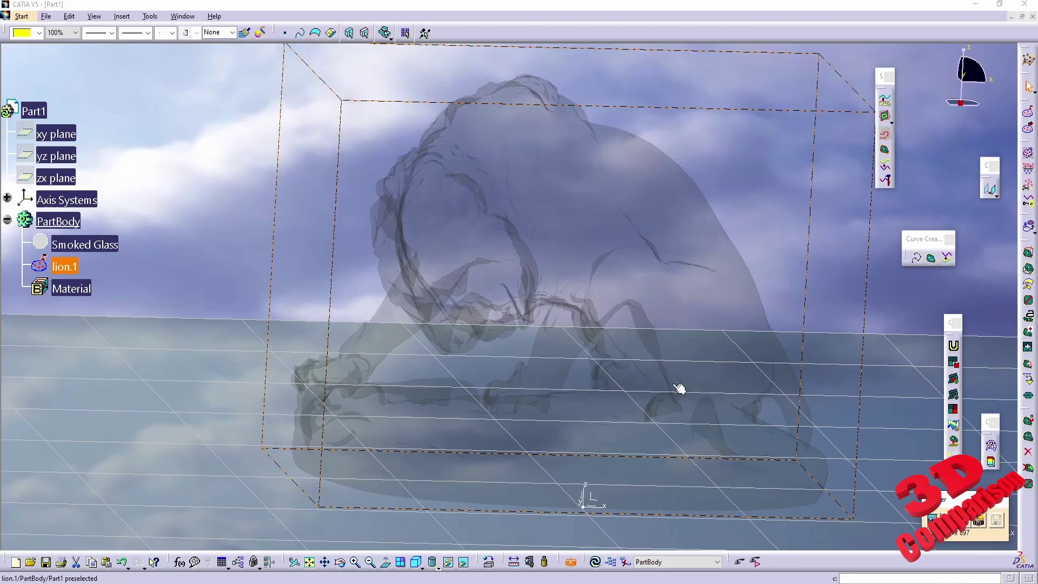
middle_drag(573, 403, 554, 364)
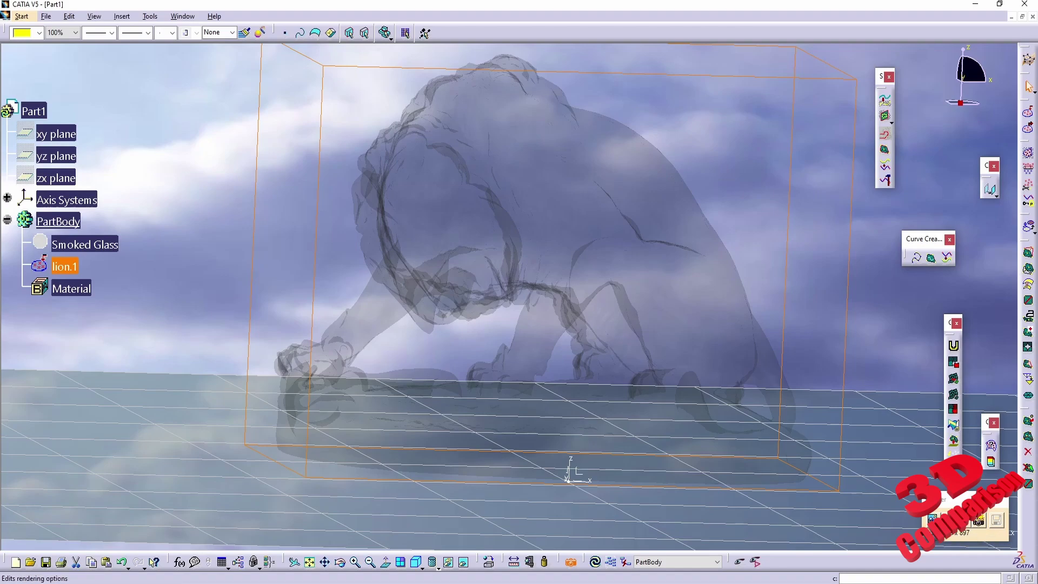
click(978, 521)
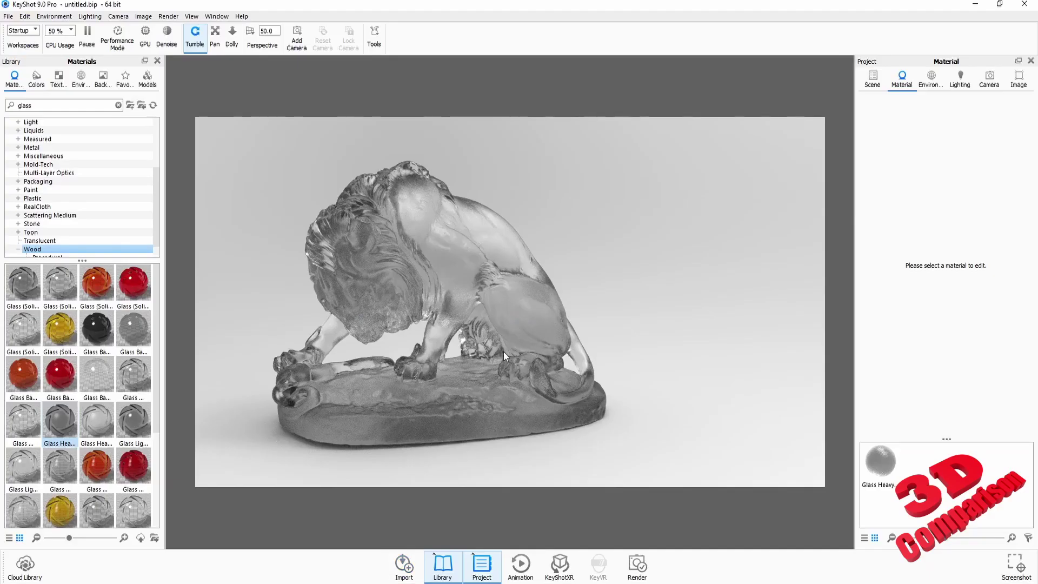
Switch to KeyShot and examine the glass lion from several angles, also checking the available CPU usage options
drag(504, 351, 531, 327)
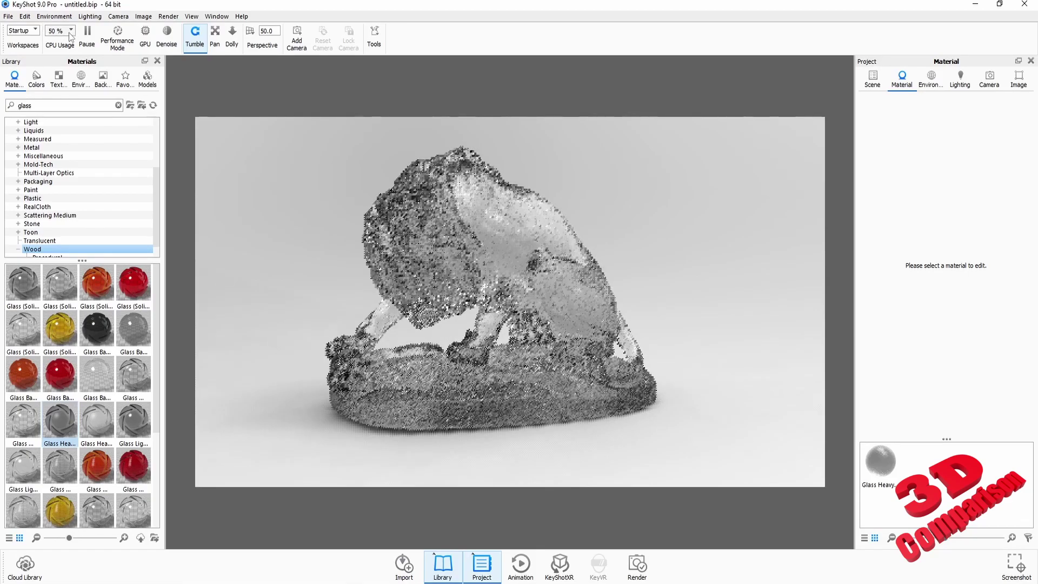
click(70, 31)
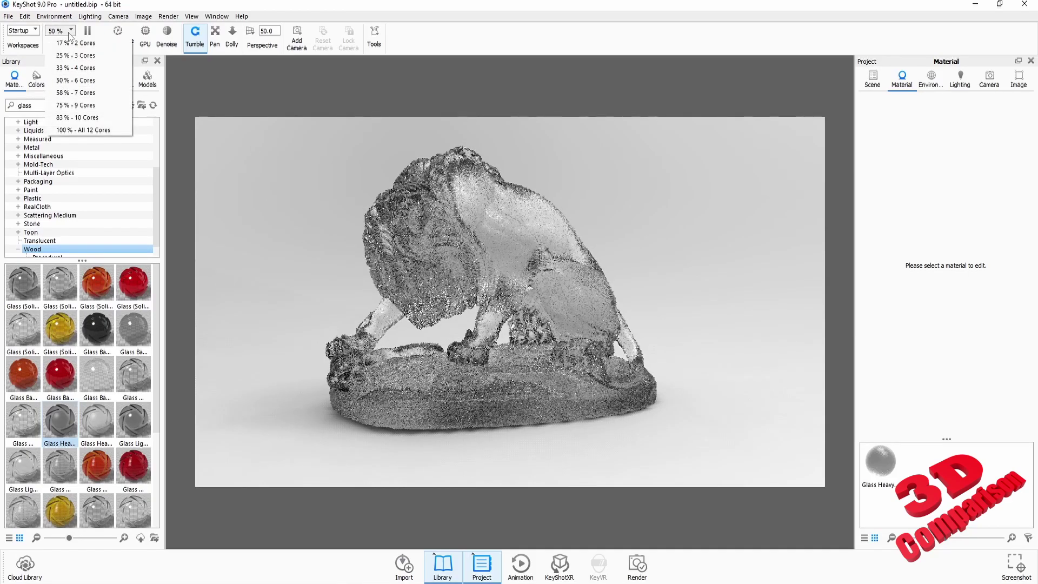
click(69, 31)
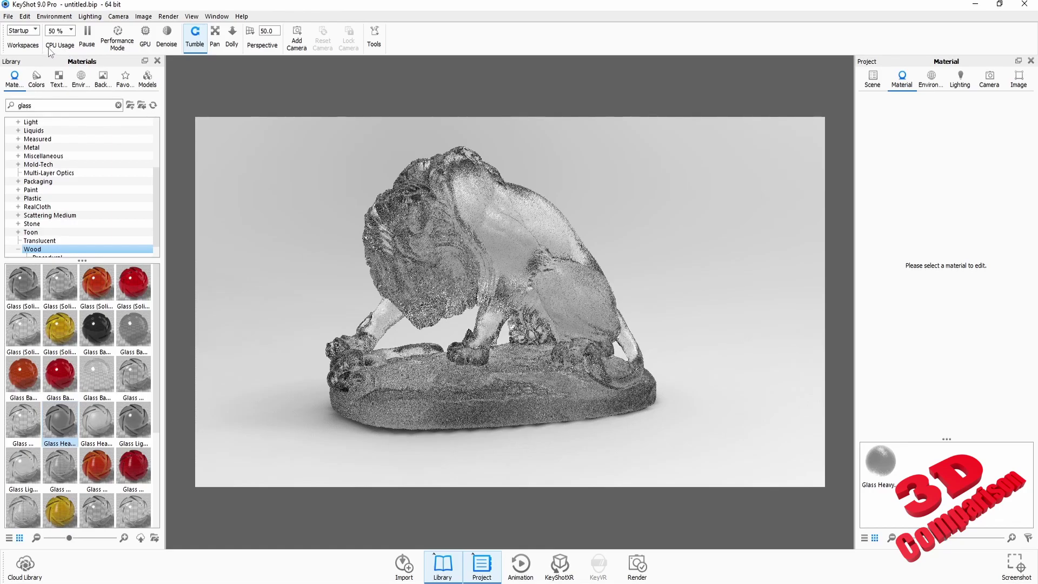
drag(628, 274, 378, 302)
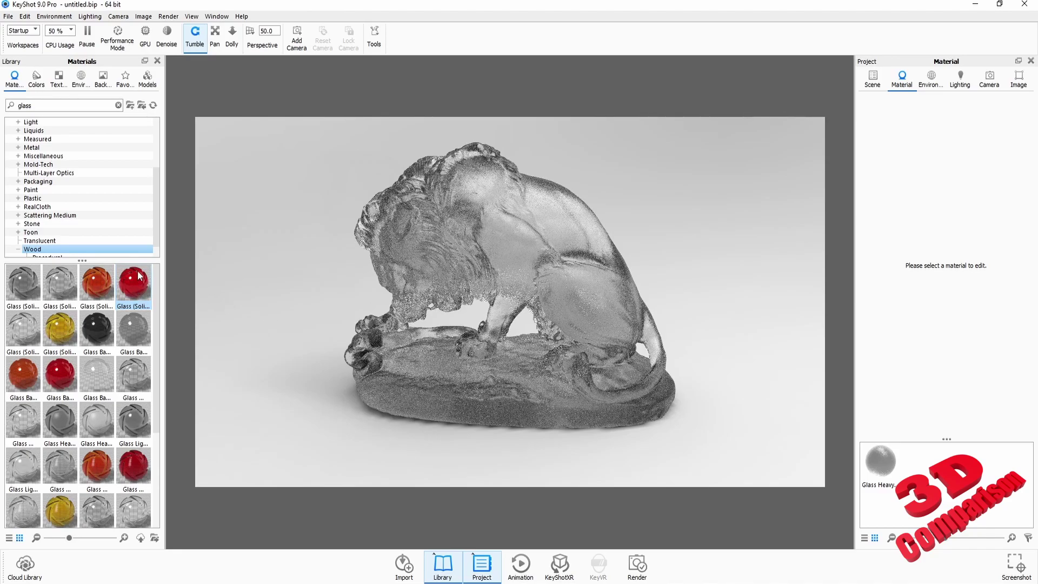
mouse_move(139, 277)
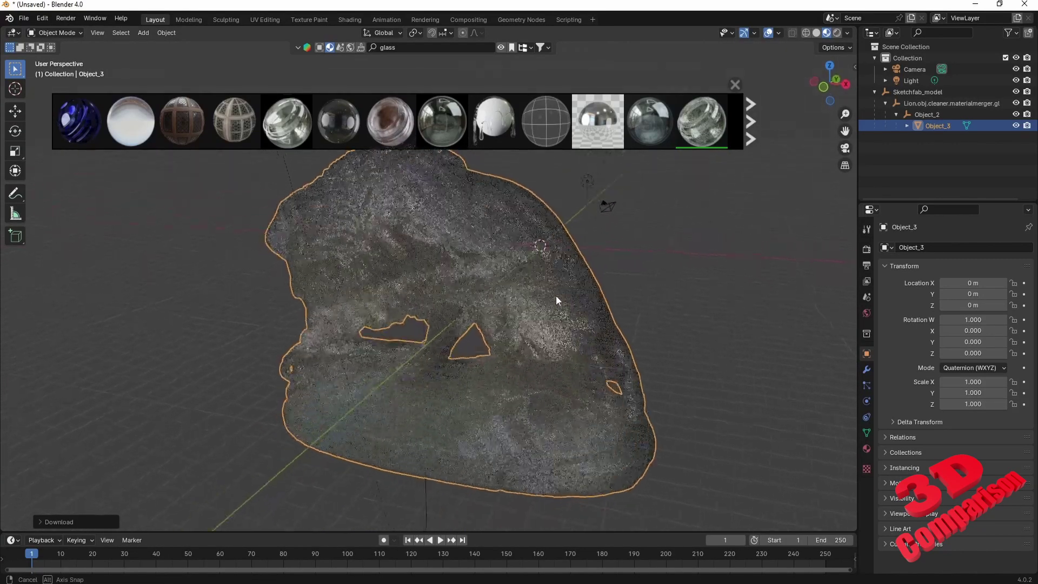
Switch to Blender and apply the fiery orange glass material from the second page of glass results to the lion
scroll(518, 275, up, 4)
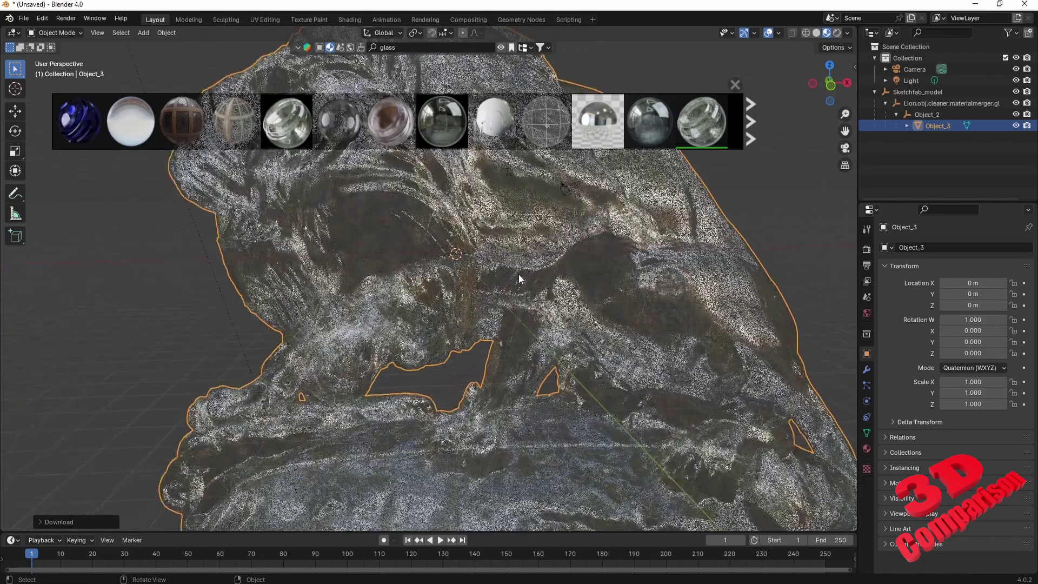
scroll(518, 274, down, 3)
click(751, 116)
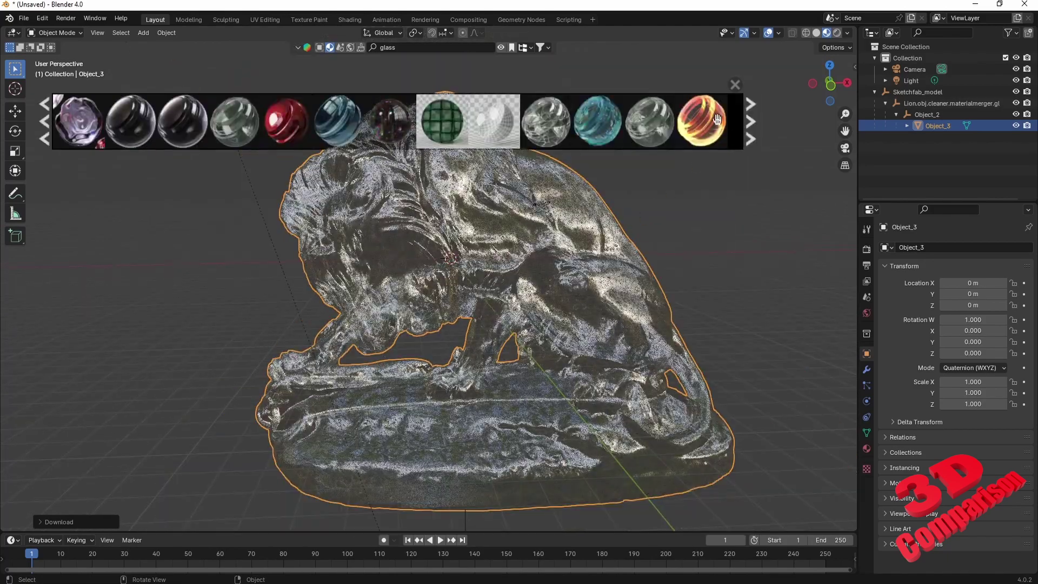
mouse_move(729, 119)
drag(702, 121, 594, 292)
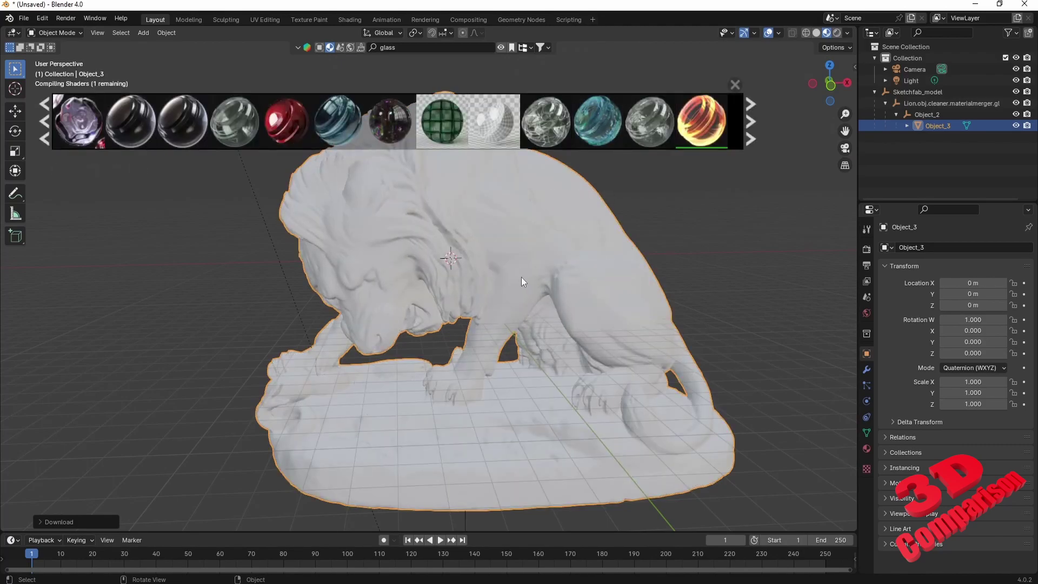
middle_drag(540, 293, 592, 249)
Apply the teal textured glass material to the lion and switch the viewport to Rendered shading
drag(597, 122, 553, 288)
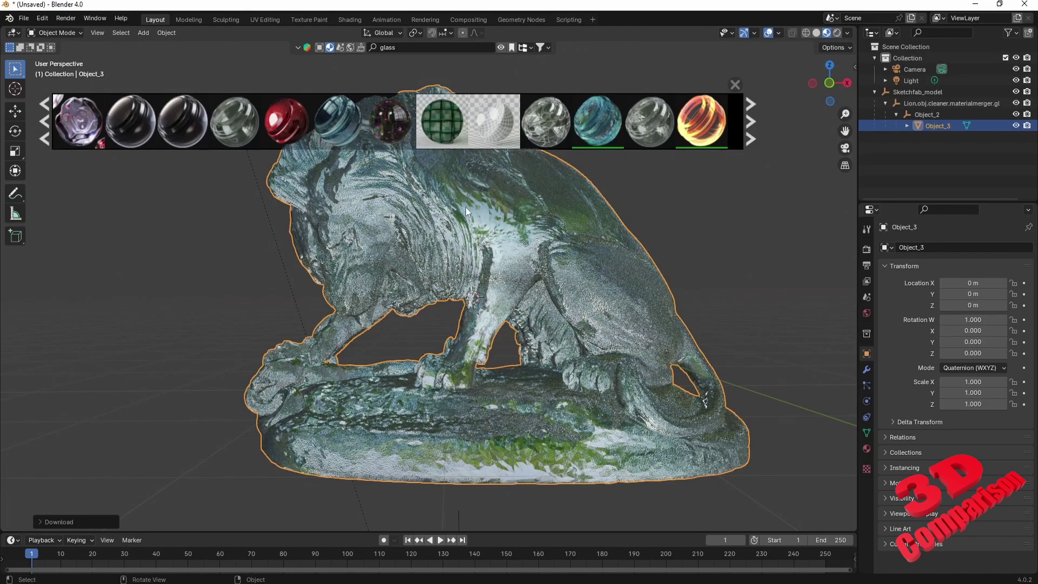
mouse_move(422, 339)
middle_down()
mouse_move(539, 326)
mouse_move(488, 348)
mouse_move(388, 336)
mouse_move(418, 336)
middle_up()
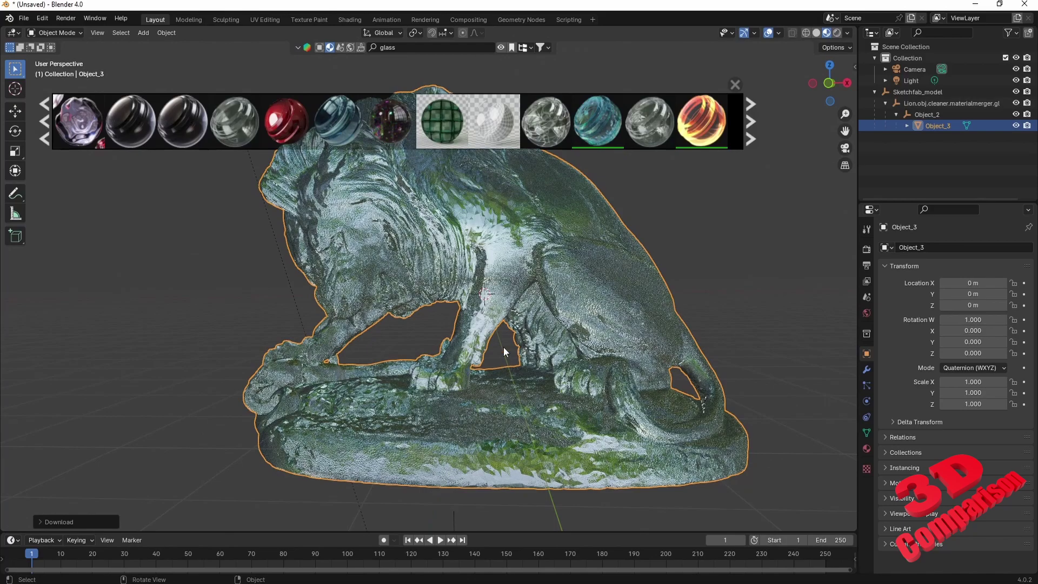
middle_drag(501, 345, 482, 353)
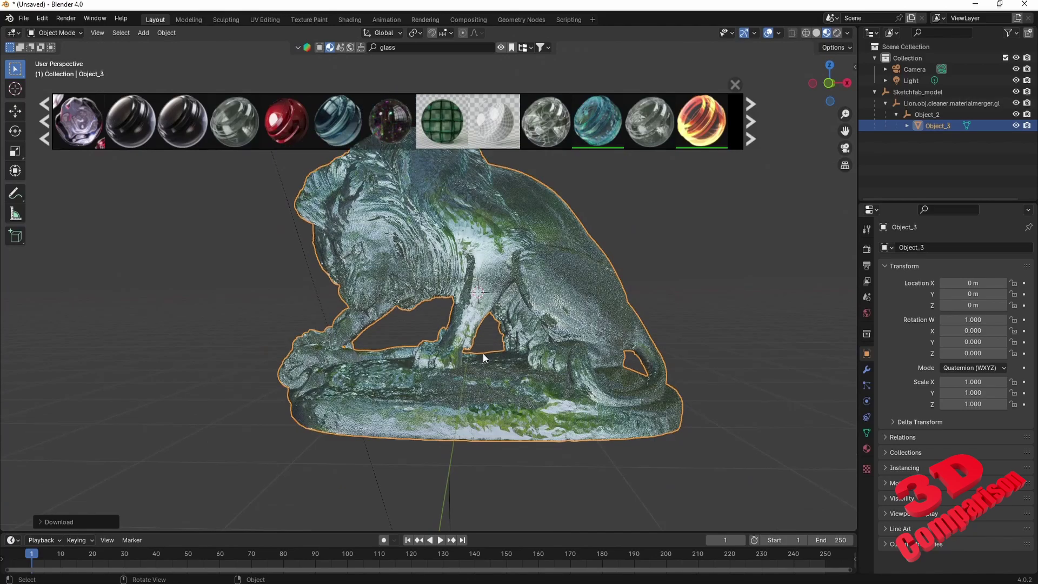
click(838, 33)
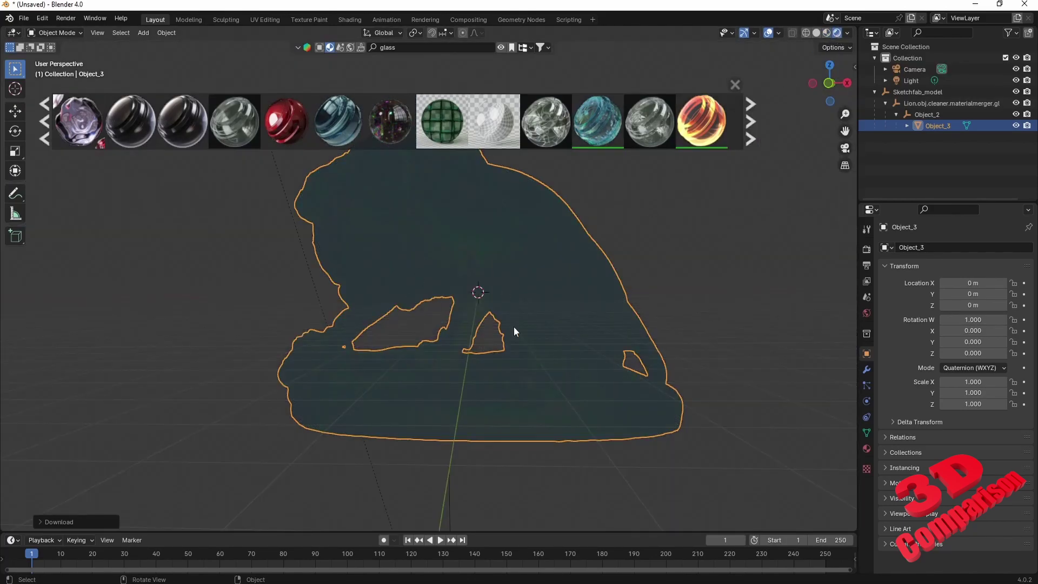
Select the point light and move it along the global Y axis to about -34.46 m
middle_drag(524, 258, 639, 330)
click(293, 189)
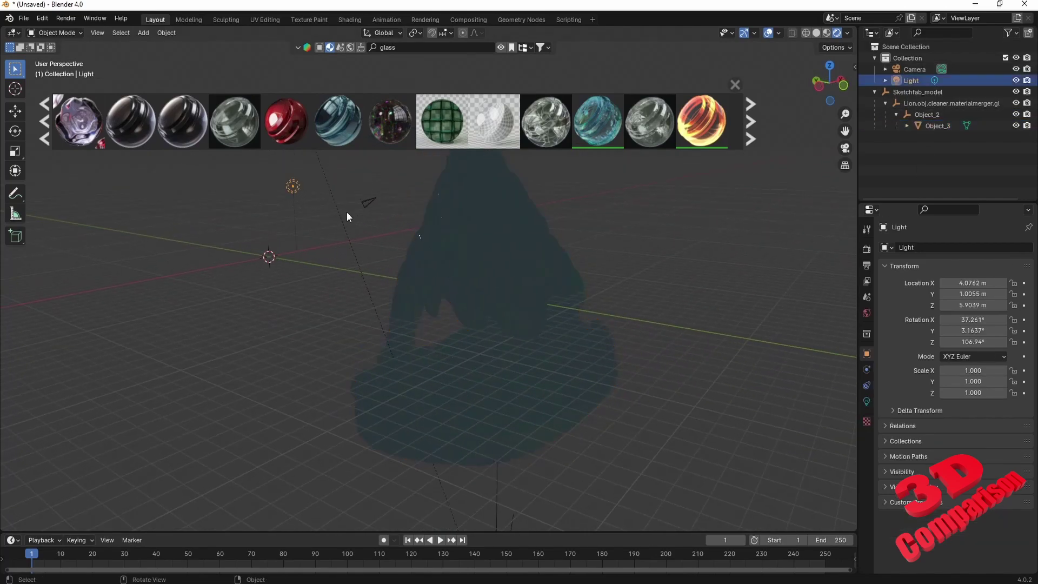
key(g)
key(y)
click(707, 358)
middle_drag(708, 358, 692, 349)
key(g)
key(y)
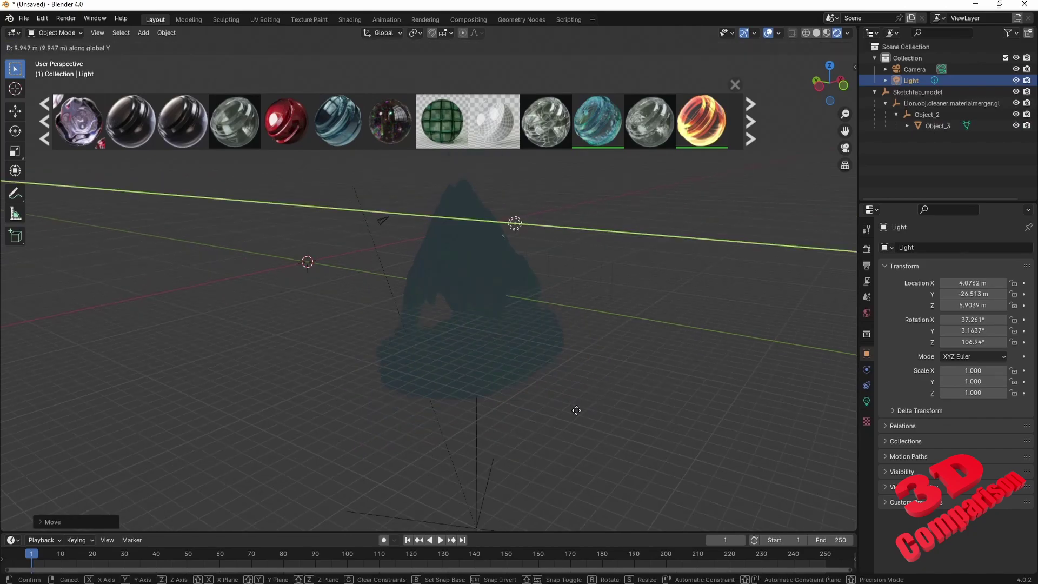
click(662, 408)
Move the light along the global X axis to about -16.36 m and along Y to about -43.69 m
key(g)
key(x)
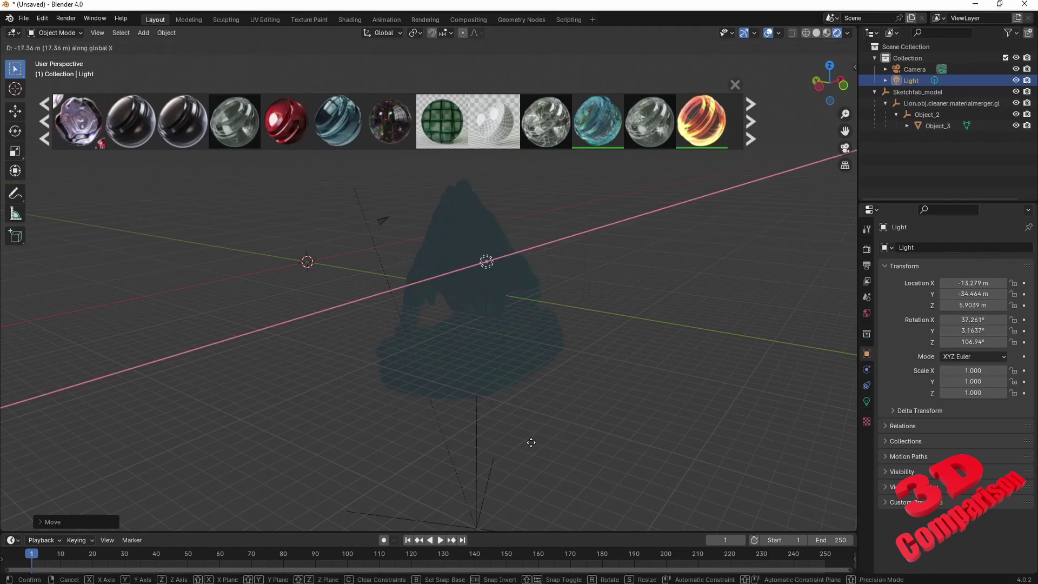
click(531, 446)
key(g)
key(y)
click(716, 426)
middle_drag(716, 427, 509, 405)
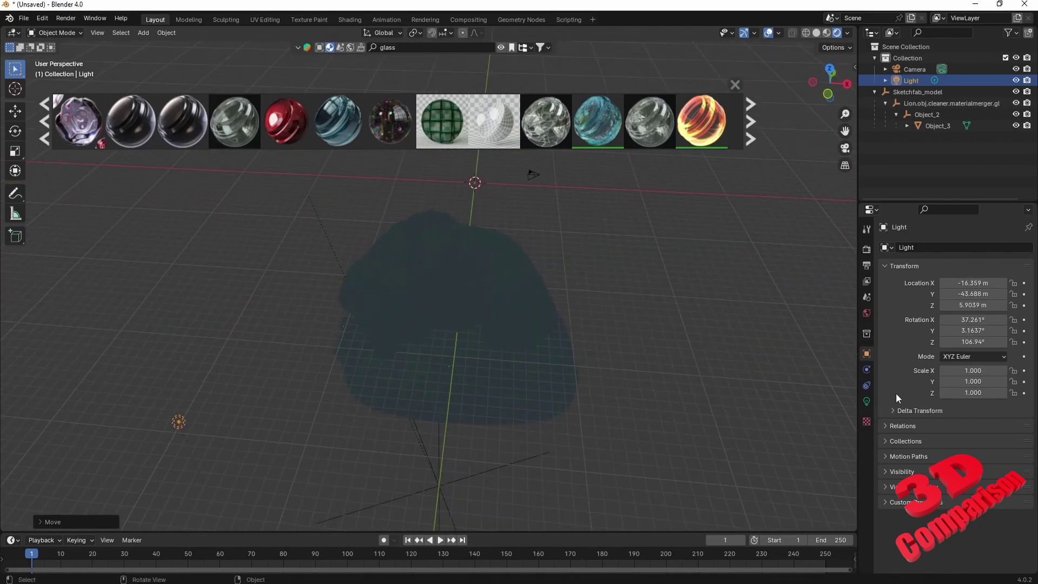
Set the light's power to 1022.5 W and move it freely about 17 m closer to the lion
click(867, 402)
drag(979, 325, 990, 324)
key(g)
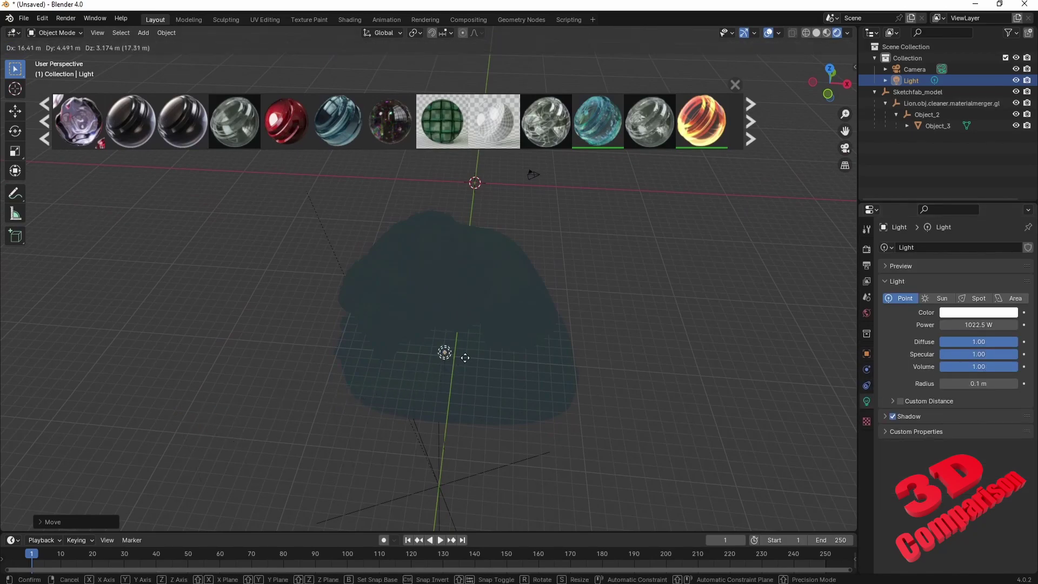
click(465, 357)
middle_drag(430, 415, 549, 317)
scroll(548, 316, up, 2)
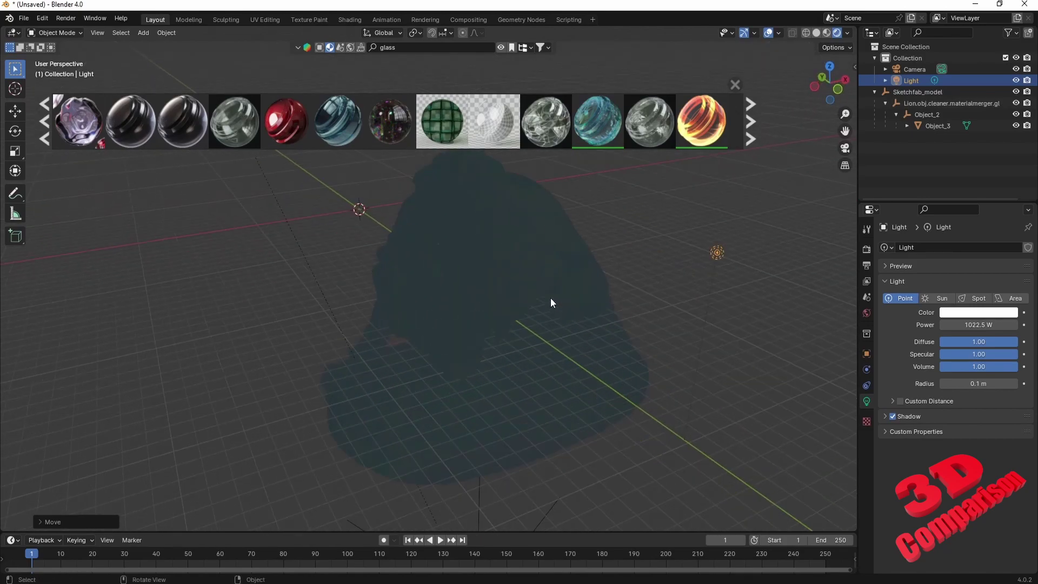
Switch the viewport to Material Preview shading and inspect the textured glass lion up close
click(828, 36)
mouse_move(643, 338)
middle_down()
mouse_move(595, 308)
mouse_move(561, 323)
mouse_move(530, 307)
middle_up()
scroll(530, 307, up, 5)
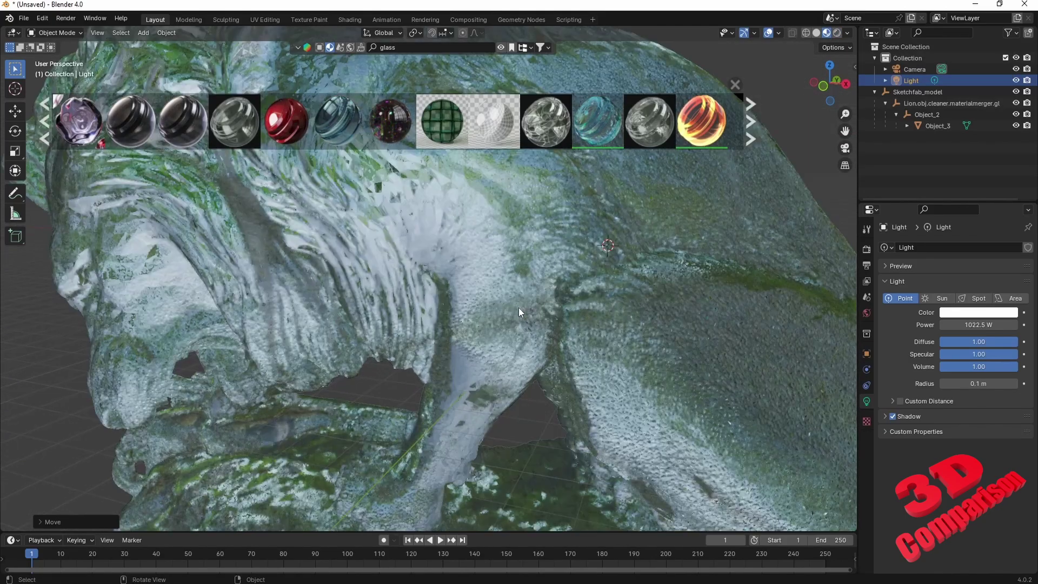
scroll(469, 312, down, 5)
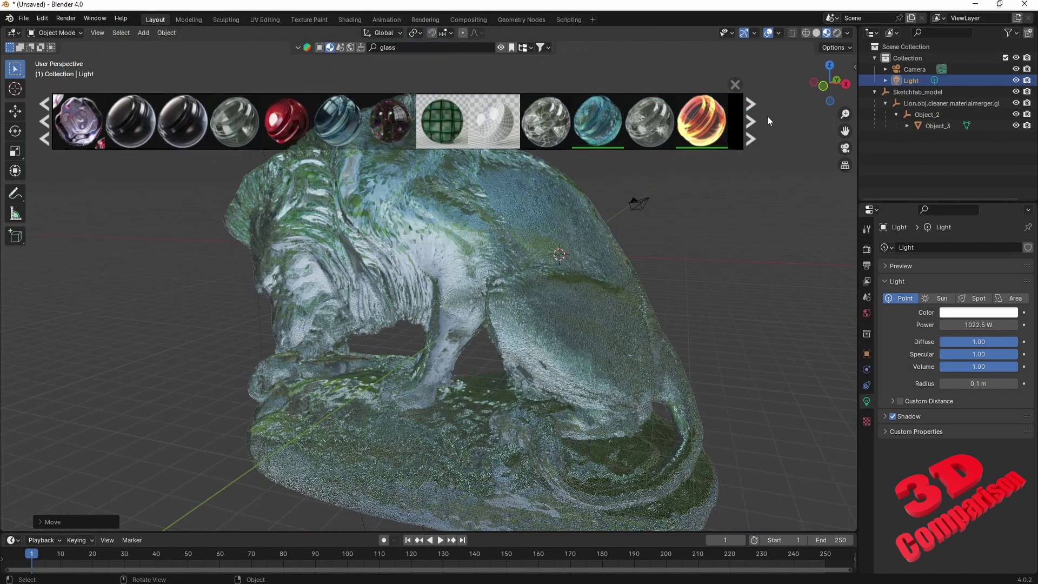
Browse the next page of glass materials and search the material library for plastic
click(752, 121)
mouse_move(476, 123)
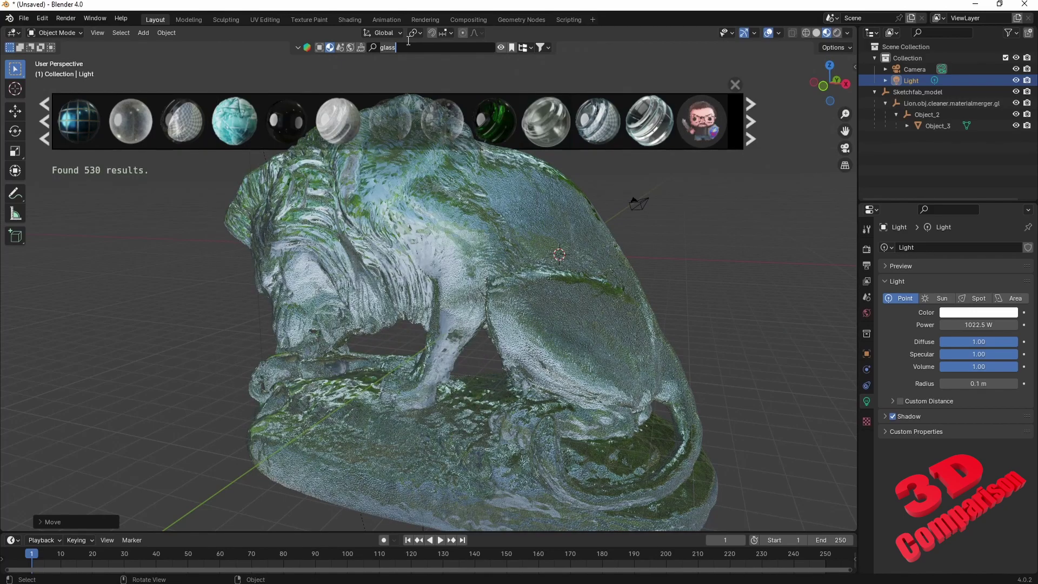
key(BackSpace)
key(BackSpace)
key(BackSpace)
key(BackSpace)
key(BackSpace)
text(plastic)
key(Return)
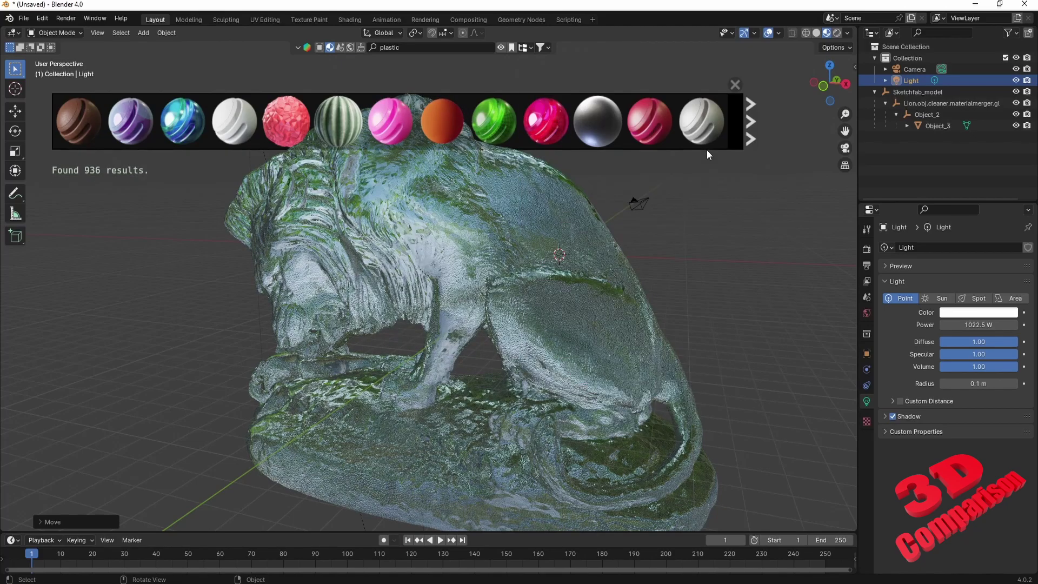
Preview the plastic materials and apply the glossy purple and white one to the lion
mouse_move(601, 133)
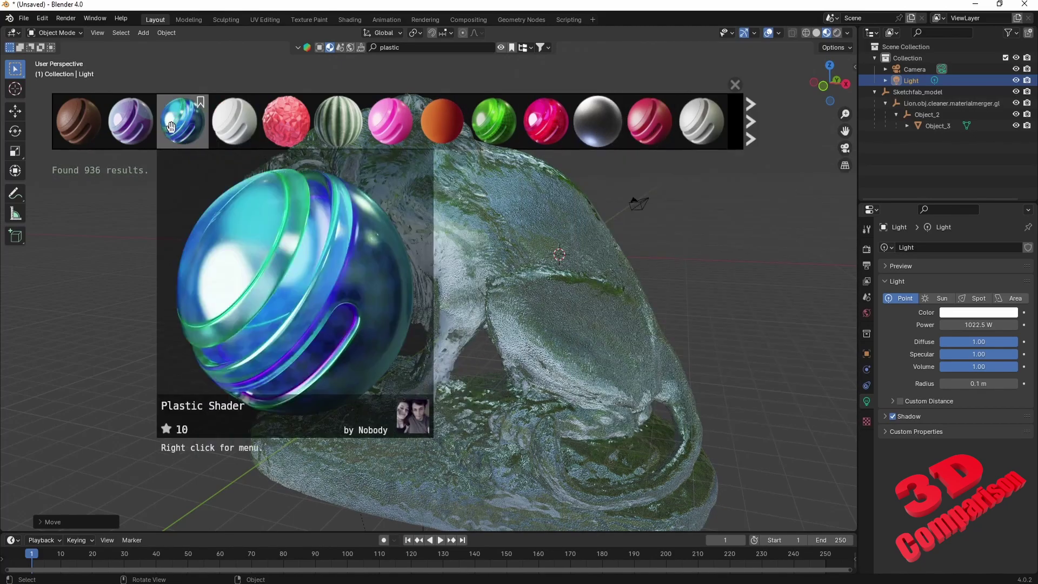
mouse_move(118, 137)
drag(130, 129, 588, 305)
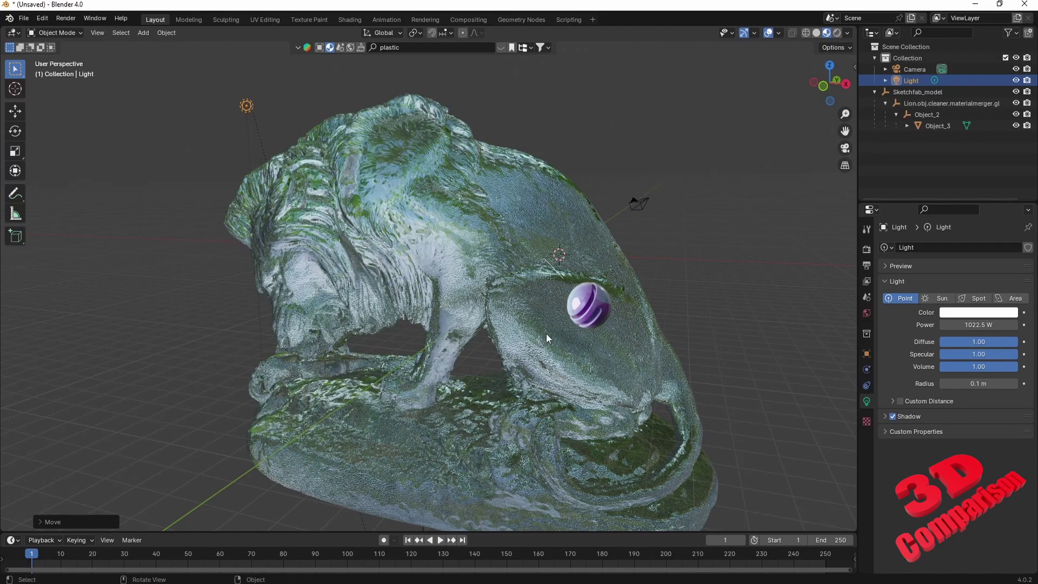
drag(547, 335, 541, 332)
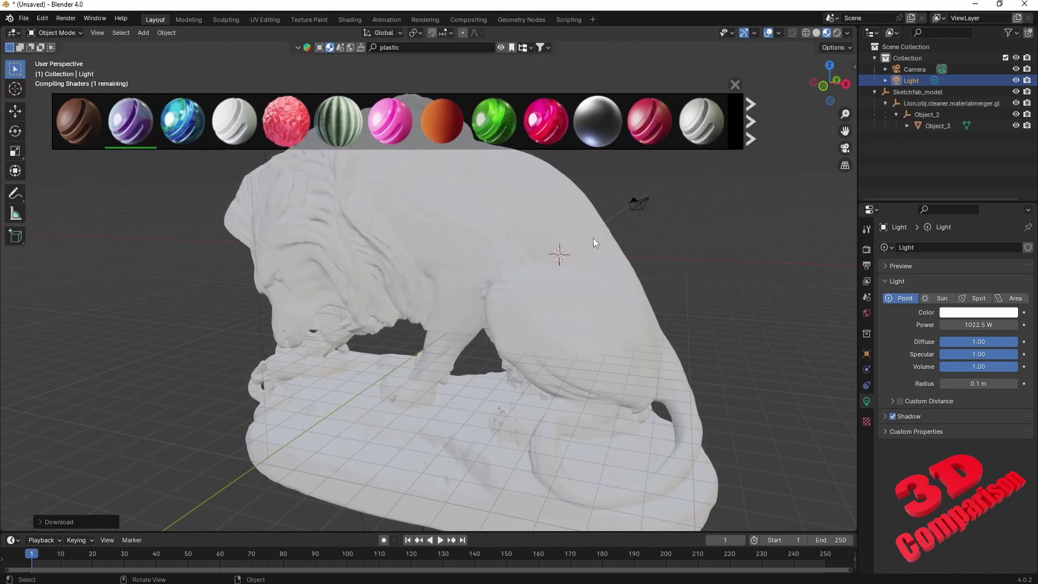
Switch to CATIA, stop the running smoked glass render and rotate the view around the lion
mouse_move(303, 583)
key(alt+Tab)
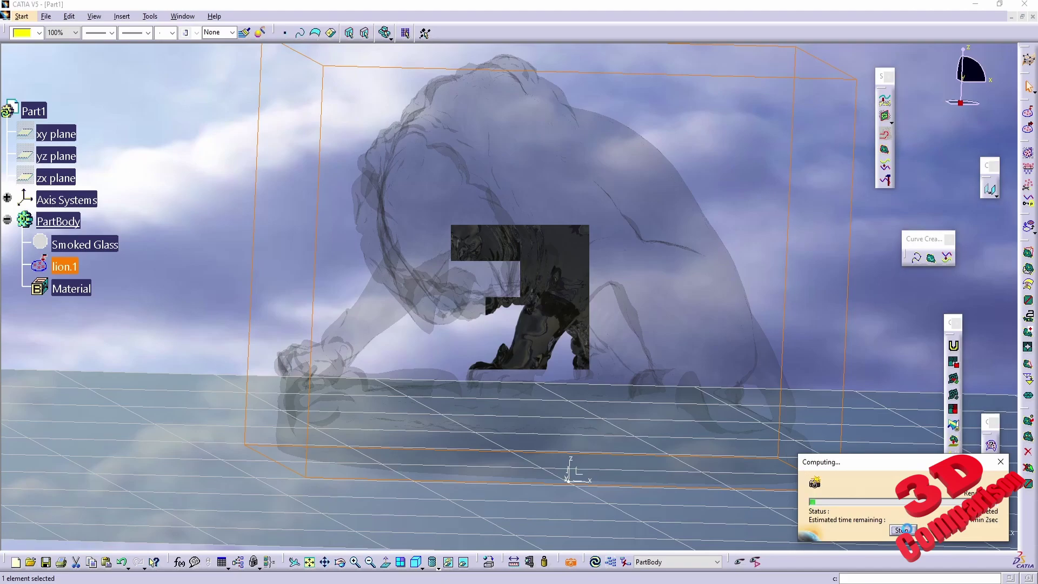
click(902, 530)
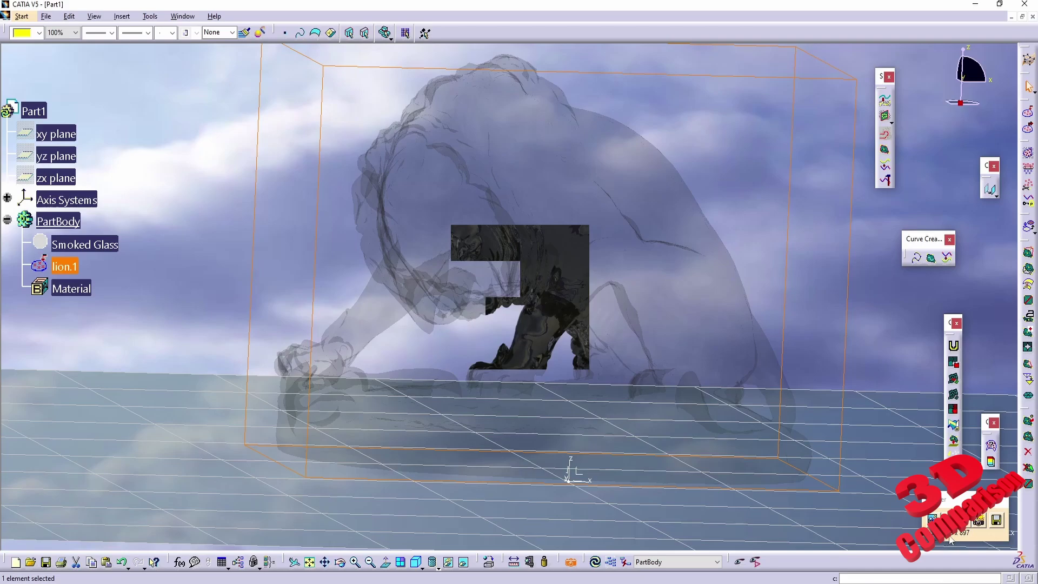
middle_drag(816, 261, 394, 269)
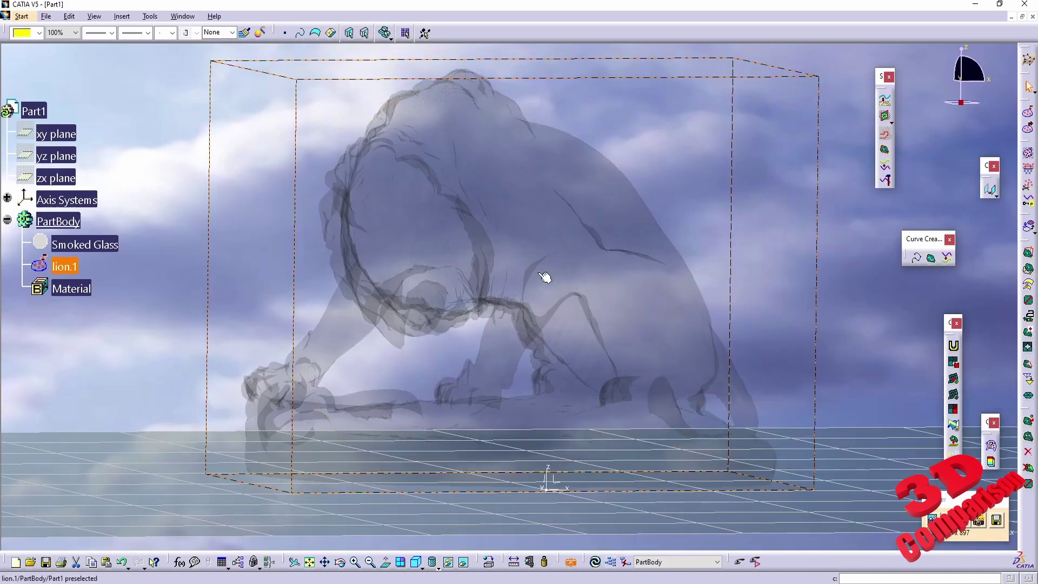
middle_drag(545, 299, 547, 329)
click(451, 318)
middle_drag(452, 318, 515, 375)
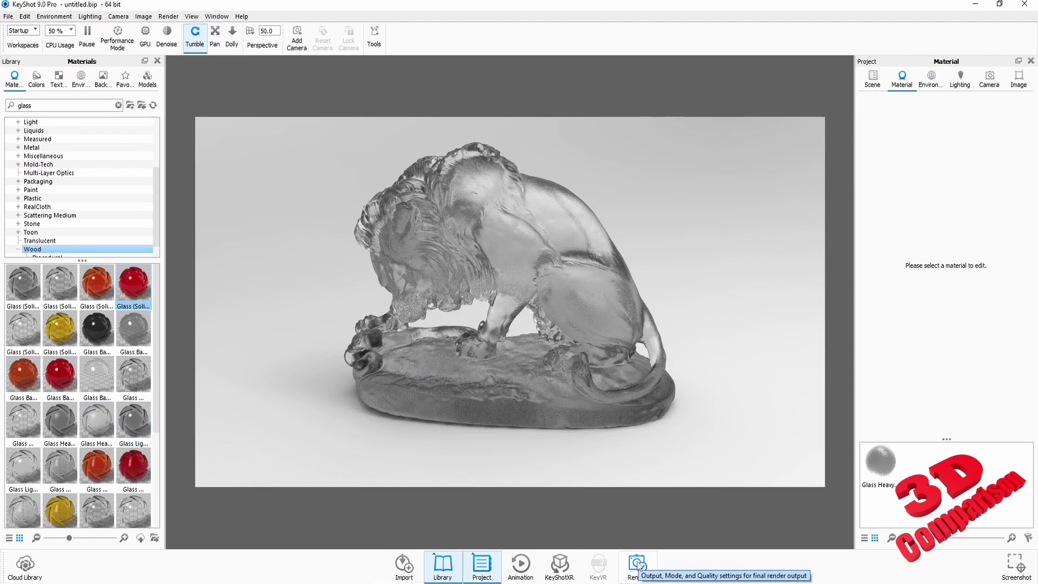
Switch to KeyShot, apply another glass material from the library to the lion and view it up close from another angle
scroll(84, 460, down, 3)
drag(97, 409, 526, 261)
drag(488, 316, 593, 329)
scroll(531, 333, up, 3)
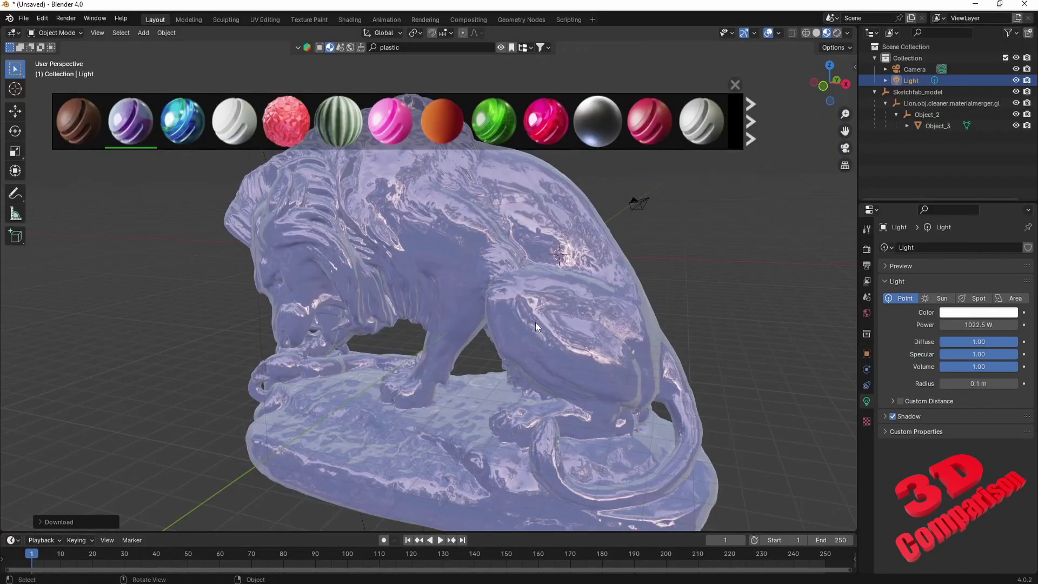
Switch to Blender, view the purple plastic lion from another angle and box-select the lion mesh together with the light
middle_drag(536, 322, 565, 348)
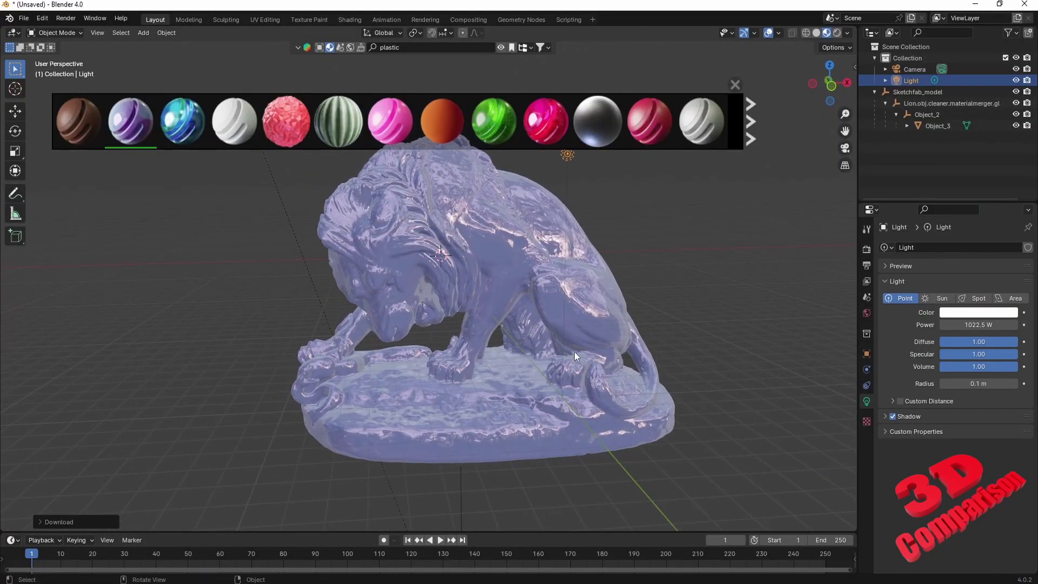
click(452, 518)
drag(454, 521, 11, 295)
click(492, 57)
drag(493, 55, 5, 294)
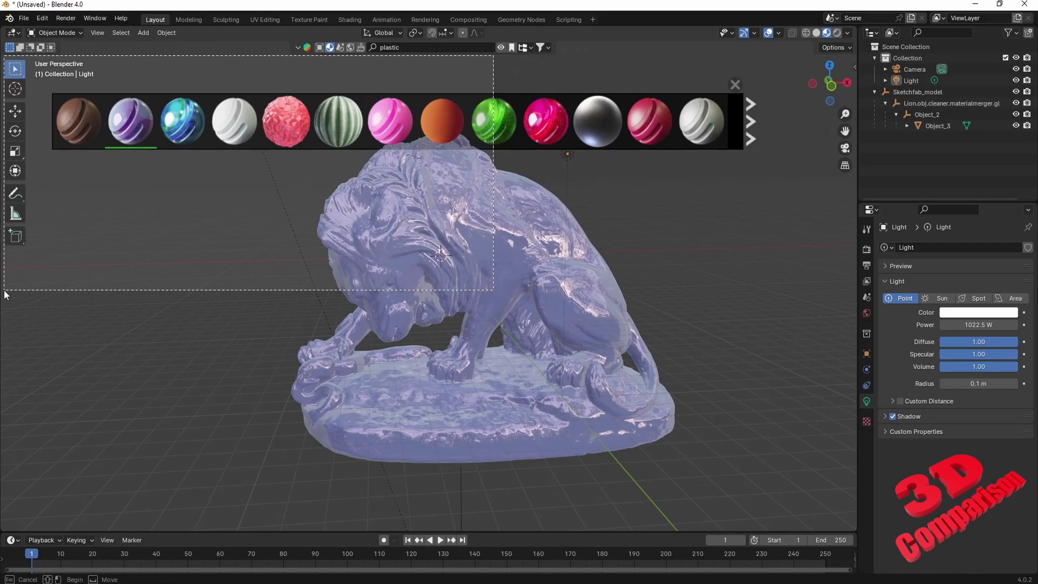
drag(5, 293, 6, 295)
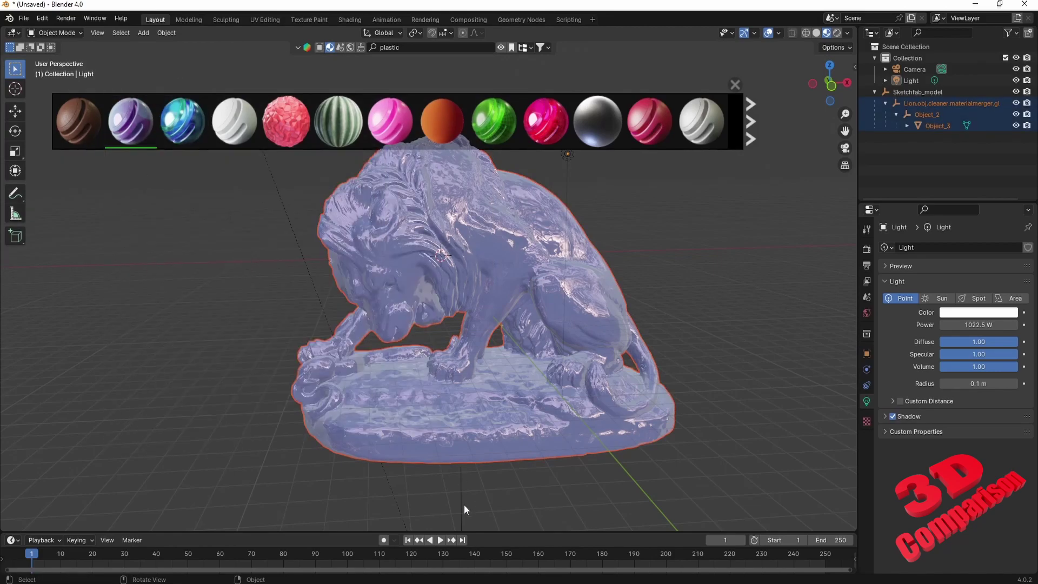
drag(511, 520, 779, 304)
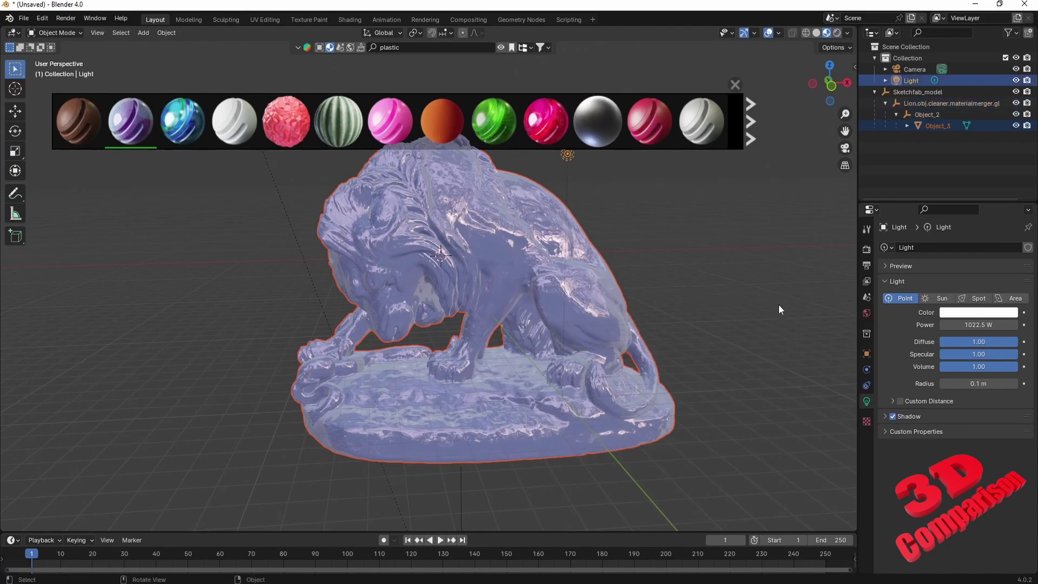